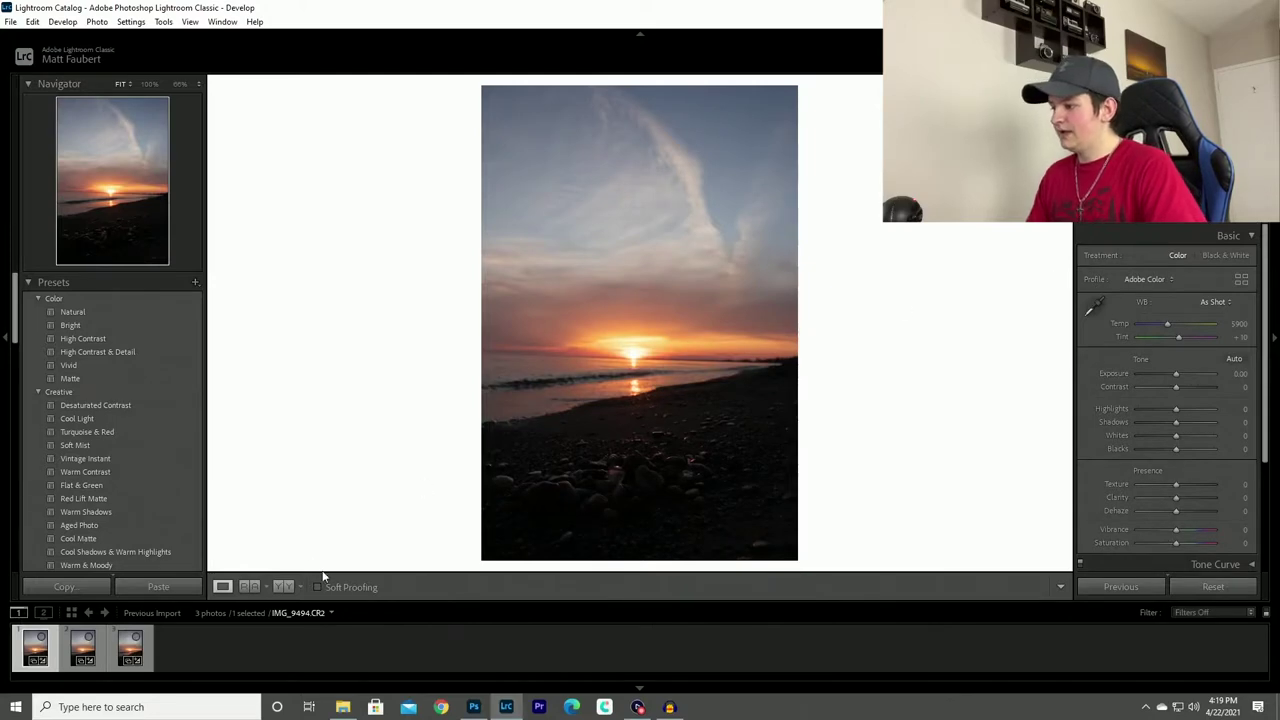
# Step: Check the first sunset shot's sharpness up close across the rocks, distant beach and sun
pyautogui.click(100, 650)
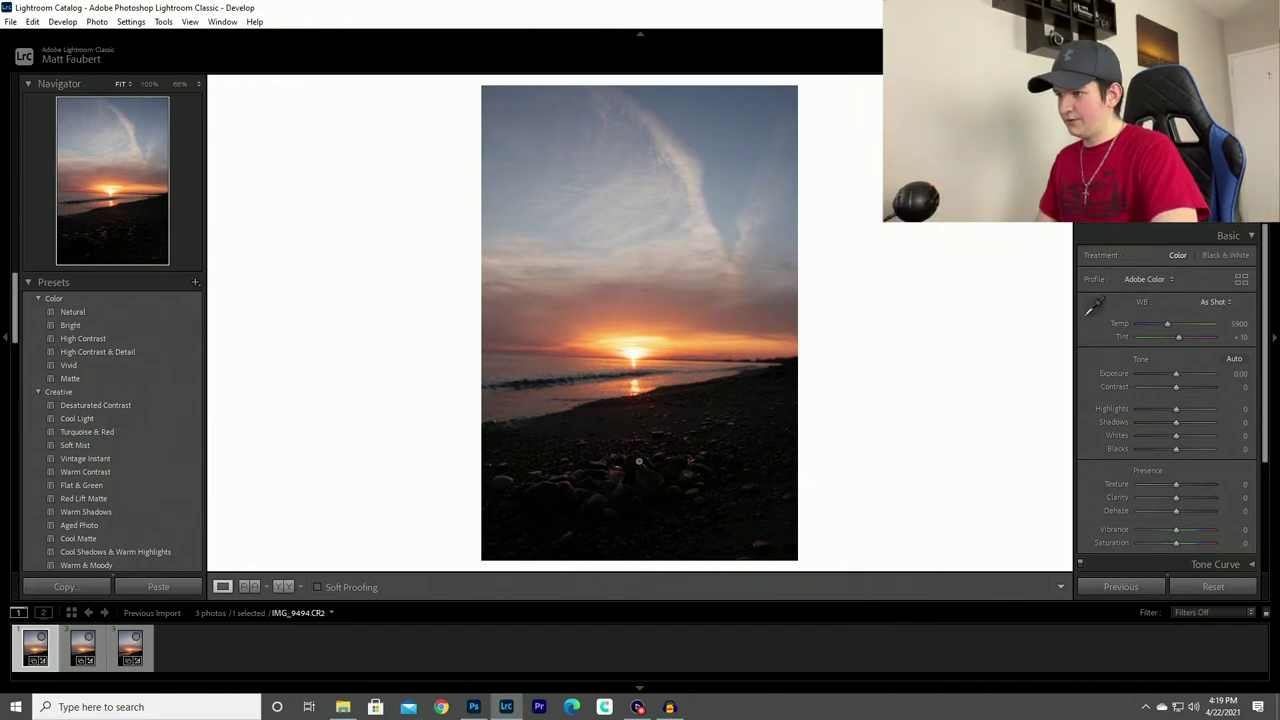
pyautogui.moveTo(682, 464); pyautogui.dragTo(942, 267)
pyautogui.moveTo(865, 268); pyautogui.dragTo(766, 309)
pyautogui.moveTo(789, 351); pyautogui.dragTo(717, 334)
pyautogui.click(620, 245)
pyautogui.click(668, 305)
pyautogui.moveTo(791, 357); pyautogui.dragTo(508, 361)
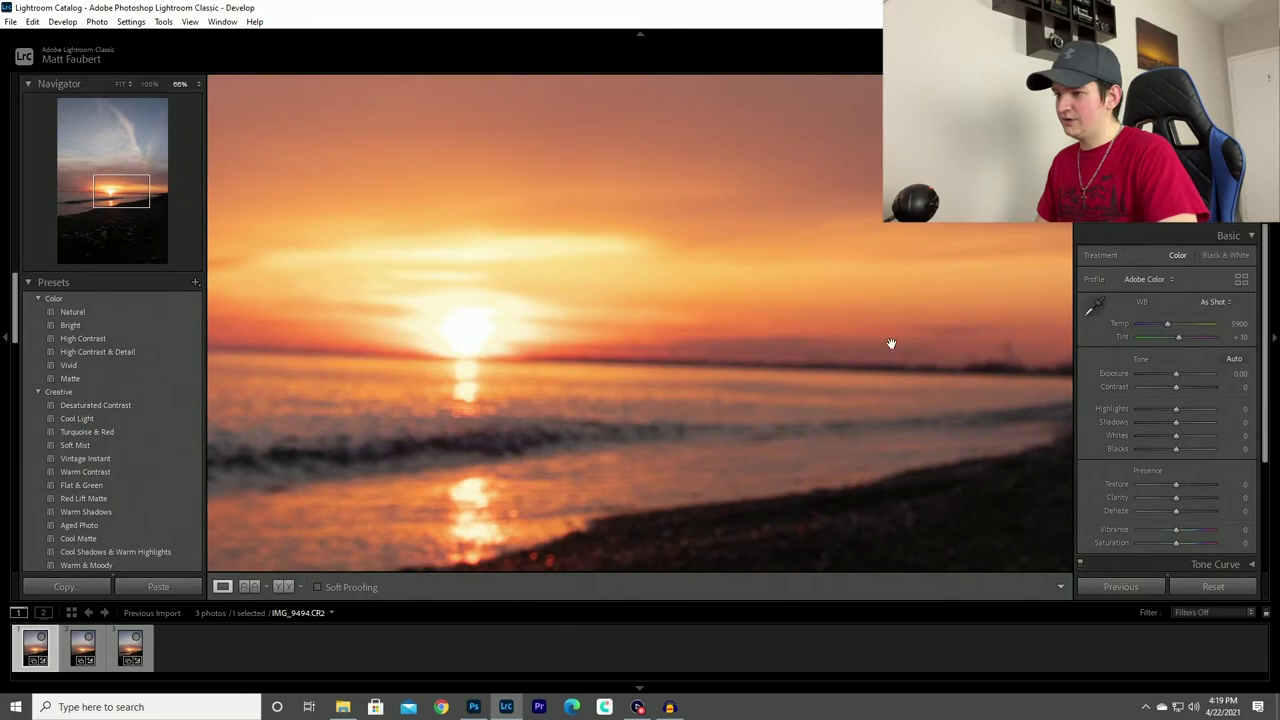
pyautogui.moveTo(910, 330); pyautogui.dragTo(527, 121)
pyautogui.moveTo(611, 161); pyautogui.dragTo(597, 297)
pyautogui.click(294, 529)
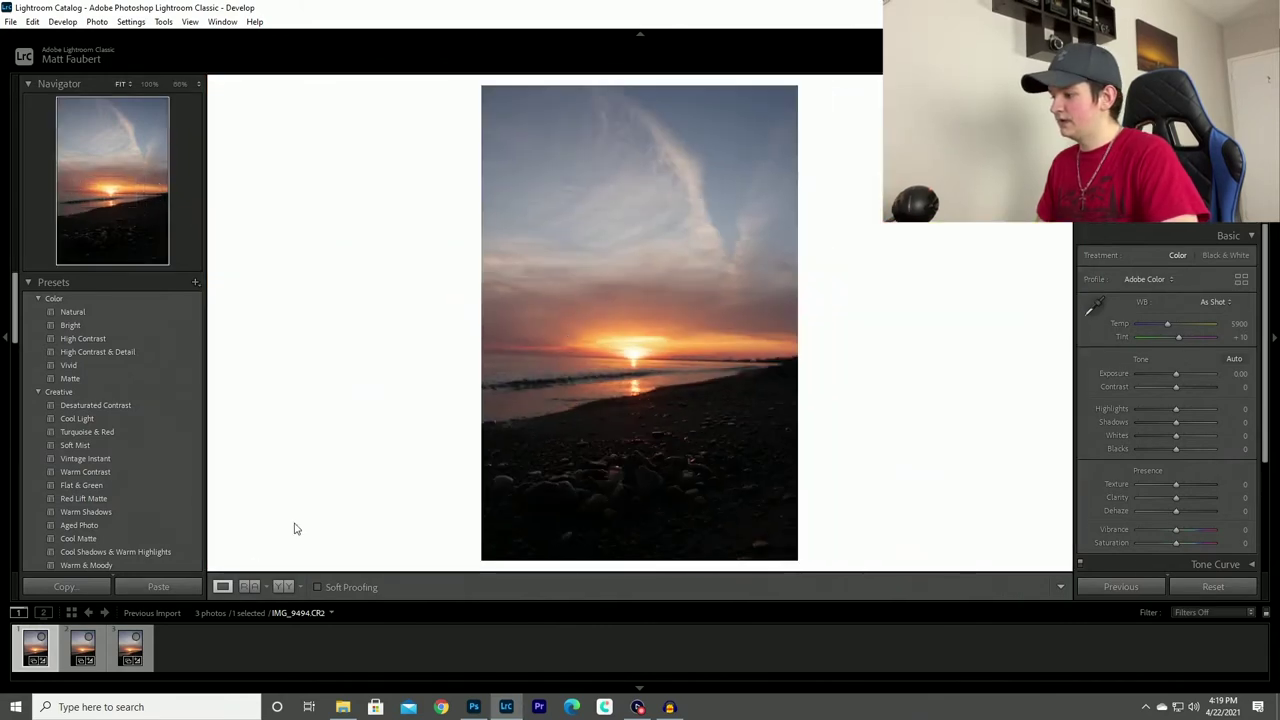
# Step: Inspect the second sunset shot zoomed in around the sun and foreground pebbles
pyautogui.click(83, 647)
pyautogui.click(634, 371)
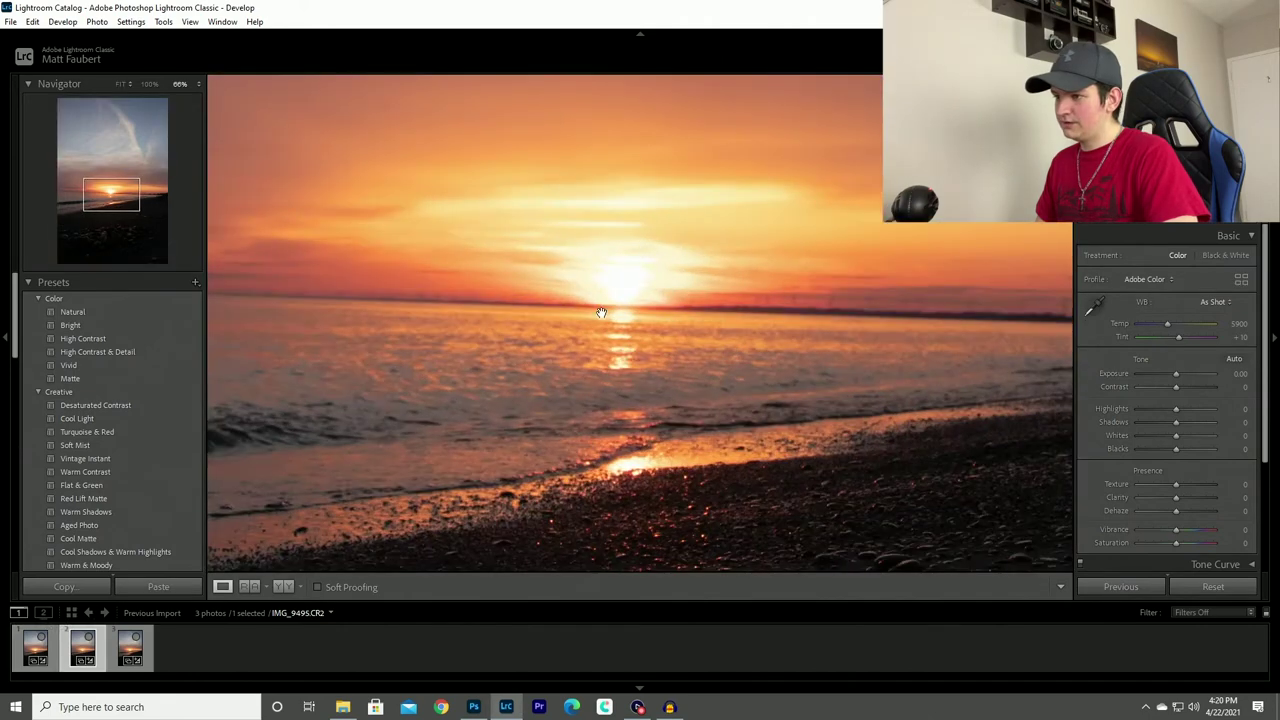
pyautogui.moveTo(865, 400); pyautogui.dragTo(740, 242)
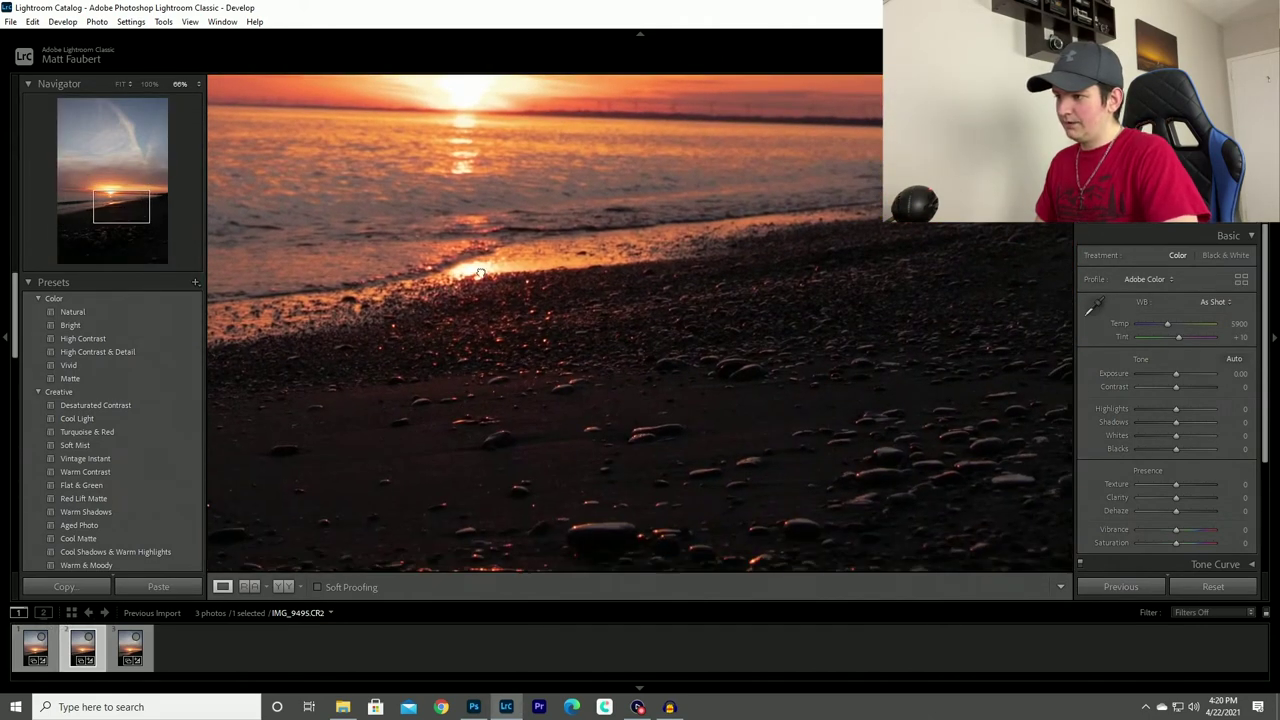
pyautogui.moveTo(446, 278); pyautogui.dragTo(767, 310)
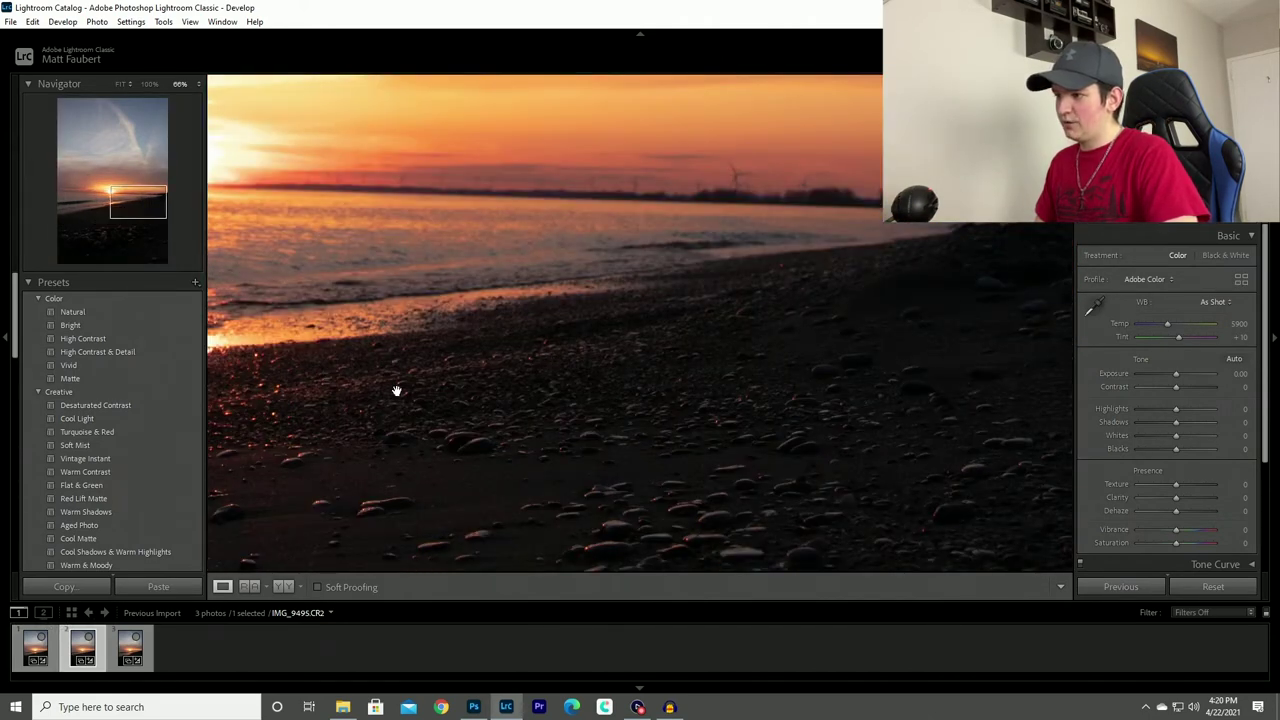
pyautogui.moveTo(383, 392); pyautogui.dragTo(960, 350)
pyautogui.moveTo(724, 318); pyautogui.dragTo(724, 290)
pyautogui.click(663, 276)
# Step: Inspect the third shot, IMG_9496.CR2, zoomed in, then return to the full view
pyautogui.click(131, 647)
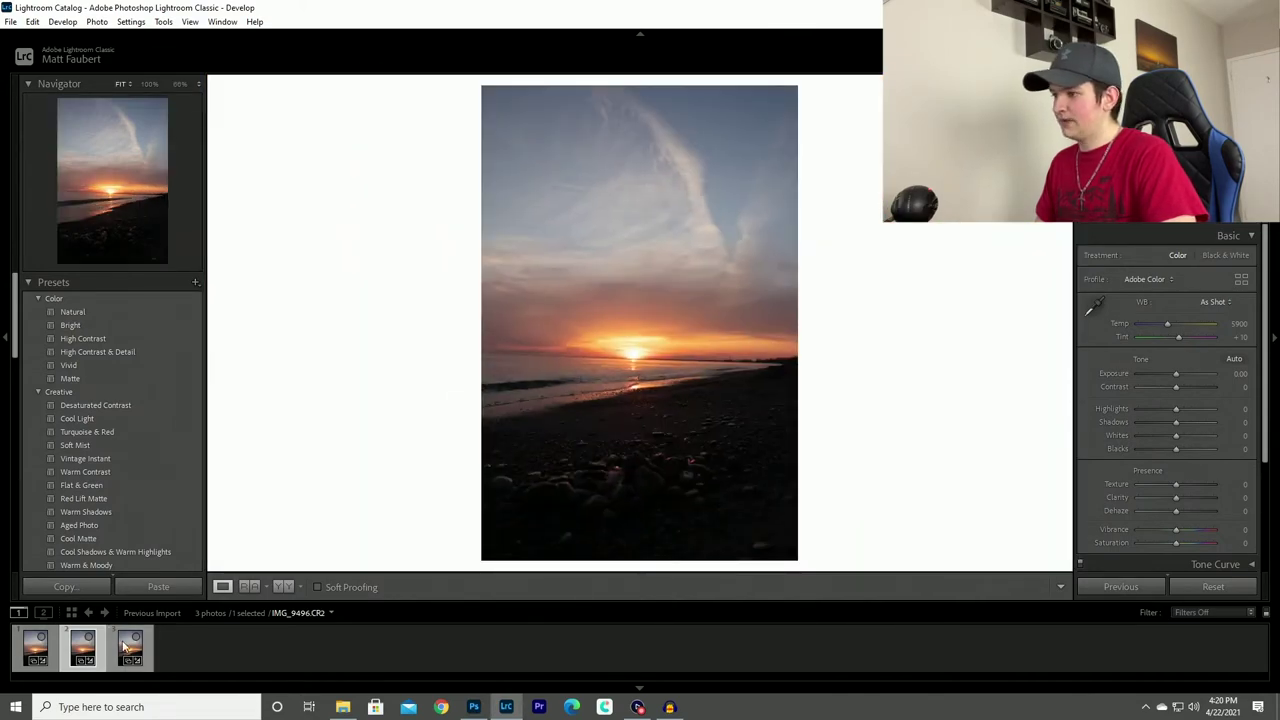
pyautogui.click(700, 334)
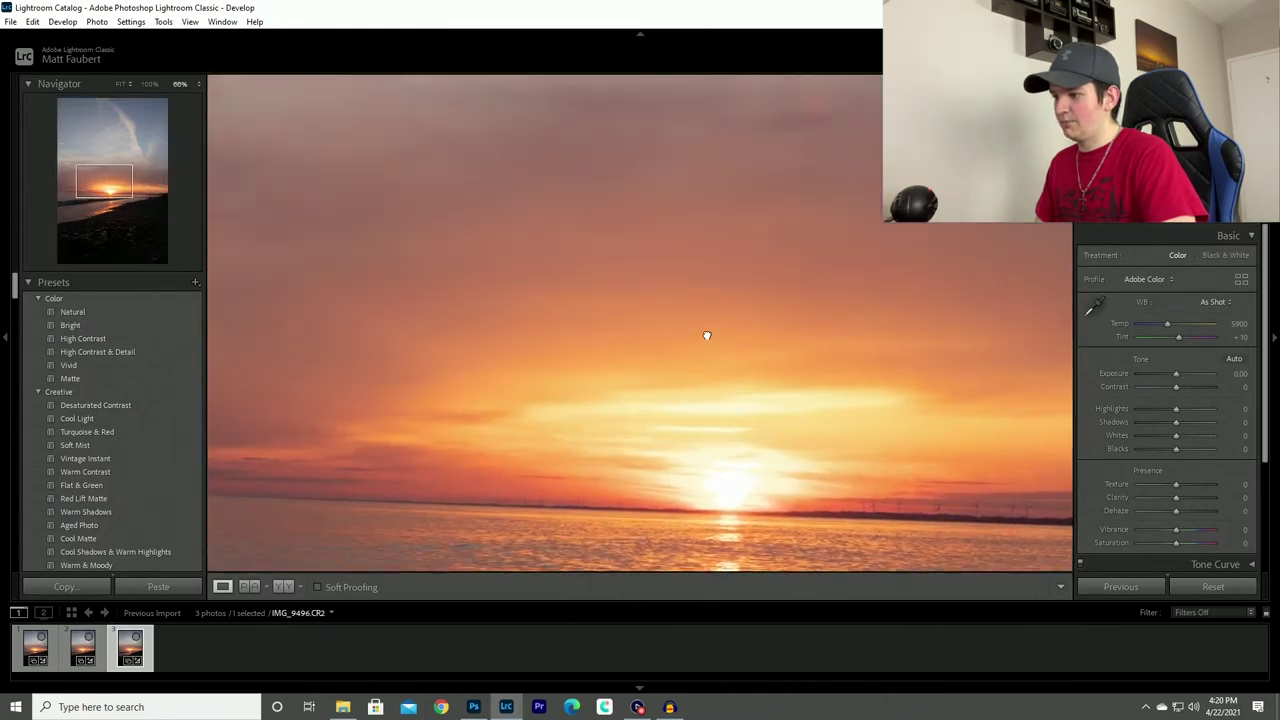
pyautogui.moveTo(706, 335); pyautogui.dragTo(669, 326)
pyautogui.click(697, 300)
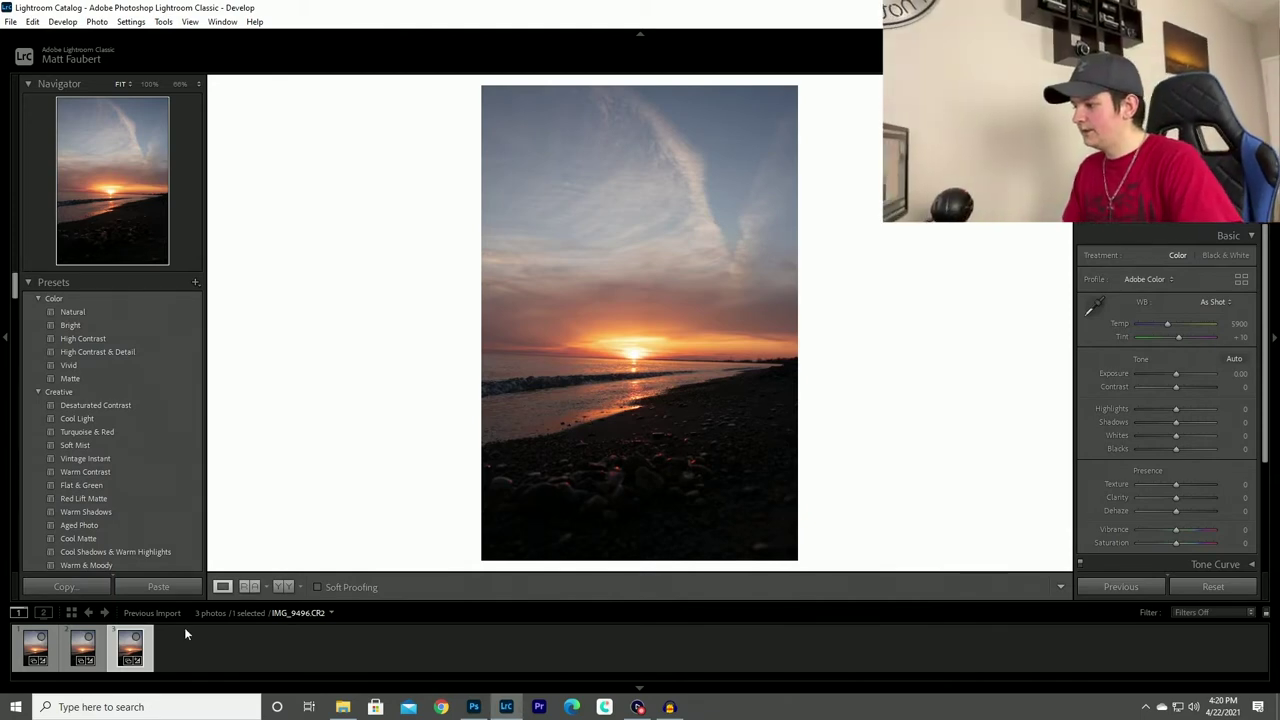
# Step: On the third shot, straighten the horizon by -2.29° with the Straighten tool
pyautogui.click(38, 646)
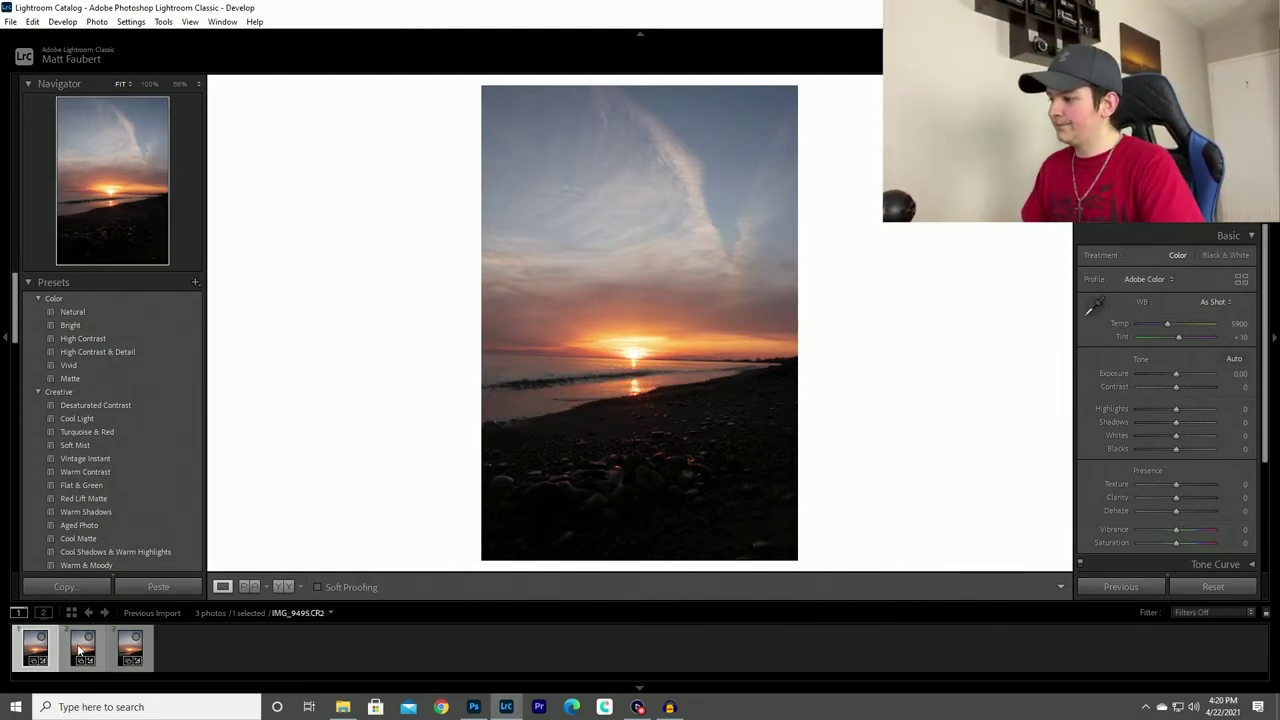
pyautogui.click(130, 646)
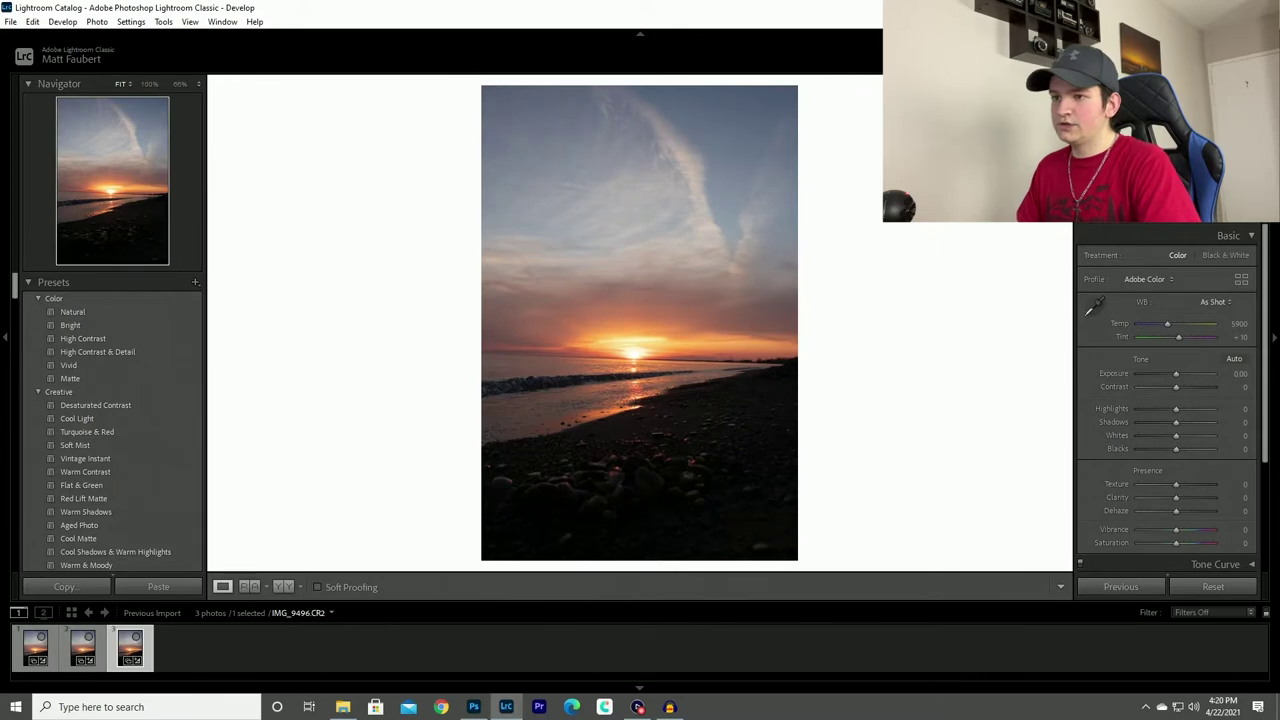
pyautogui.press('r')
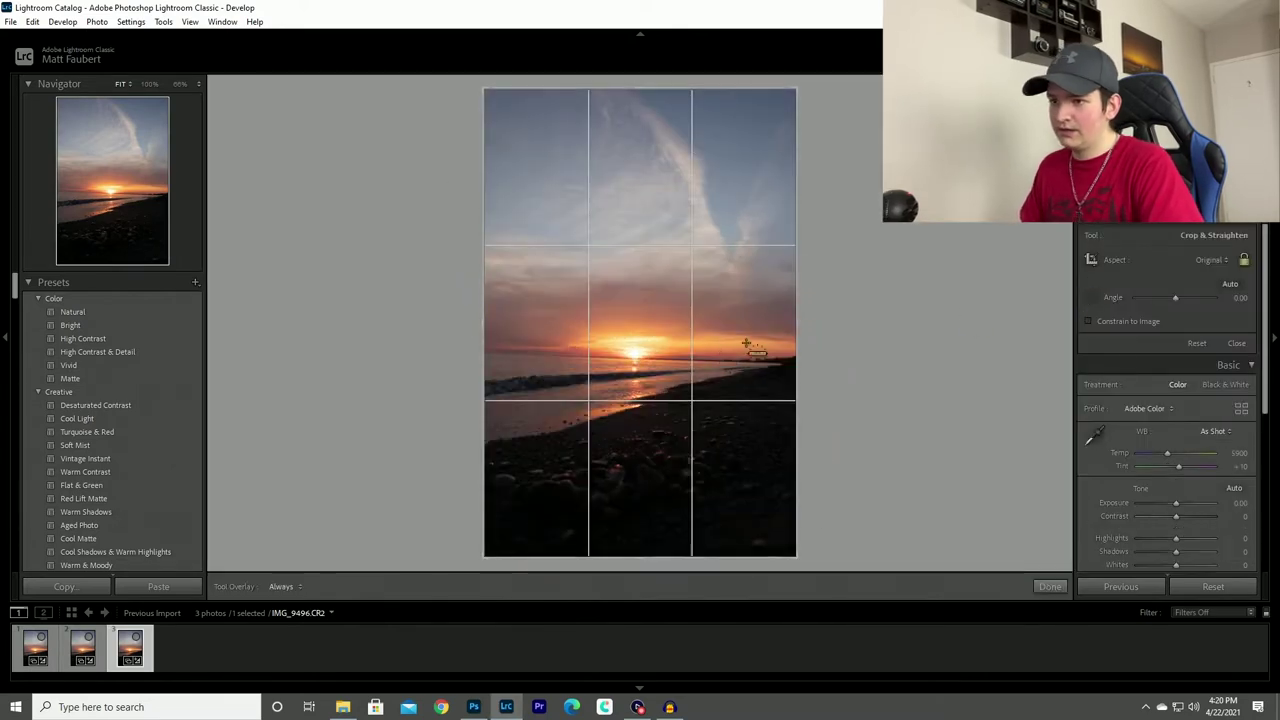
pyautogui.click(1092, 297)
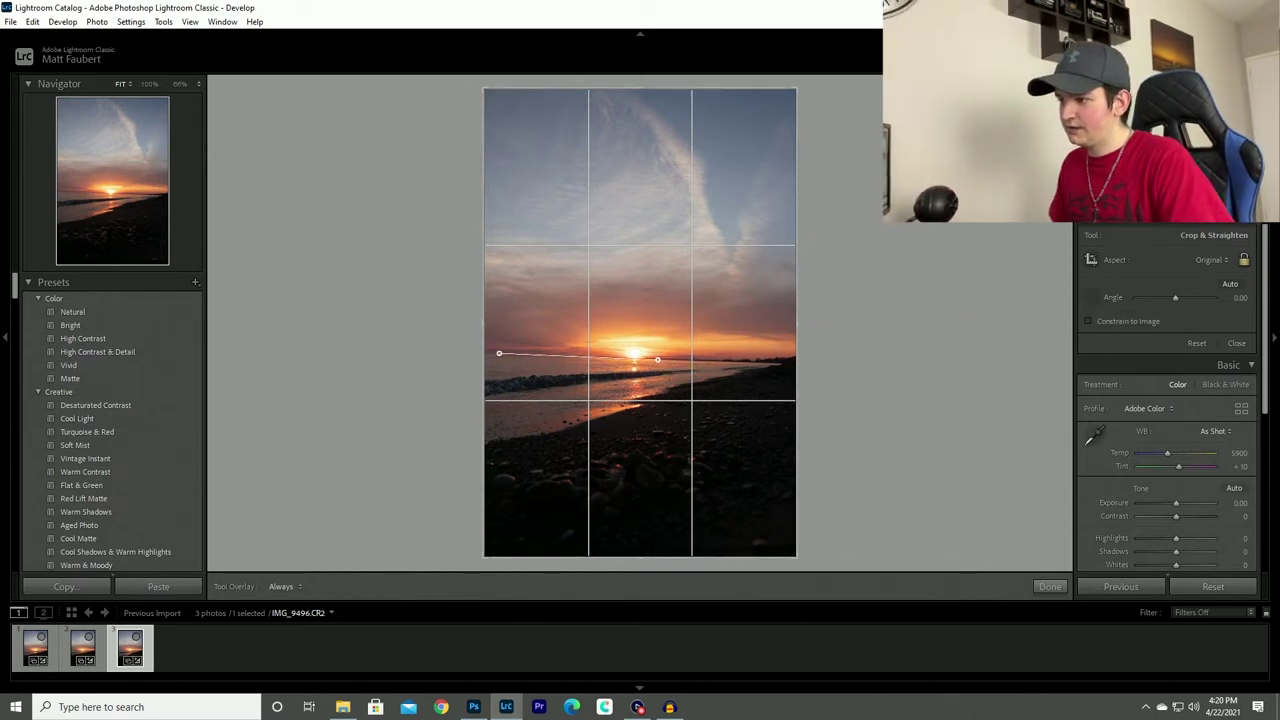
pyautogui.moveTo(657, 360); pyautogui.dragTo(658, 359)
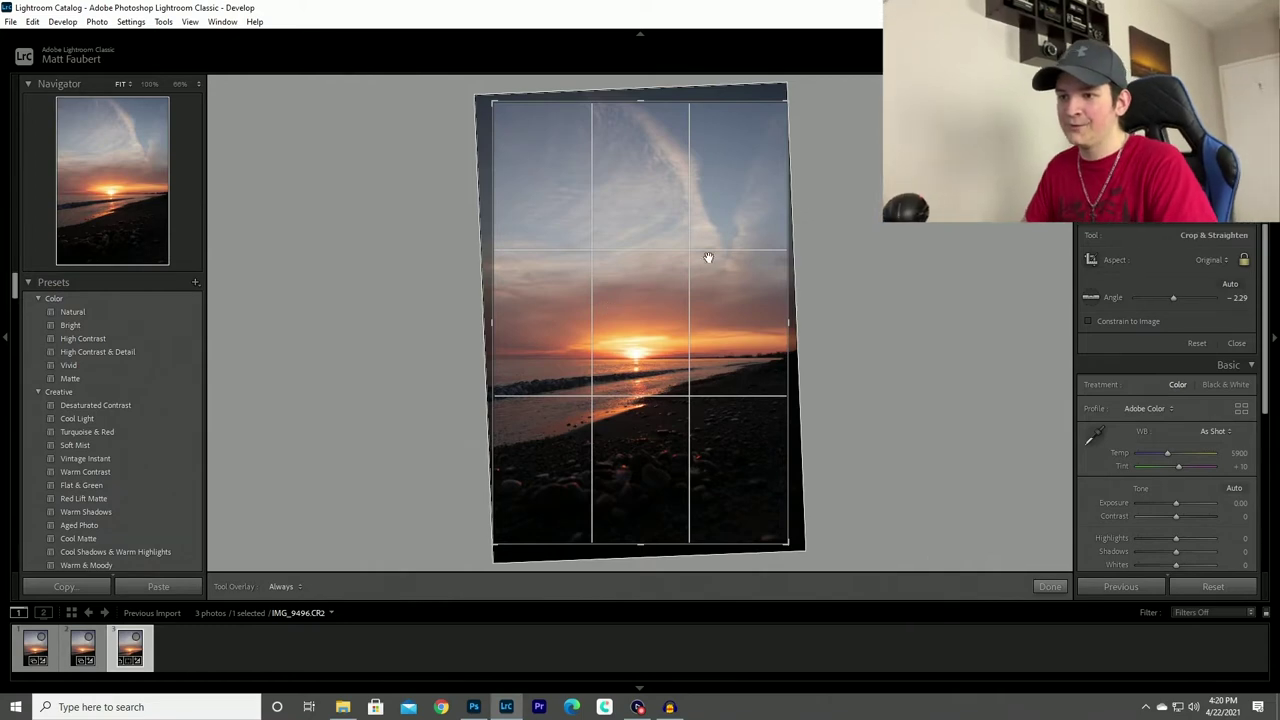
# Step: Crop to a 4 x 5 / 8 x 10 aspect, reposition the photo, and apply the crop
pyautogui.click(1213, 260)
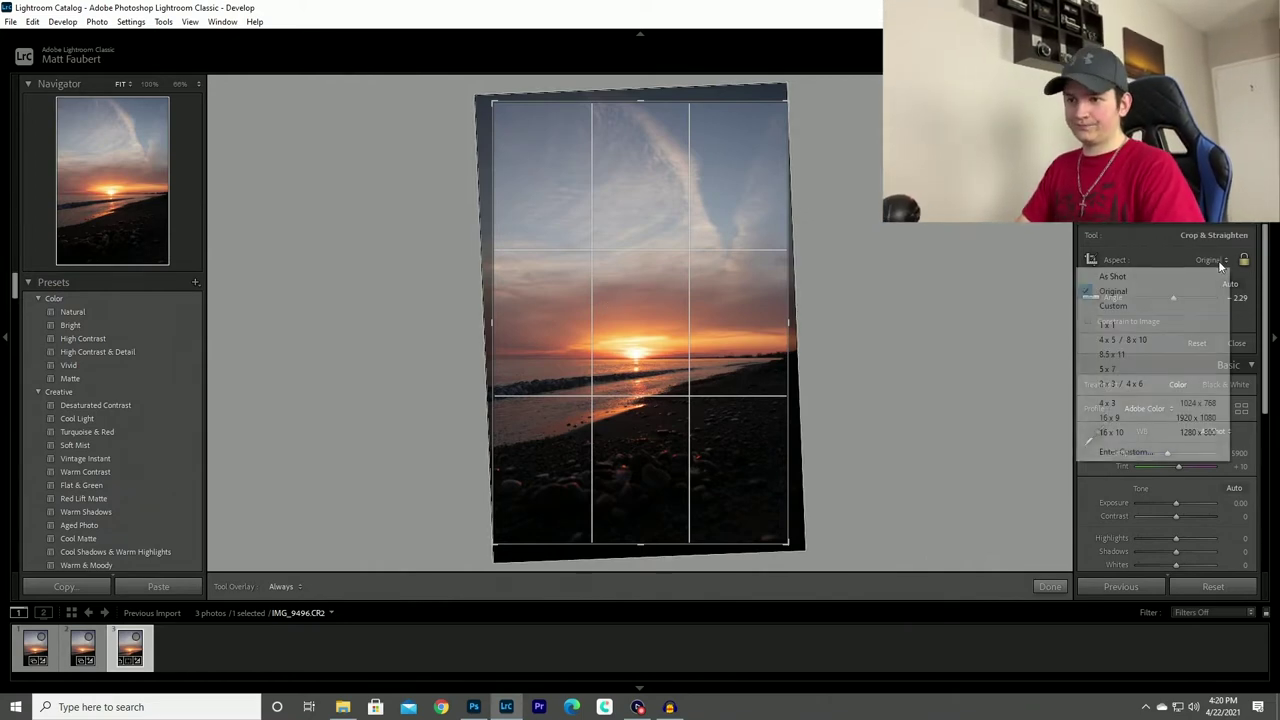
pyautogui.click(1141, 343)
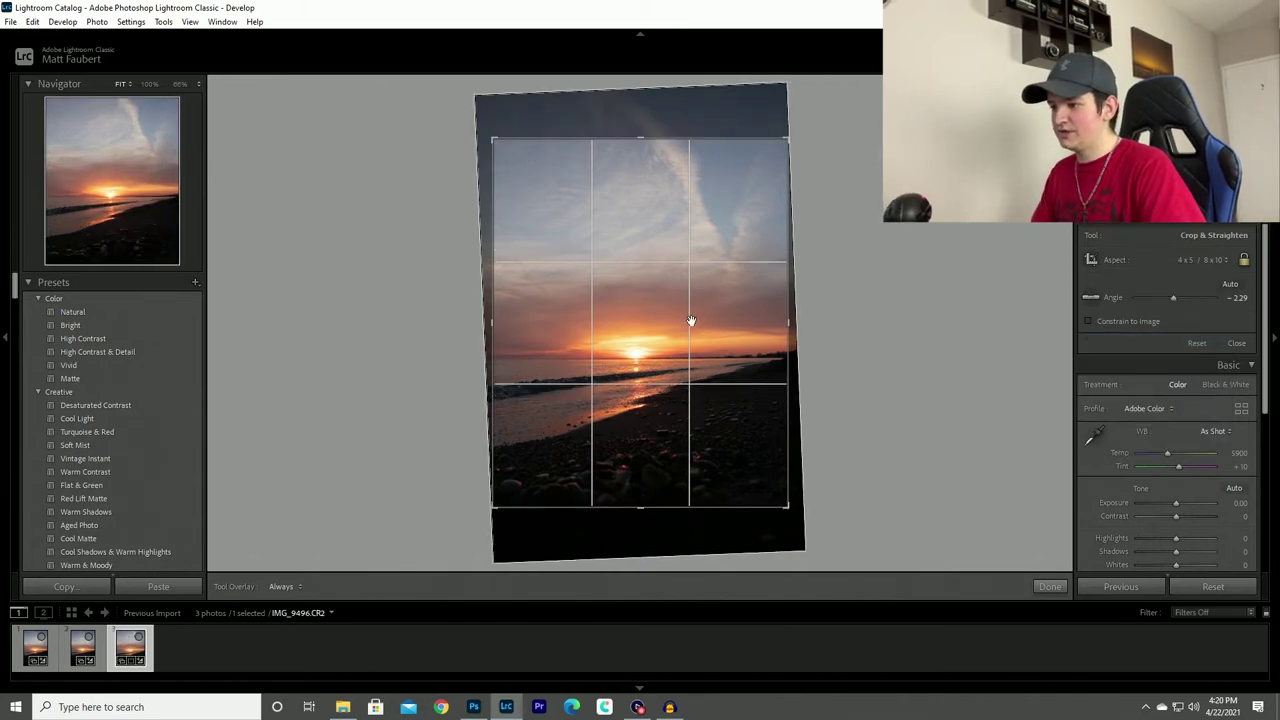
pyautogui.moveTo(703, 325); pyautogui.dragTo(701, 292)
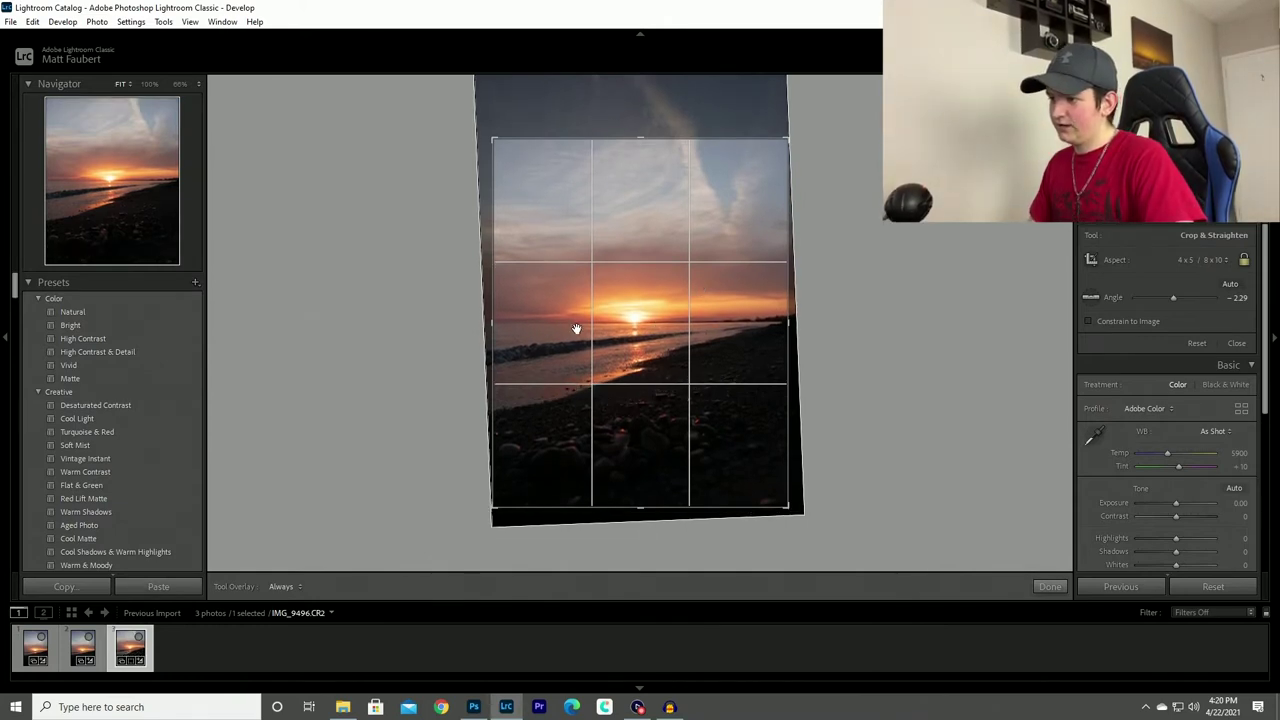
pyautogui.moveTo(653, 310); pyautogui.dragTo(651, 314)
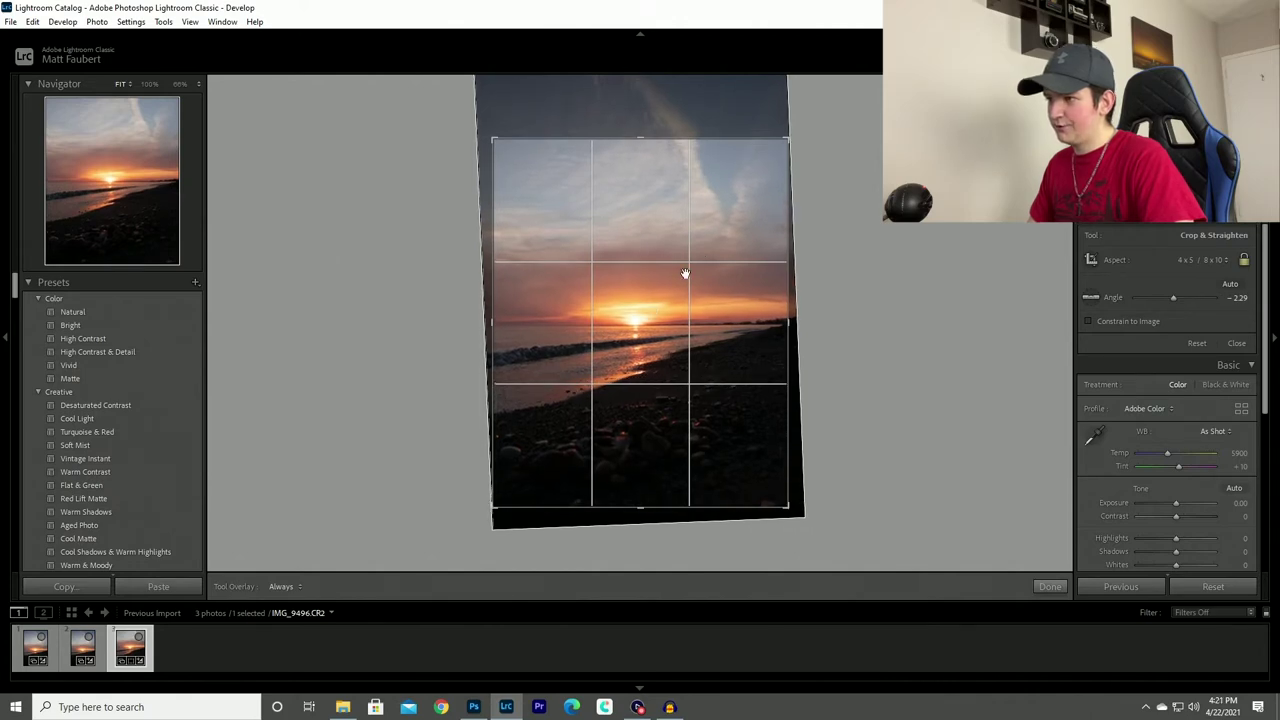
pyautogui.moveTo(787, 137); pyautogui.dragTo(783, 139)
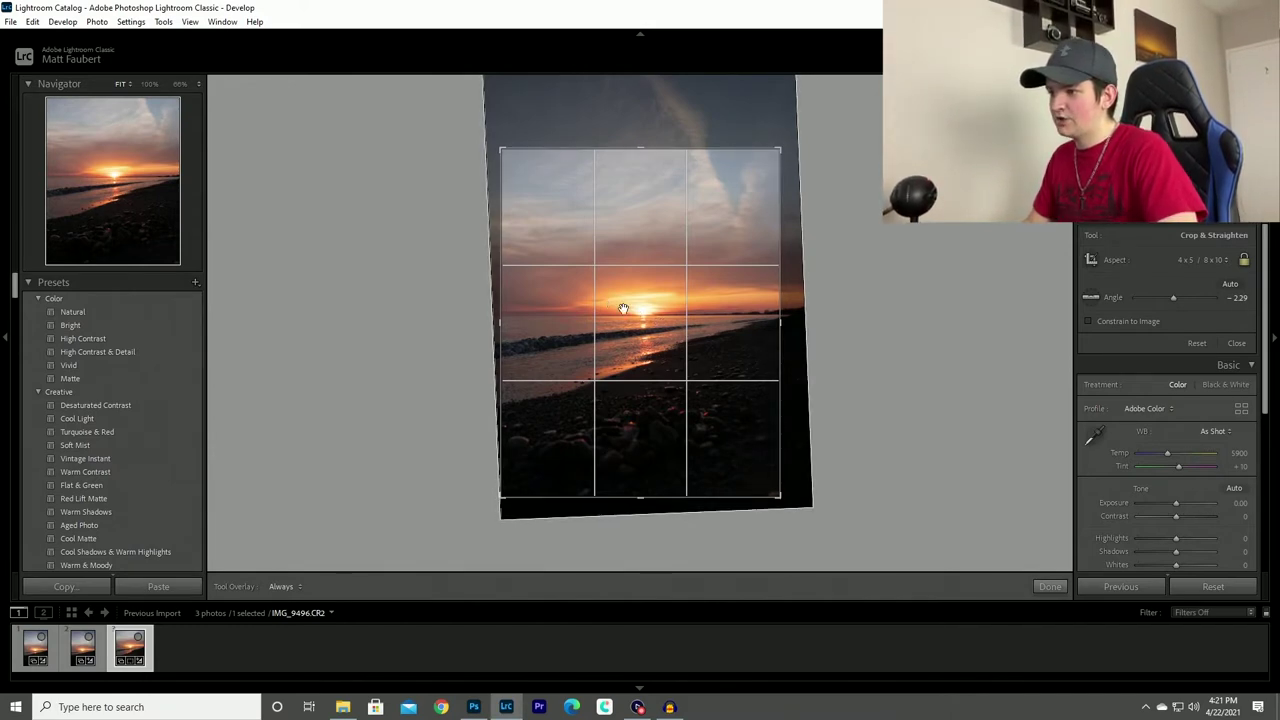
pyautogui.moveTo(652, 314); pyautogui.dragTo(653, 322)
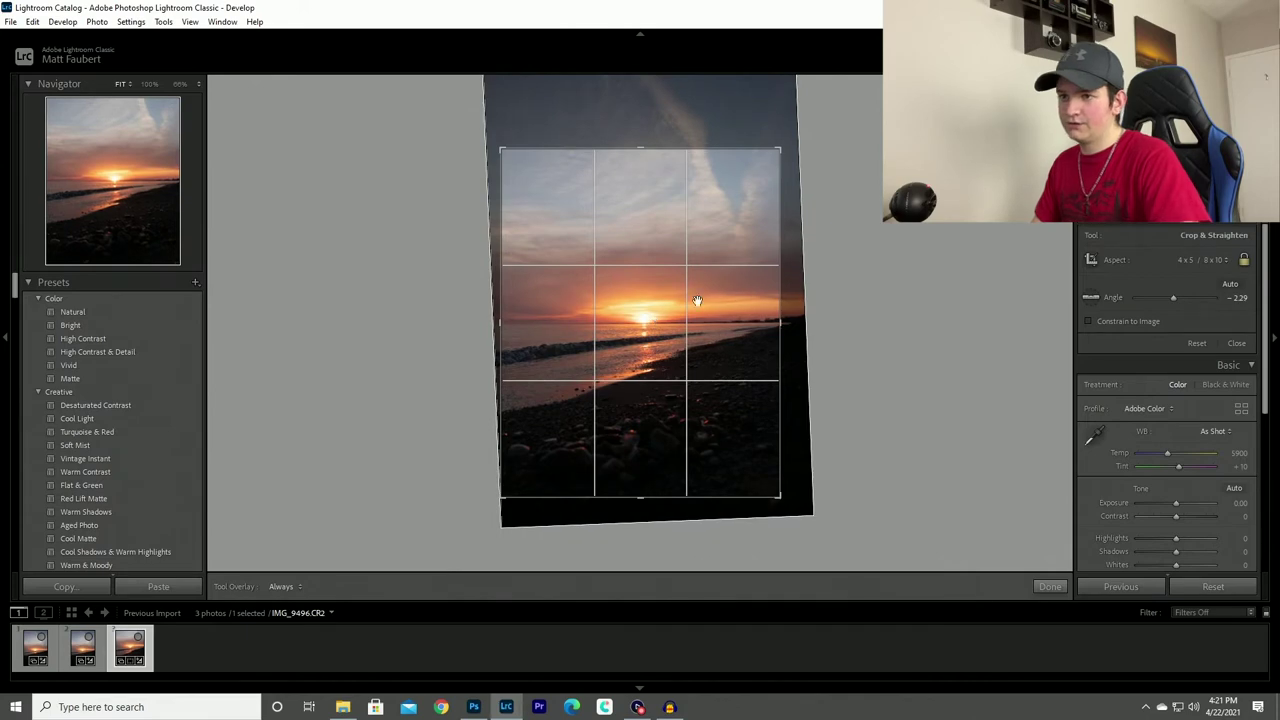
pyautogui.click(1092, 224)
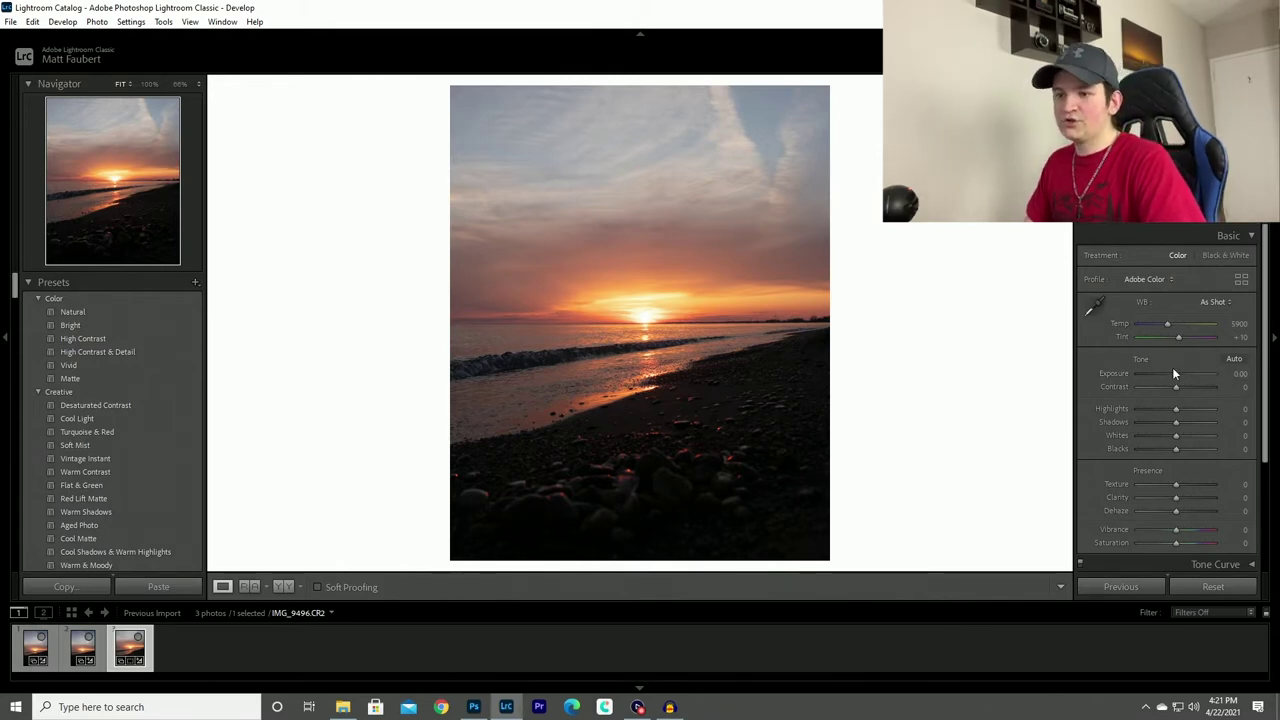
# Step: Keep Exposure at 0.00 and set Highlights -100, Shadows +89, Whites -56, Blacks -30, Contrast +9
pyautogui.moveTo(1178, 374)
pyautogui.mouseDown()
pyautogui.moveTo(1202, 376)
pyautogui.moveTo(1178, 381)
pyautogui.mouseUp()
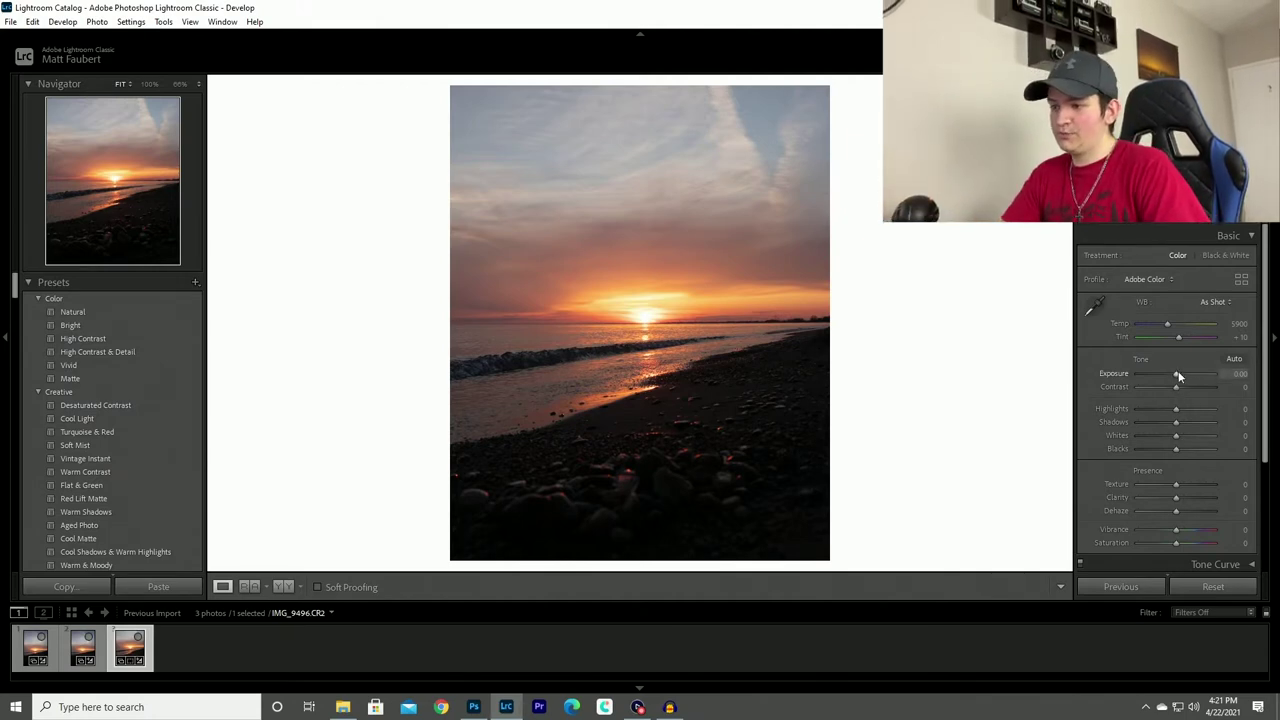
pyautogui.moveTo(1176, 372); pyautogui.dragTo(1193, 374)
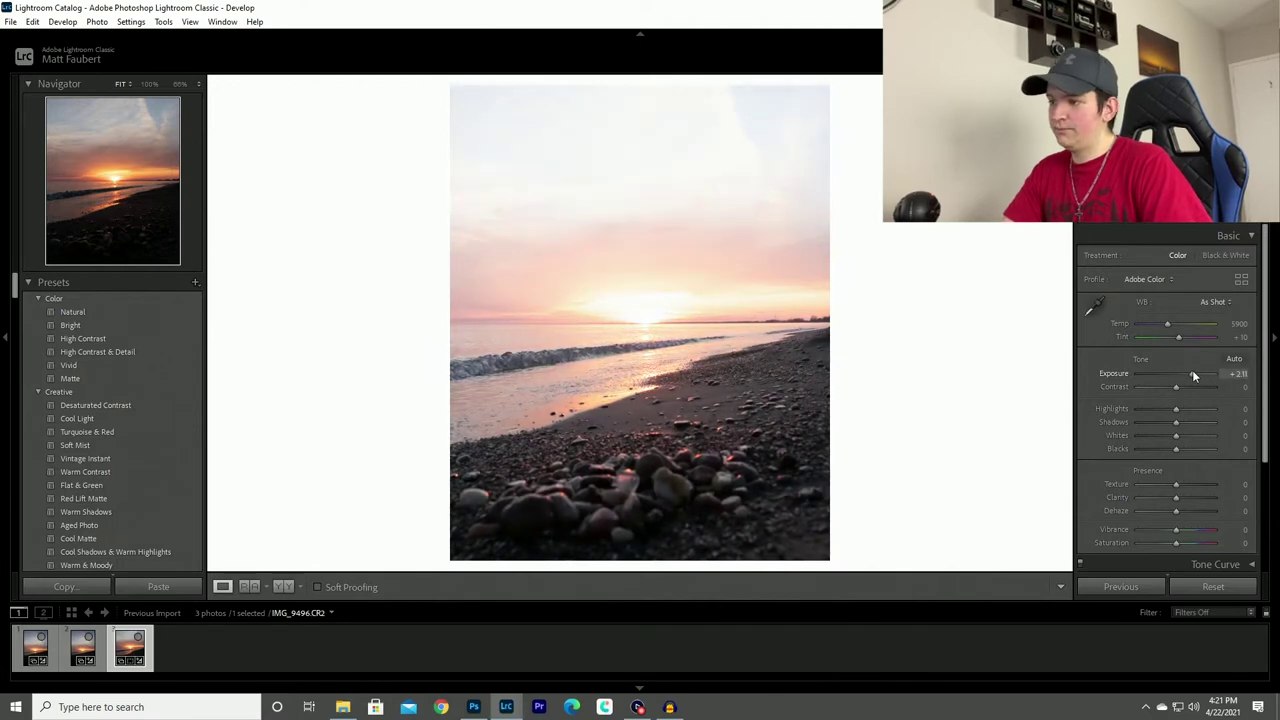
pyautogui.doubleClick(1106, 378)
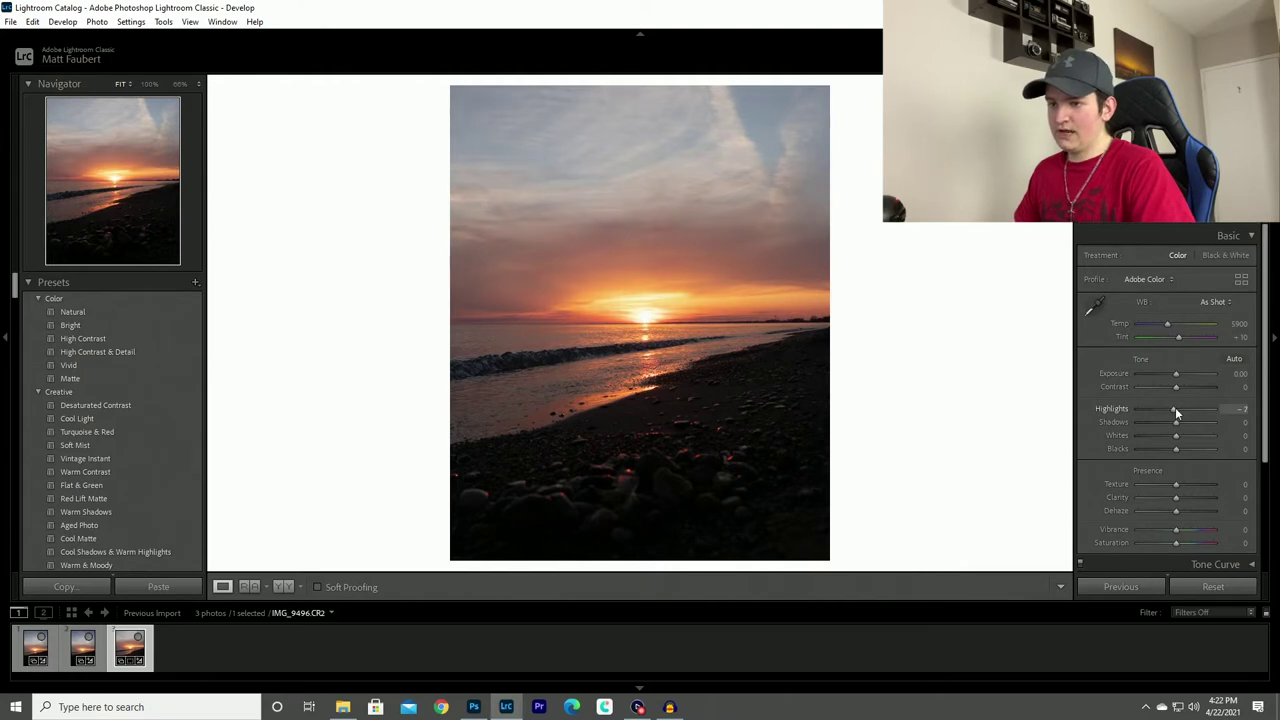
pyautogui.moveTo(1174, 407); pyautogui.dragTo(1128, 410)
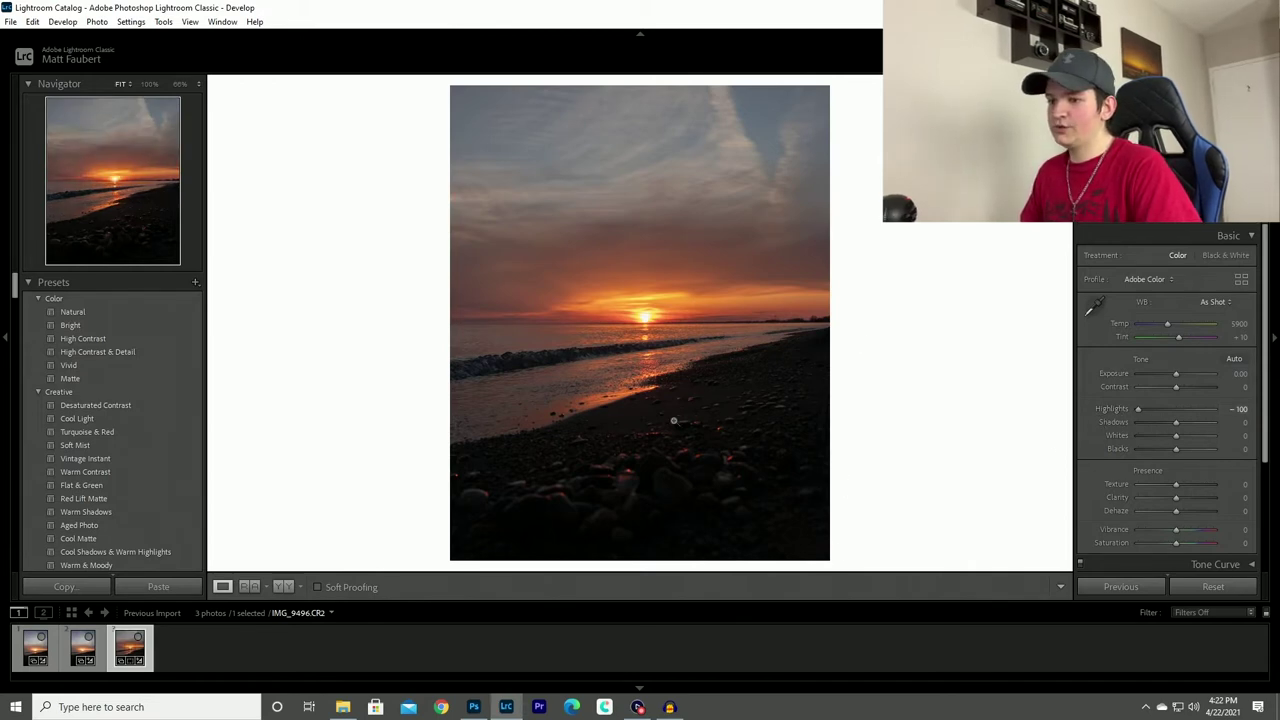
pyautogui.moveTo(1173, 424); pyautogui.dragTo(1208, 430)
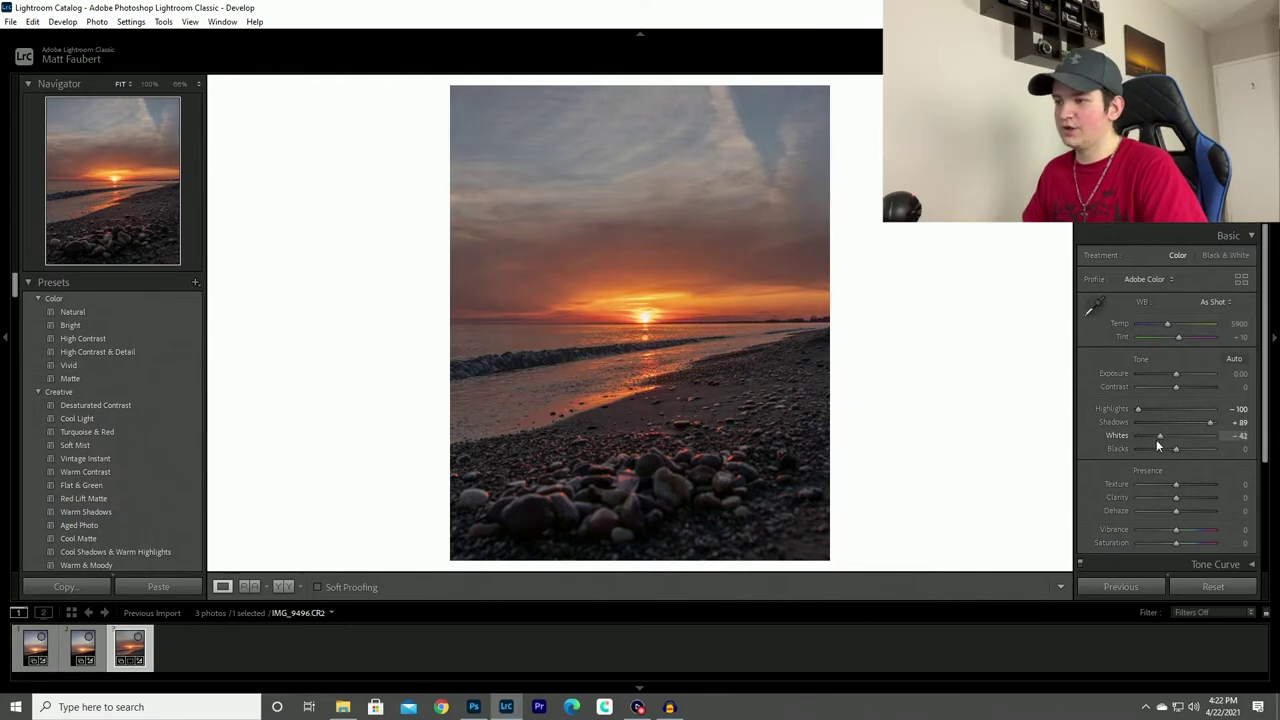
pyautogui.moveTo(1153, 439)
pyautogui.mouseDown()
pyautogui.moveTo(1214, 433)
pyautogui.moveTo(1157, 451)
pyautogui.mouseUp()
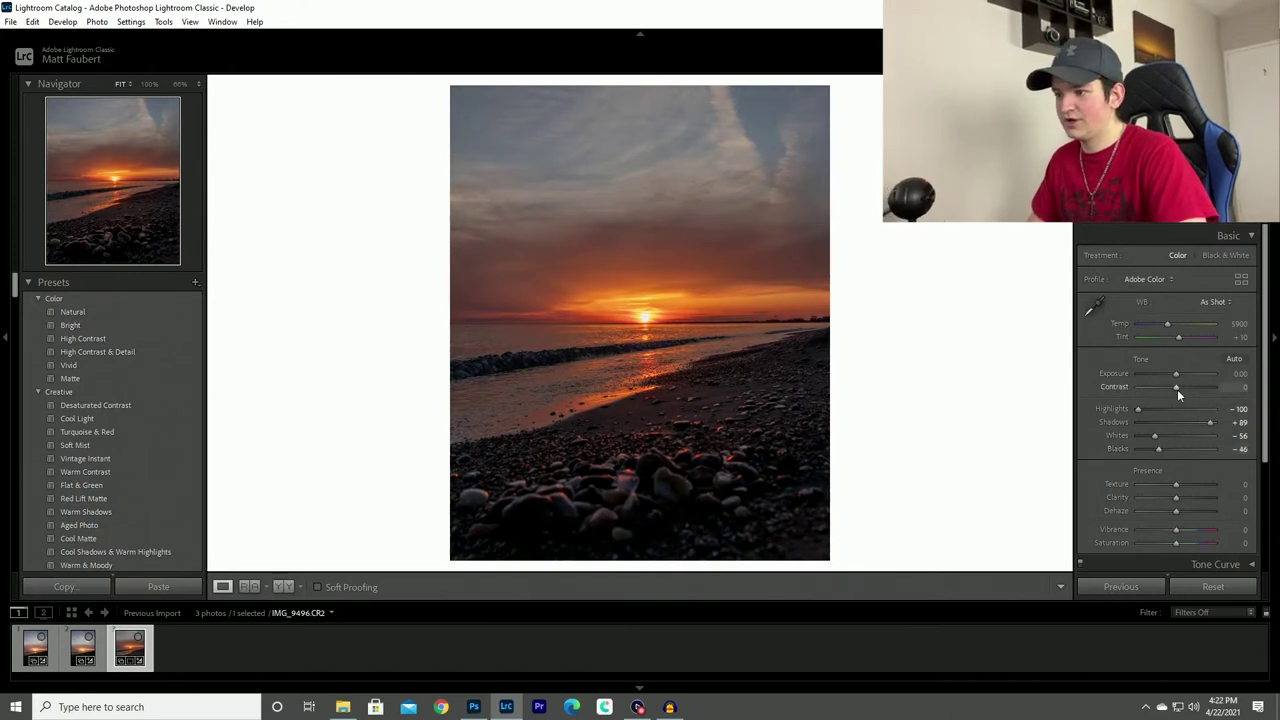
pyautogui.moveTo(1177, 389); pyautogui.dragTo(1179, 389)
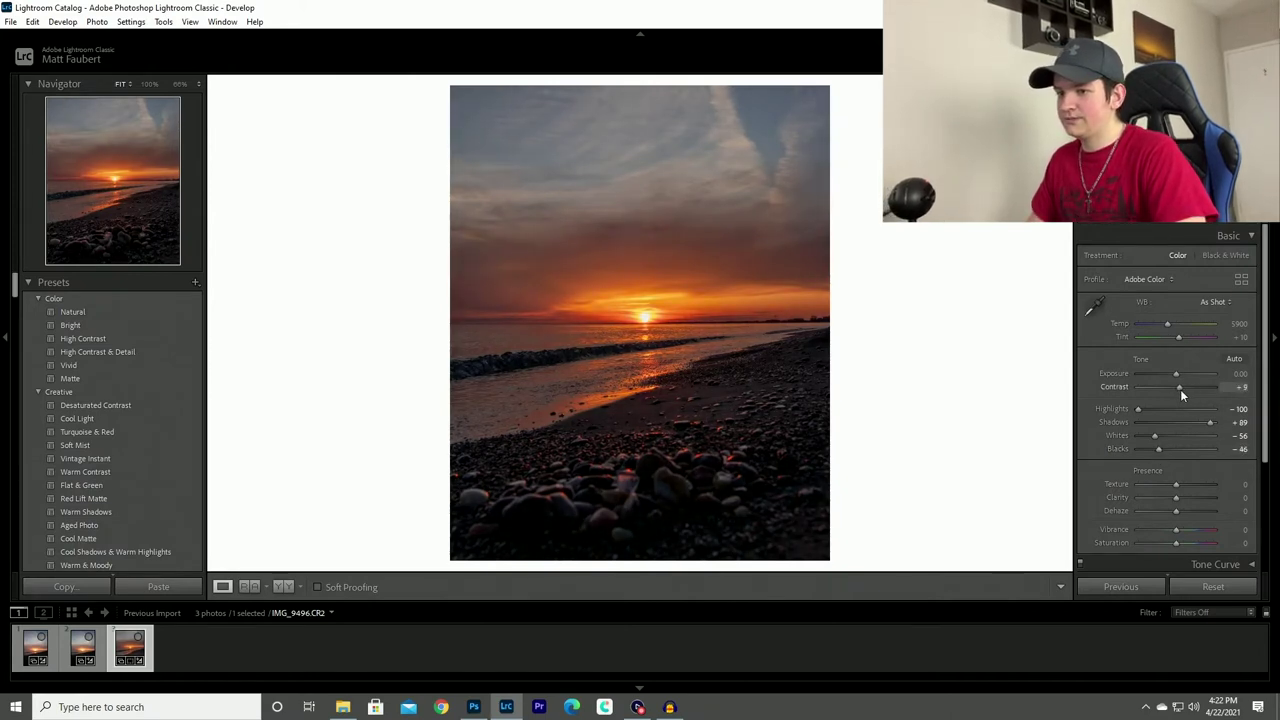
pyautogui.click(1162, 448)
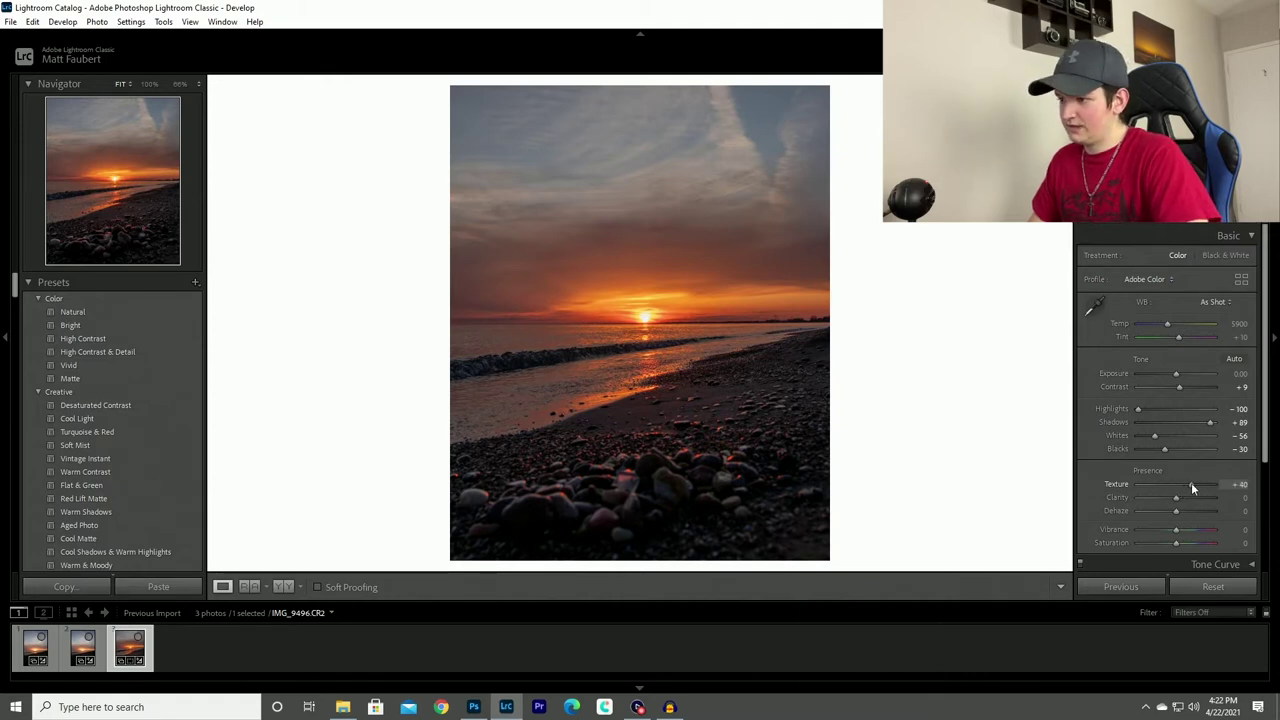
# Step: Set Texture and Clarity to +46 and Vibrance to +32, leaving Dehaze at 0
pyautogui.moveTo(1191, 487)
pyautogui.mouseDown()
pyautogui.moveTo(1177, 497)
pyautogui.moveTo(1192, 499)
pyautogui.mouseUp()
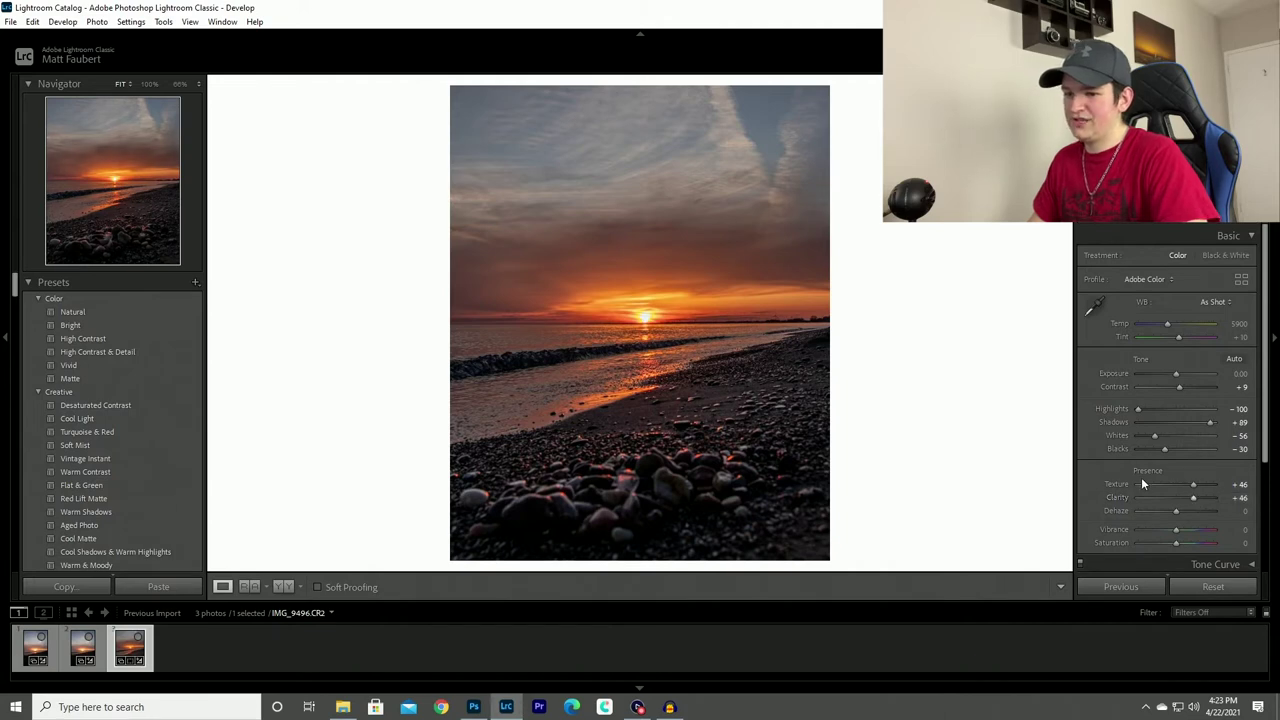
pyautogui.moveTo(1185, 513); pyautogui.dragTo(1181, 513)
pyautogui.doubleClick(1112, 511)
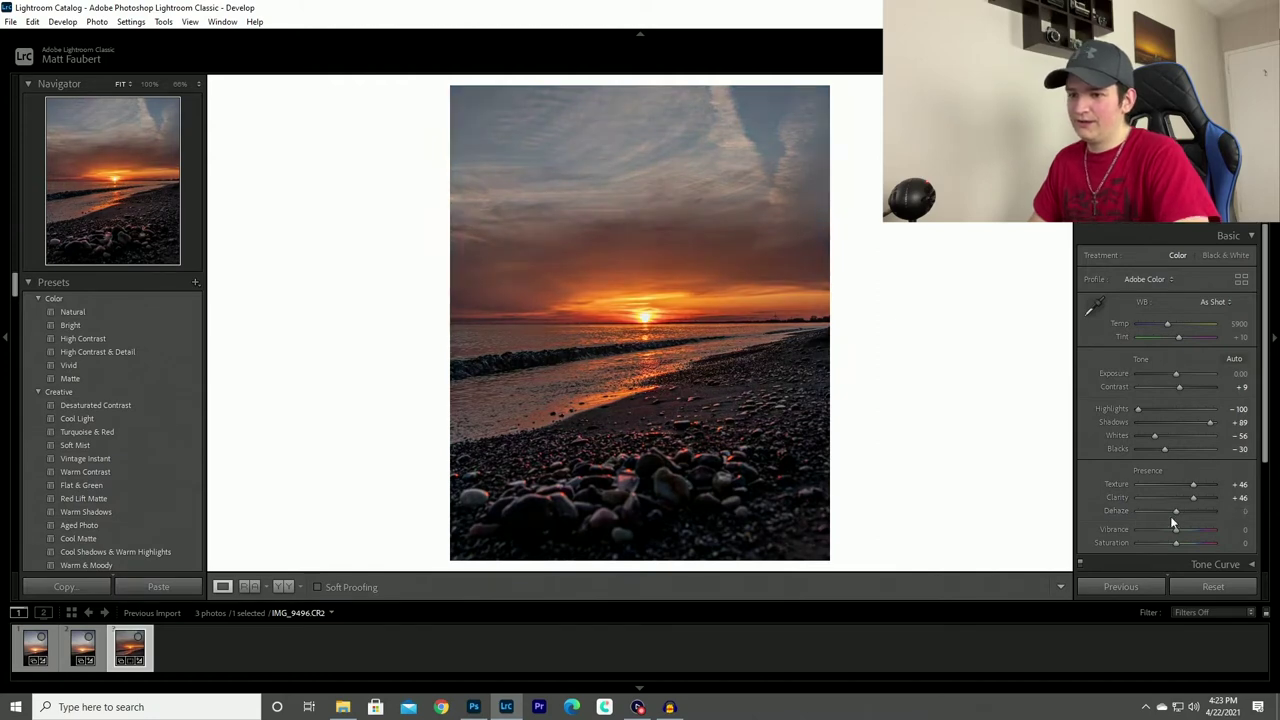
pyautogui.scroll(-1, 1170, 515)
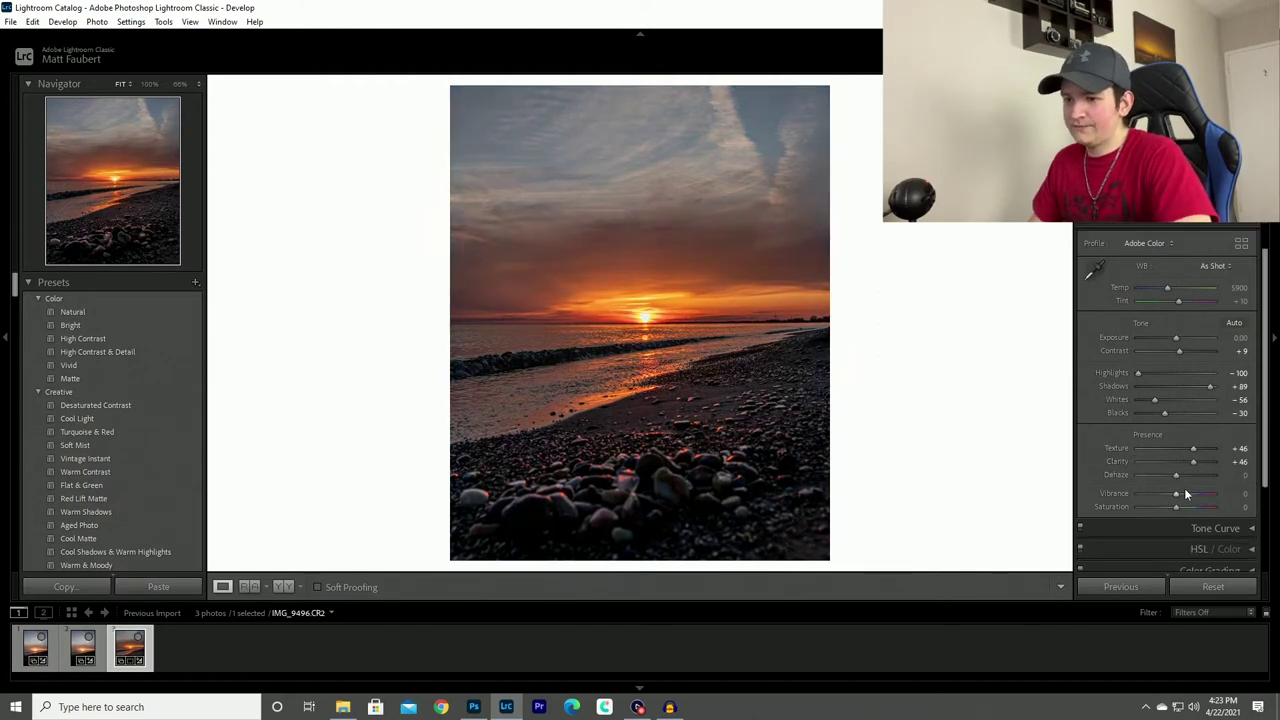
pyautogui.moveTo(1176, 494); pyautogui.dragTo(1181, 496)
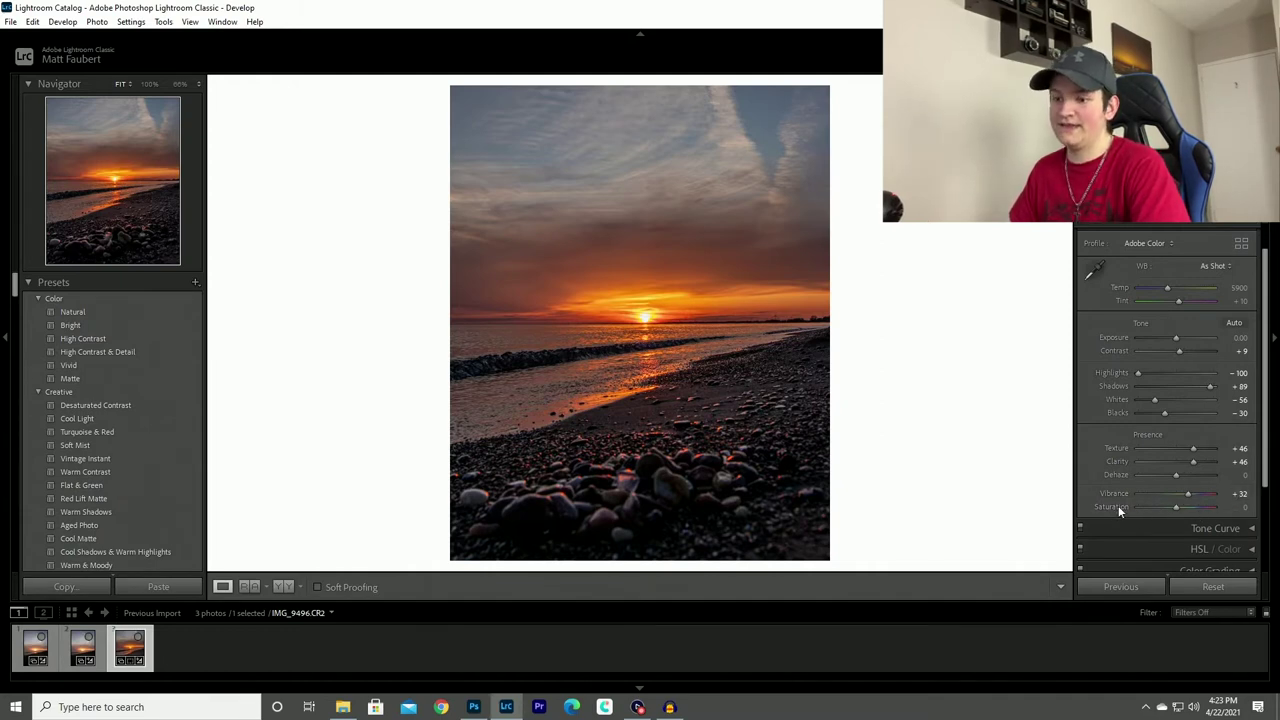
pyautogui.scroll(-1, 1220, 410)
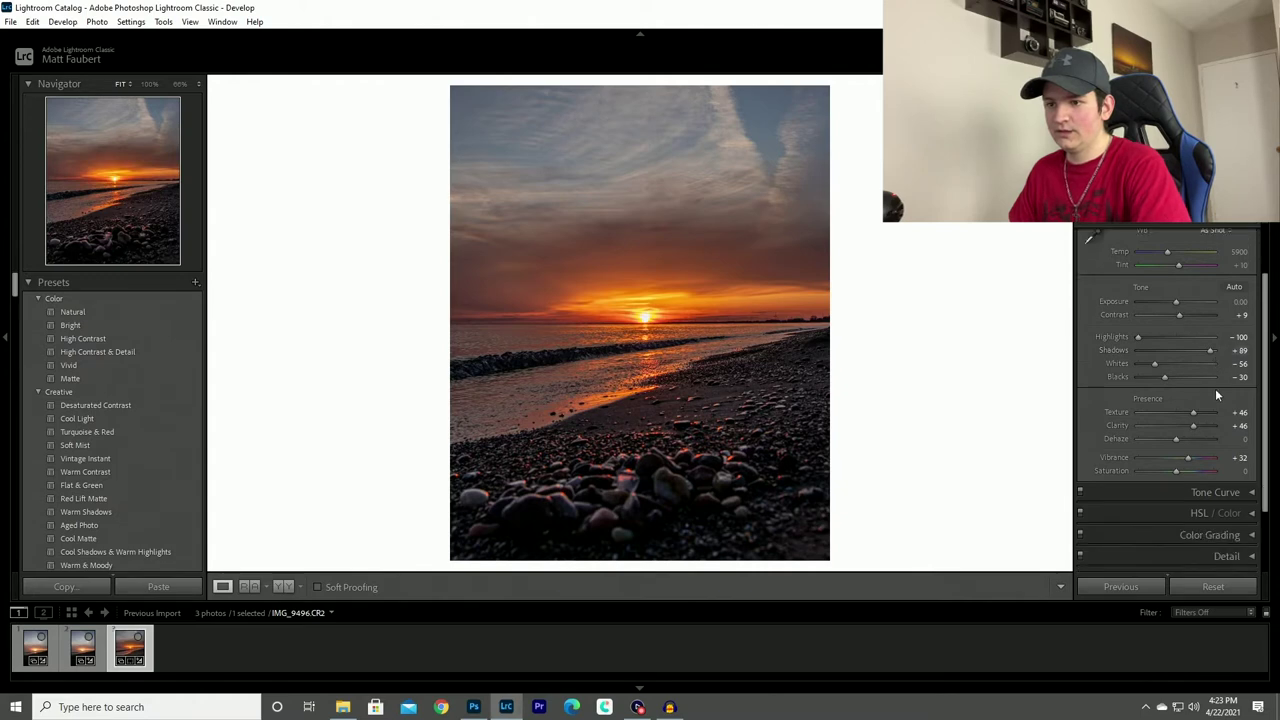
# Step: Build an S-shaped tone curve, lowering a shadow point to 50 and raising a highlight point to 207
pyautogui.scroll(-2, 1216, 398)
pyautogui.click(1252, 424)
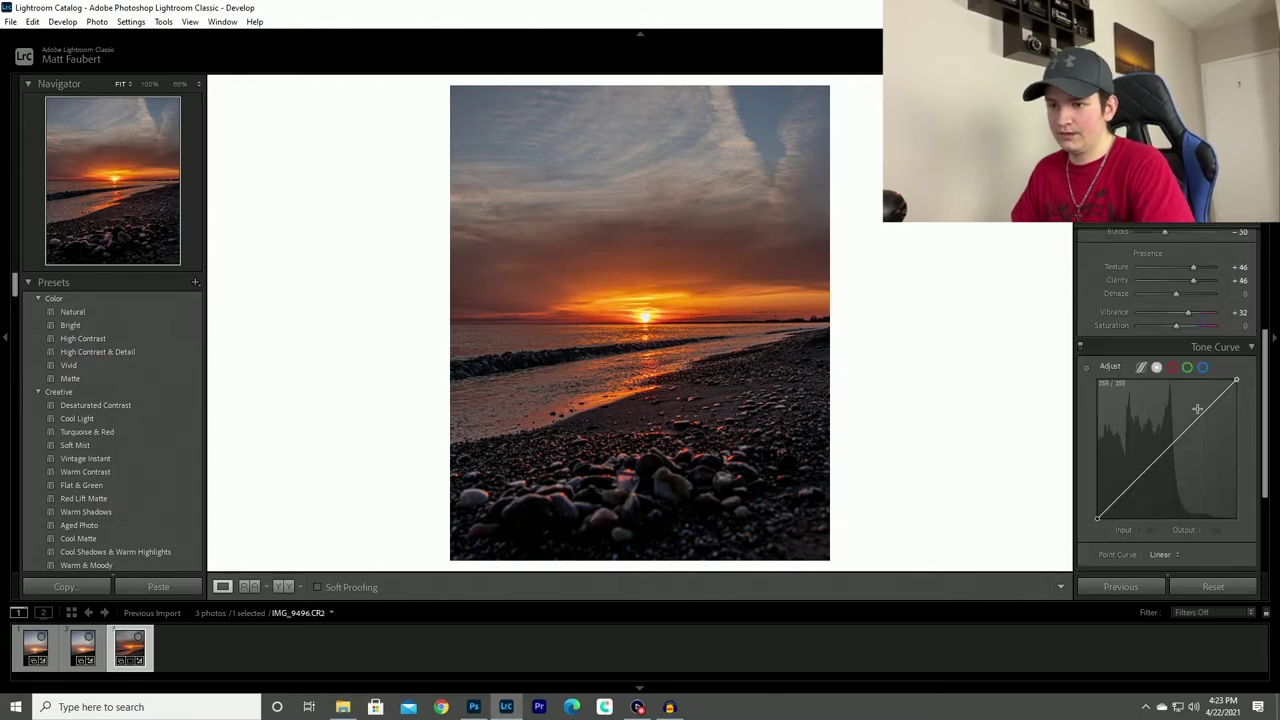
pyautogui.click(1130, 485)
pyautogui.click(1166, 448)
pyautogui.click(1200, 414)
pyautogui.moveTo(1131, 484); pyautogui.dragTo(1133, 497)
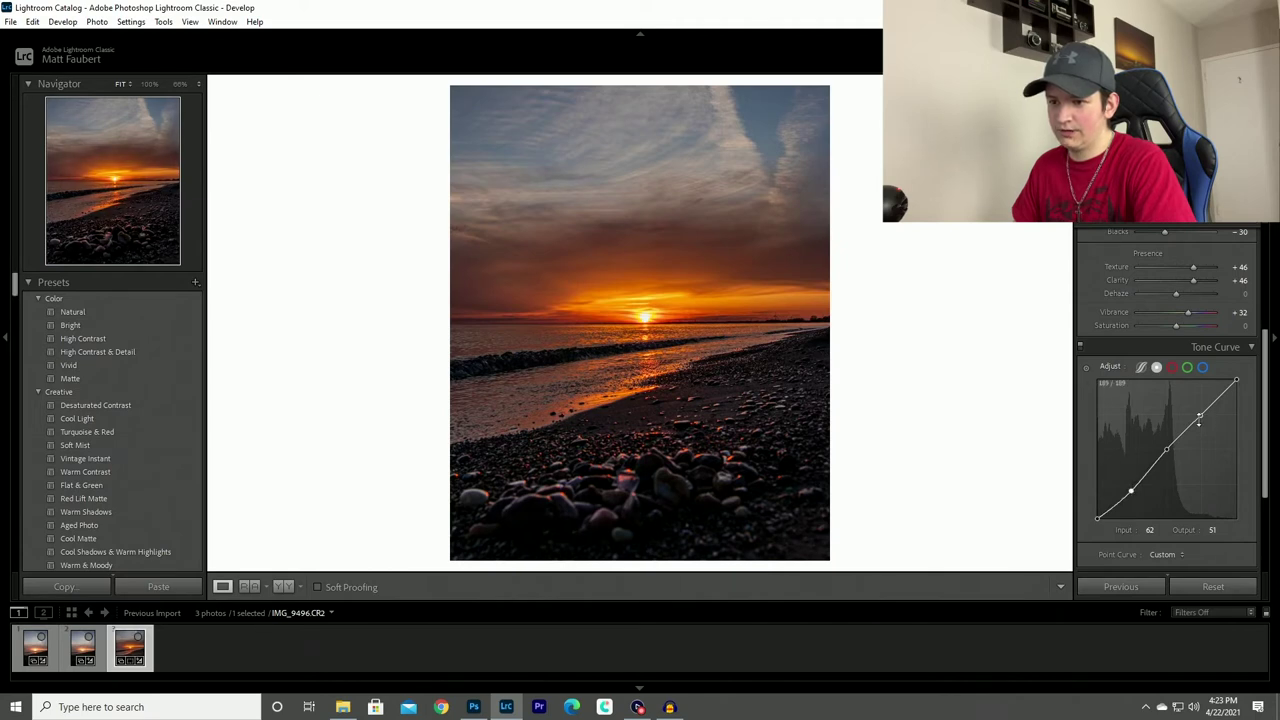
pyautogui.moveTo(1201, 420); pyautogui.dragTo(1201, 409)
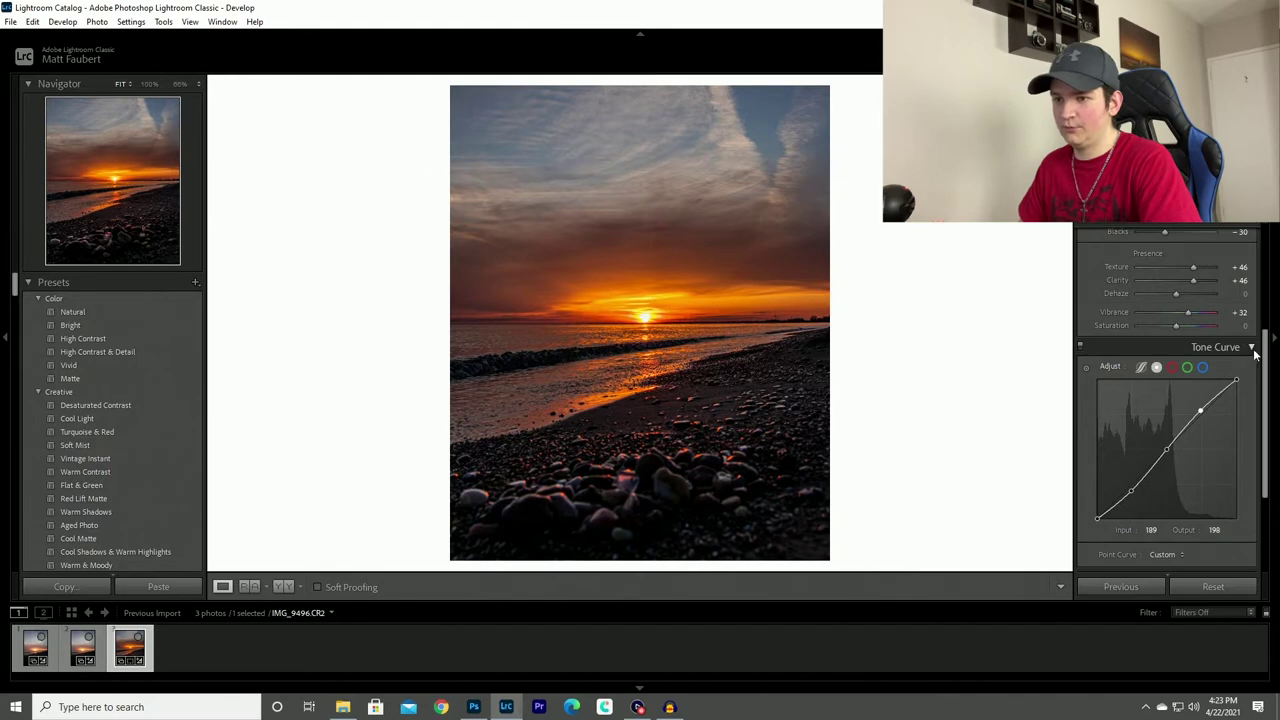
pyautogui.moveTo(1203, 414); pyautogui.dragTo(1201, 409)
pyautogui.moveTo(1131, 491); pyautogui.dragTo(1132, 496)
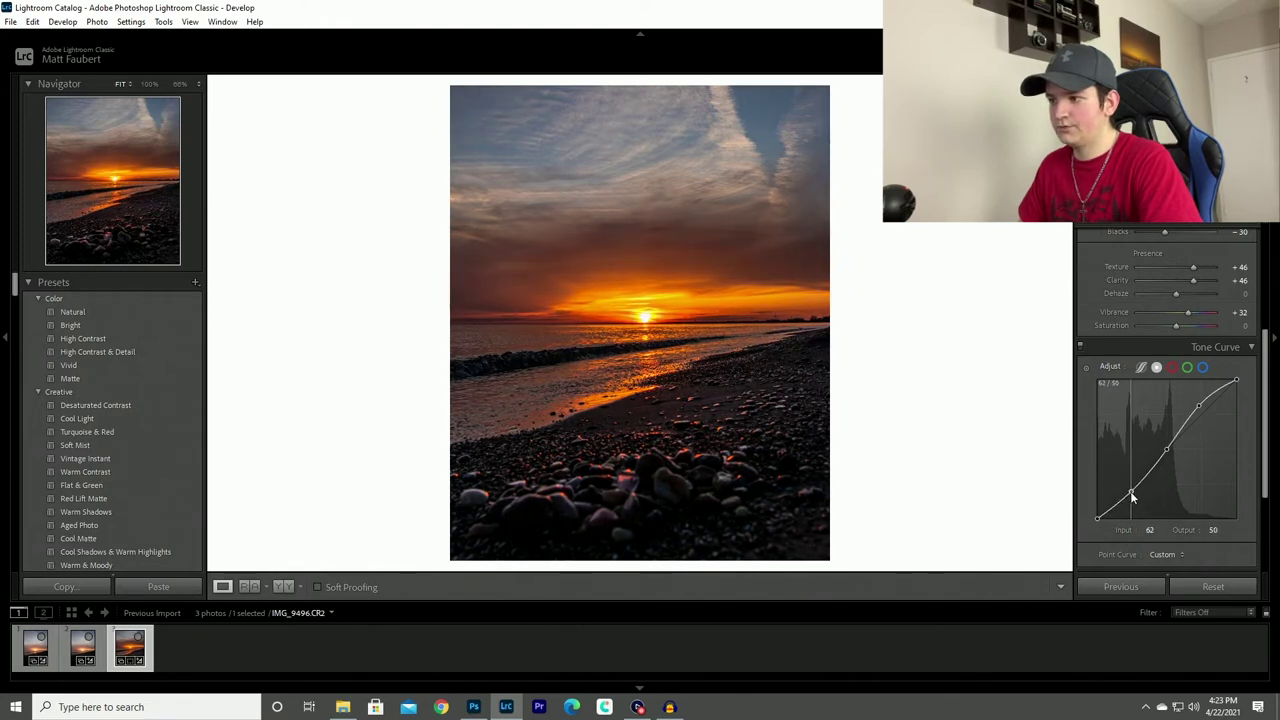
pyautogui.click(1241, 347)
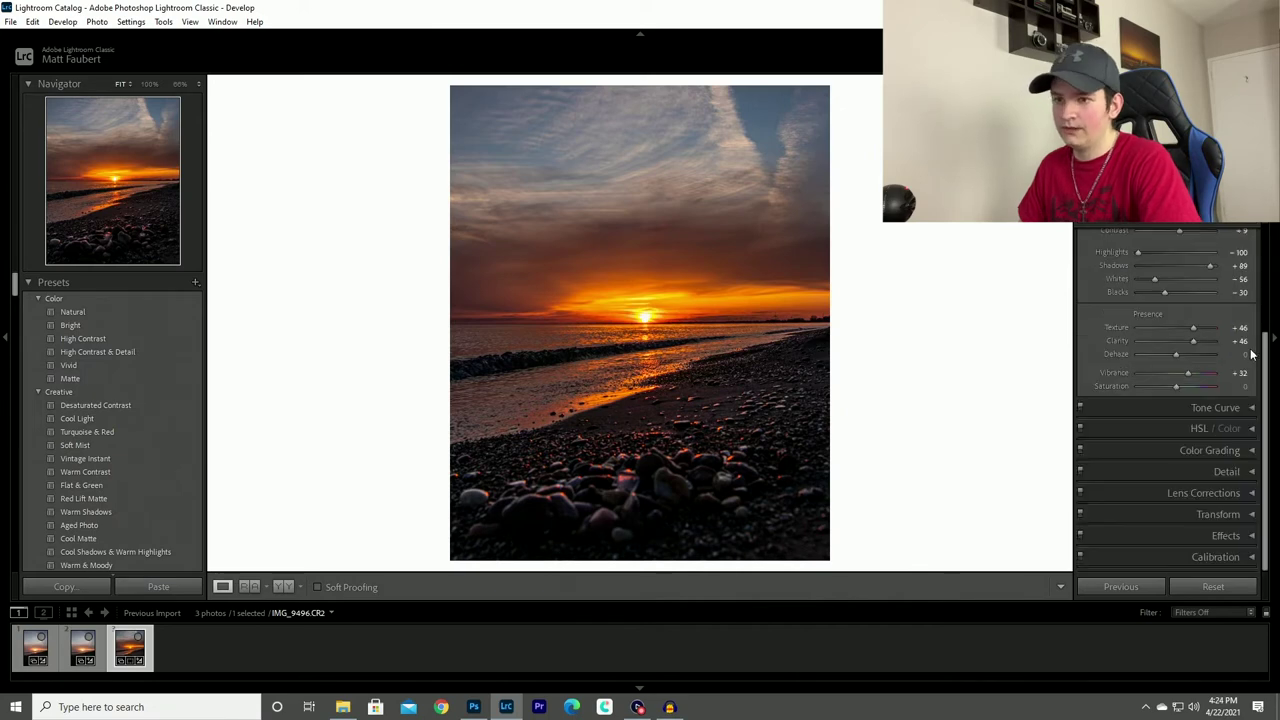
# Step: In HSL Saturation, set Blue +38, Red +18, Orange +57 and raise Yellow
pyautogui.click(1251, 430)
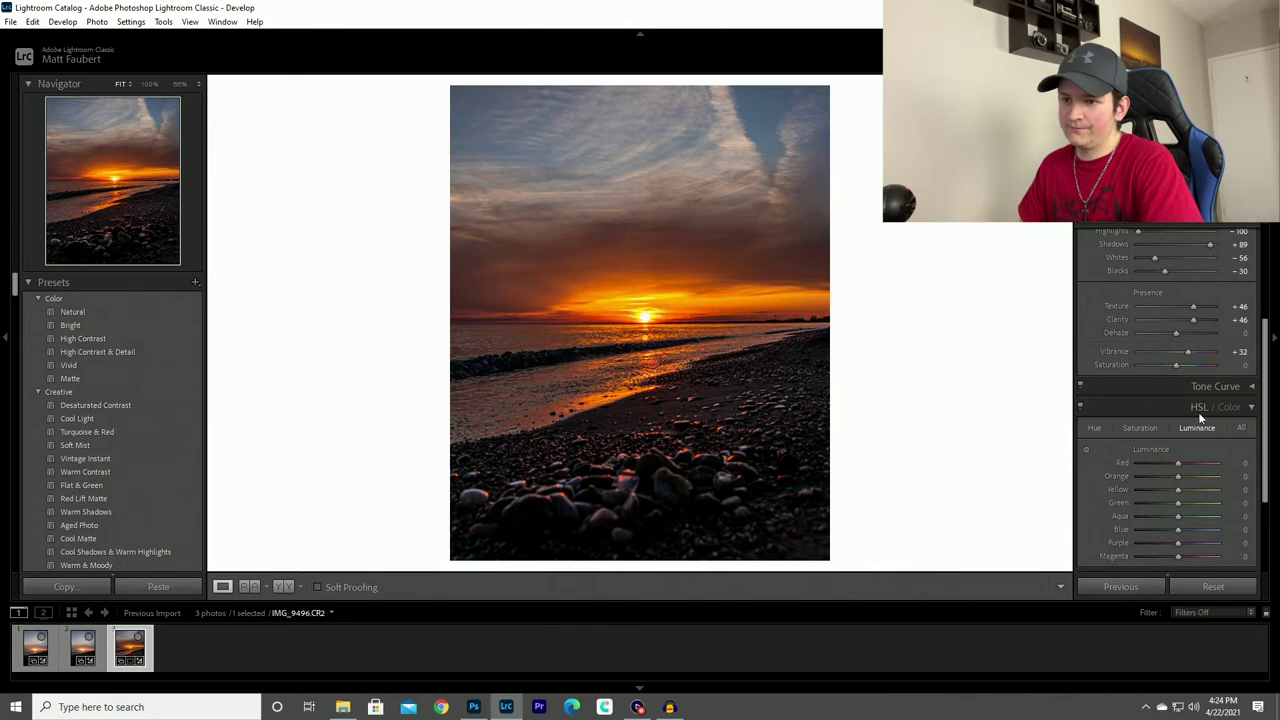
pyautogui.click(1142, 429)
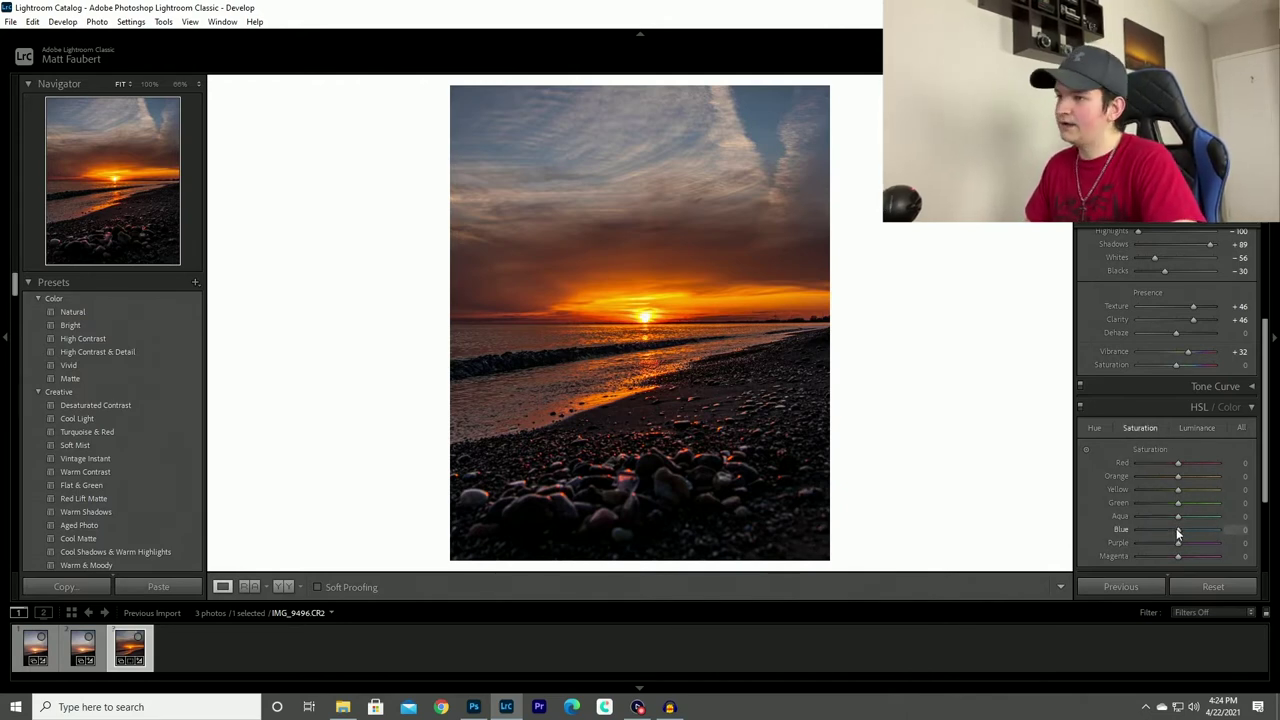
pyautogui.moveTo(1177, 530); pyautogui.dragTo(1200, 531)
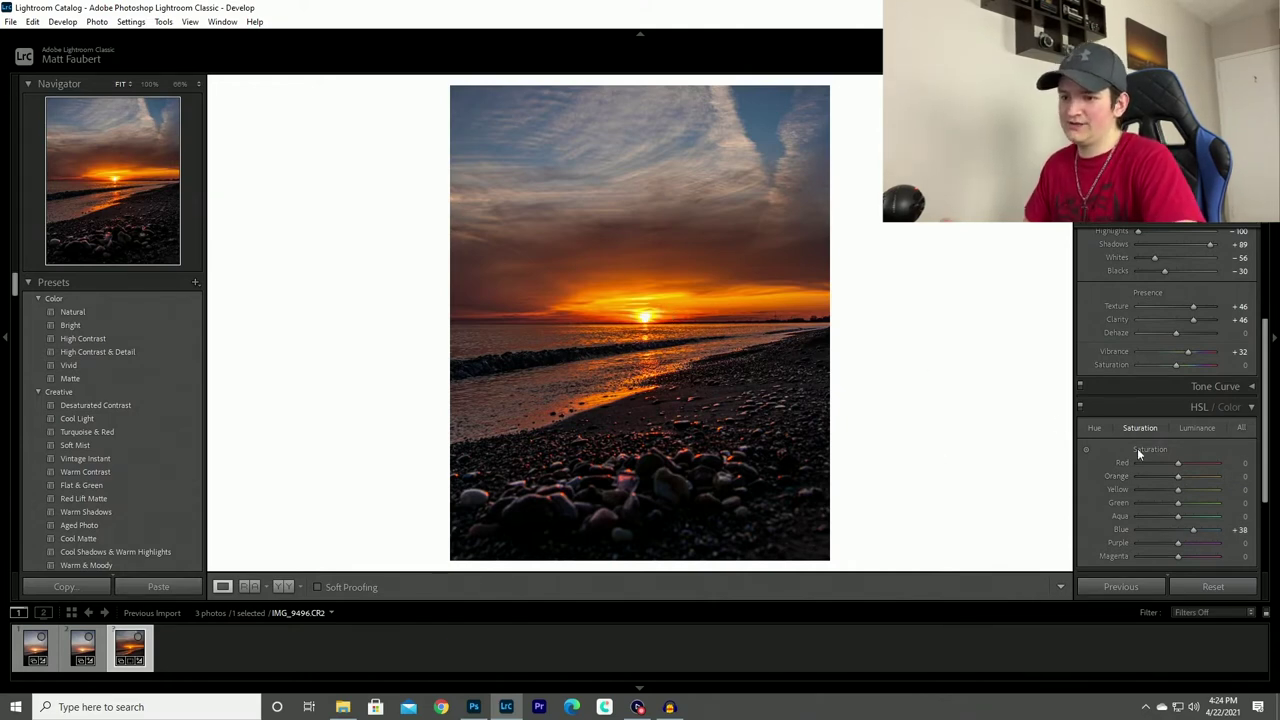
pyautogui.moveTo(1178, 466)
pyautogui.mouseDown()
pyautogui.moveTo(1195, 462)
pyautogui.moveTo(1172, 468)
pyautogui.moveTo(1183, 465)
pyautogui.mouseUp()
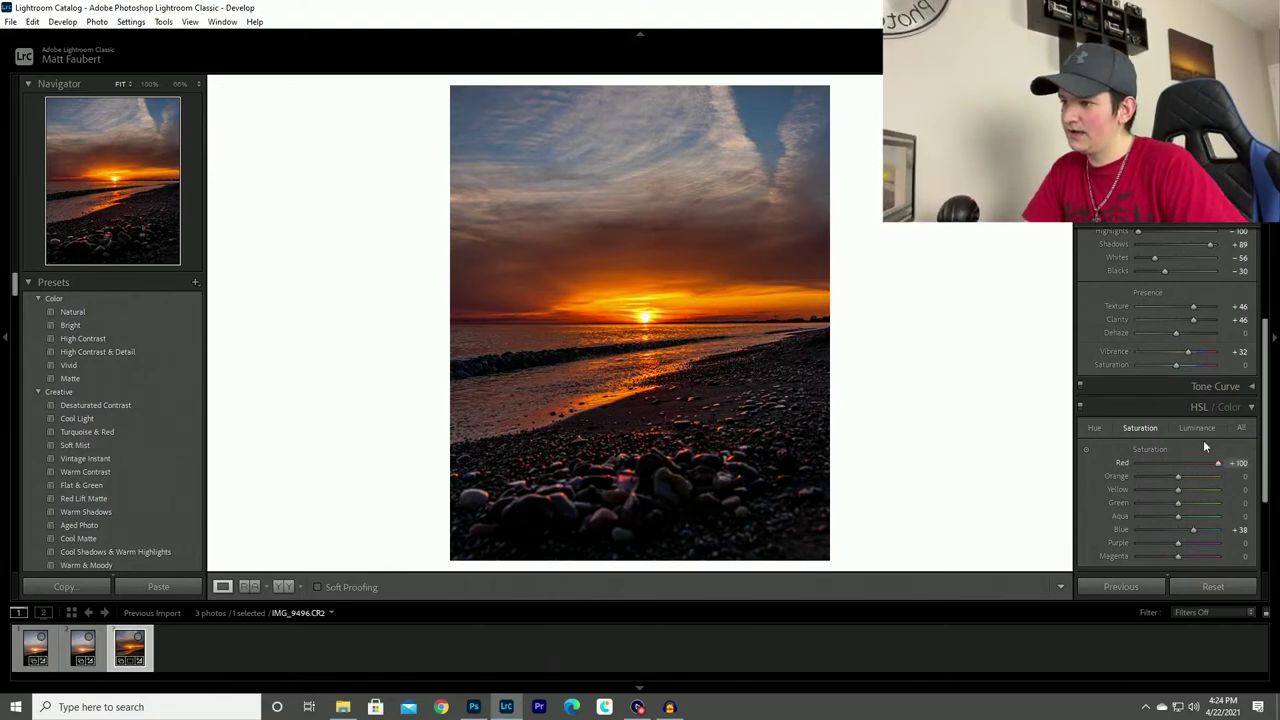
pyautogui.click(815, 192)
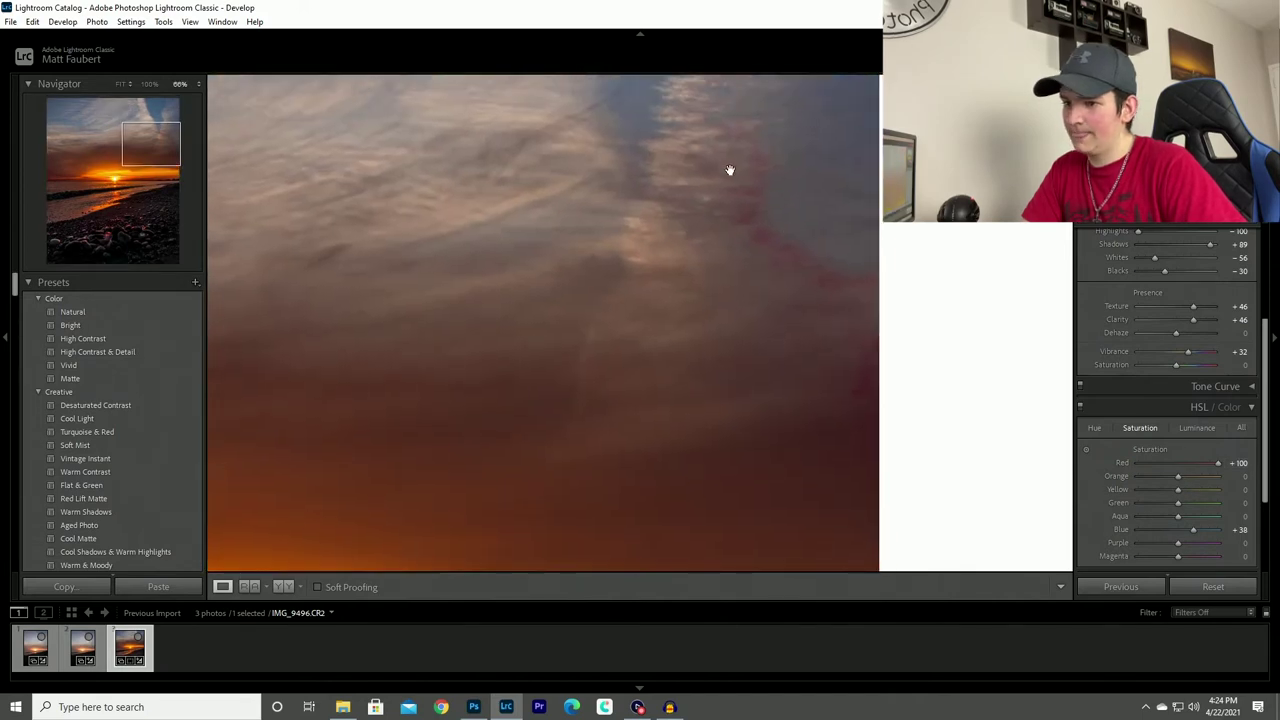
pyautogui.moveTo(1214, 464)
pyautogui.mouseDown()
pyautogui.moveTo(1156, 464)
pyautogui.moveTo(1252, 462)
pyautogui.moveTo(1189, 463)
pyautogui.mouseUp()
pyautogui.click(680, 223)
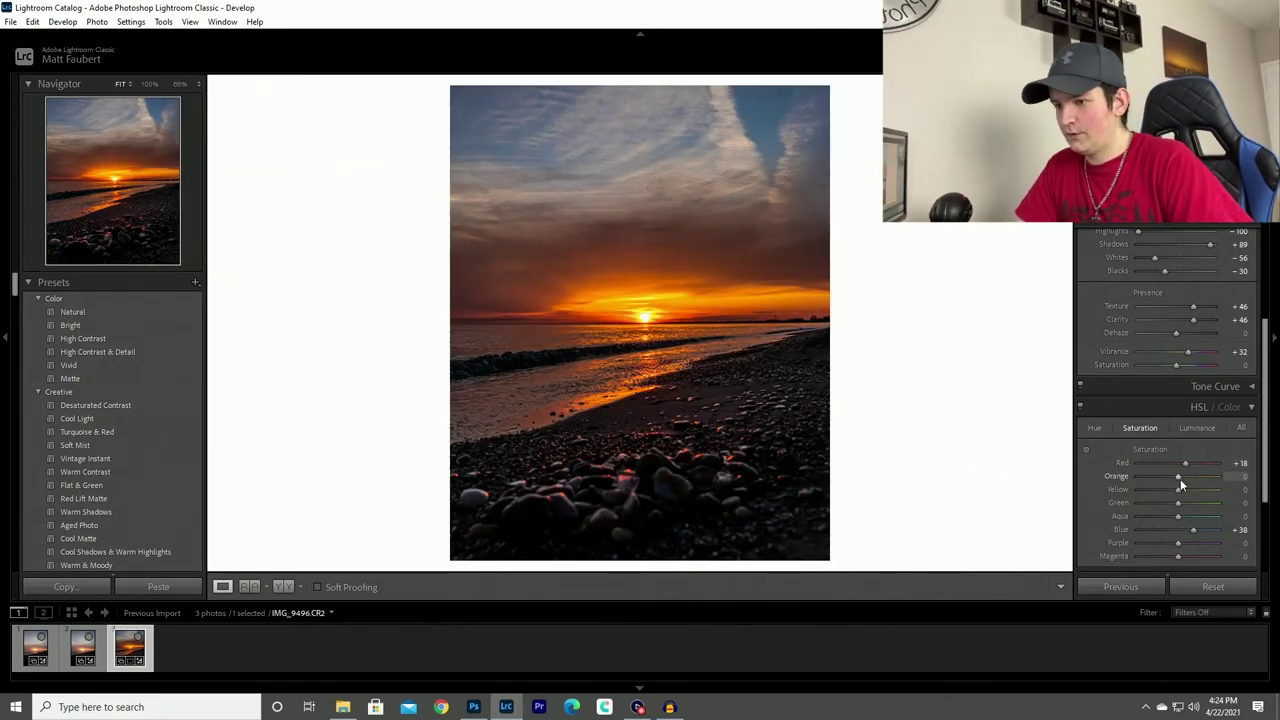
pyautogui.moveTo(1179, 478); pyautogui.dragTo(1207, 481)
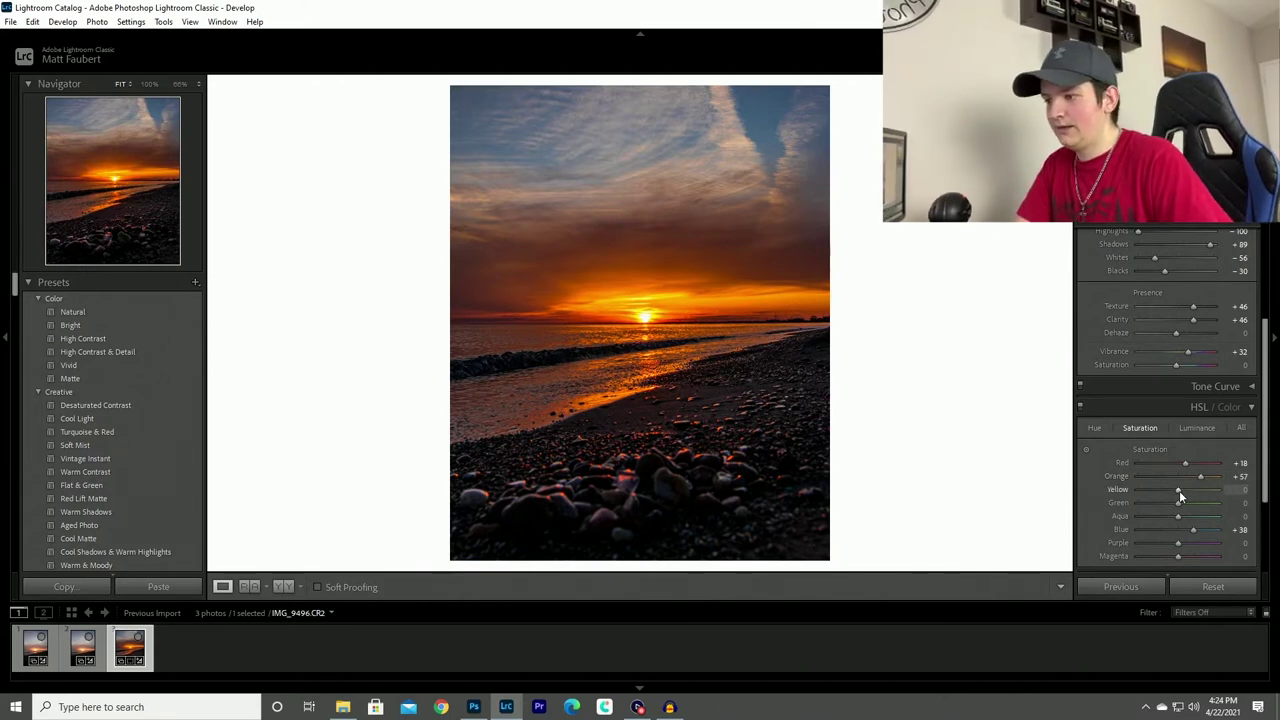
pyautogui.moveTo(1179, 490)
pyautogui.mouseDown()
pyautogui.moveTo(1205, 497)
pyautogui.moveTo(1192, 493)
pyautogui.mouseUp()
# Step: Set HSL hues to Orange -25, Yellow +38 and Red -15
pyautogui.click(1094, 428)
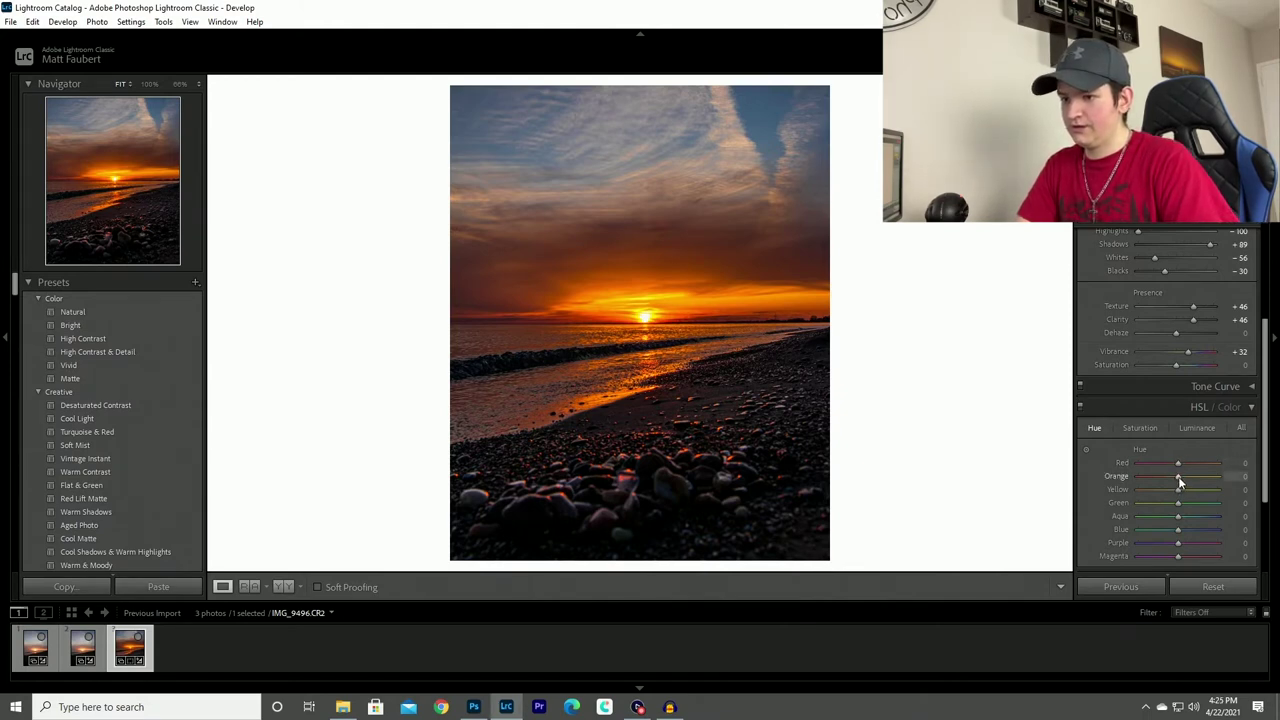
pyautogui.moveTo(1178, 476)
pyautogui.mouseDown()
pyautogui.moveTo(1167, 479)
pyautogui.moveTo(1186, 489)
pyautogui.mouseUp()
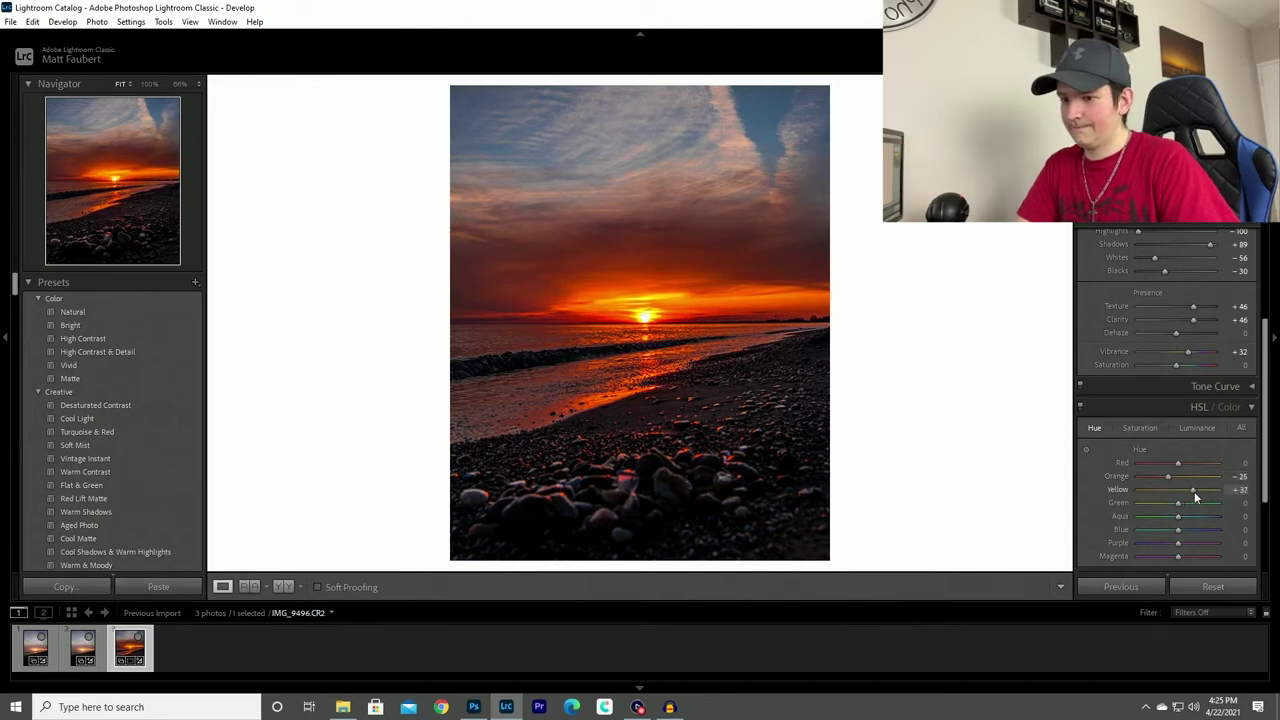
pyautogui.moveTo(1204, 494); pyautogui.dragTo(1223, 490)
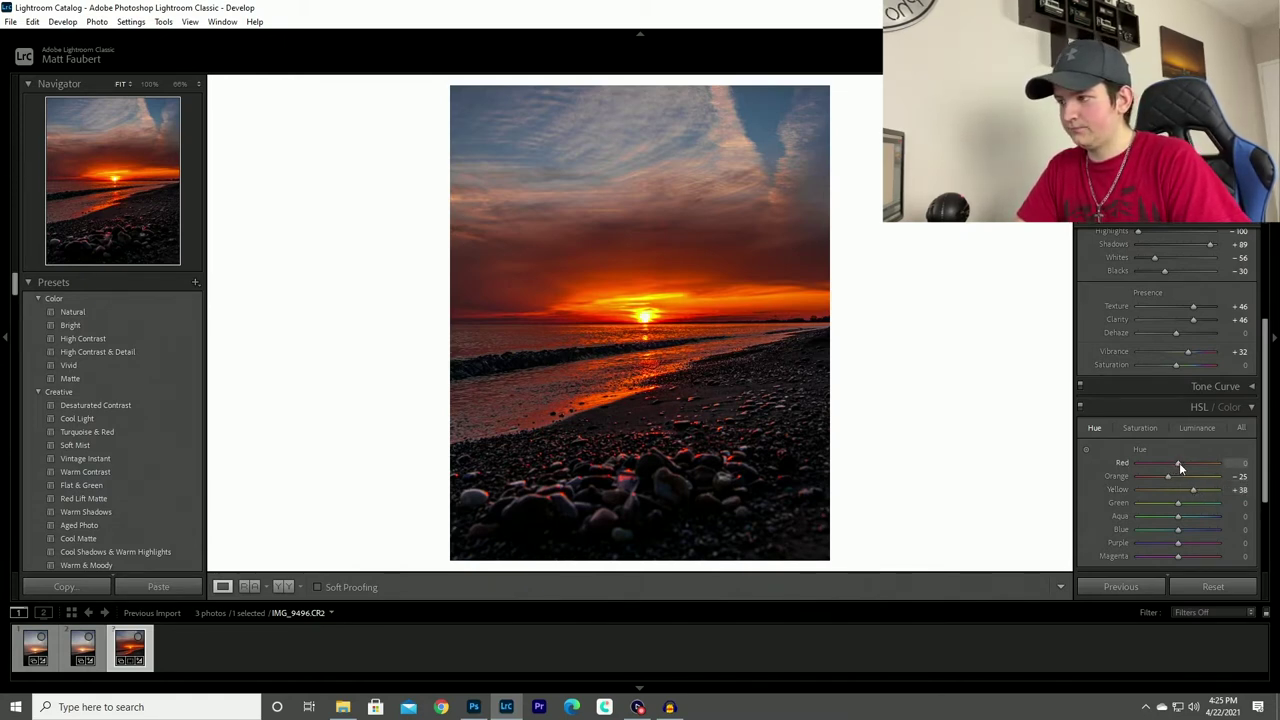
pyautogui.moveTo(1179, 462)
pyautogui.mouseDown()
pyautogui.moveTo(1145, 464)
pyautogui.moveTo(1174, 467)
pyautogui.mouseUp()
# Step: Enable chromatic aberration removal and the Sigma 18-35mm F1.8 profile correction, checking the horizon zoomed in
pyautogui.click(1210, 407)
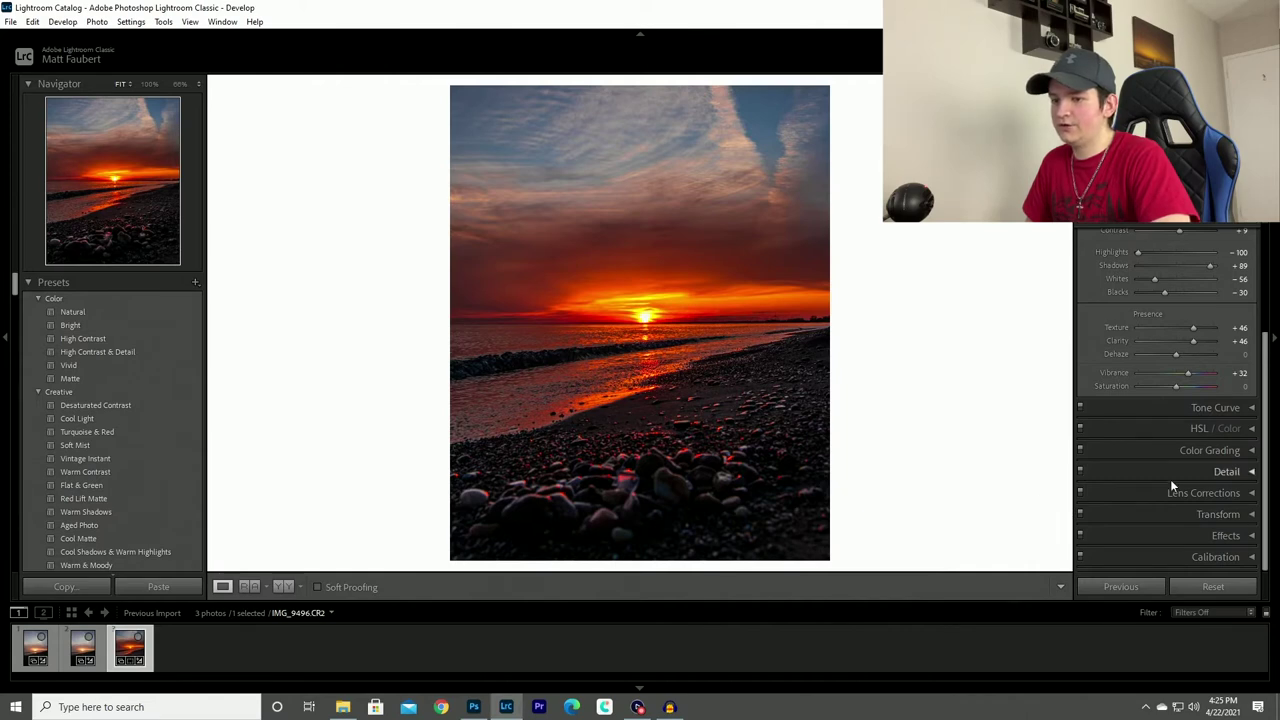
pyautogui.click(1254, 494)
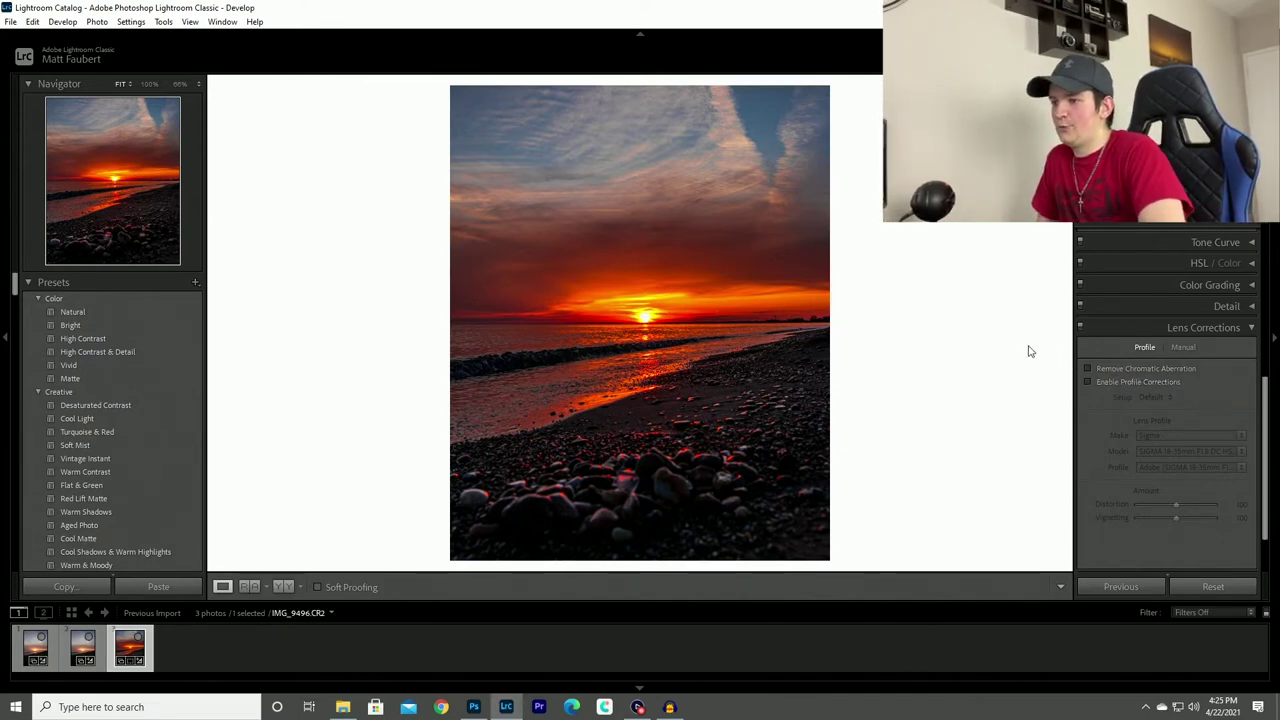
pyautogui.click(778, 322)
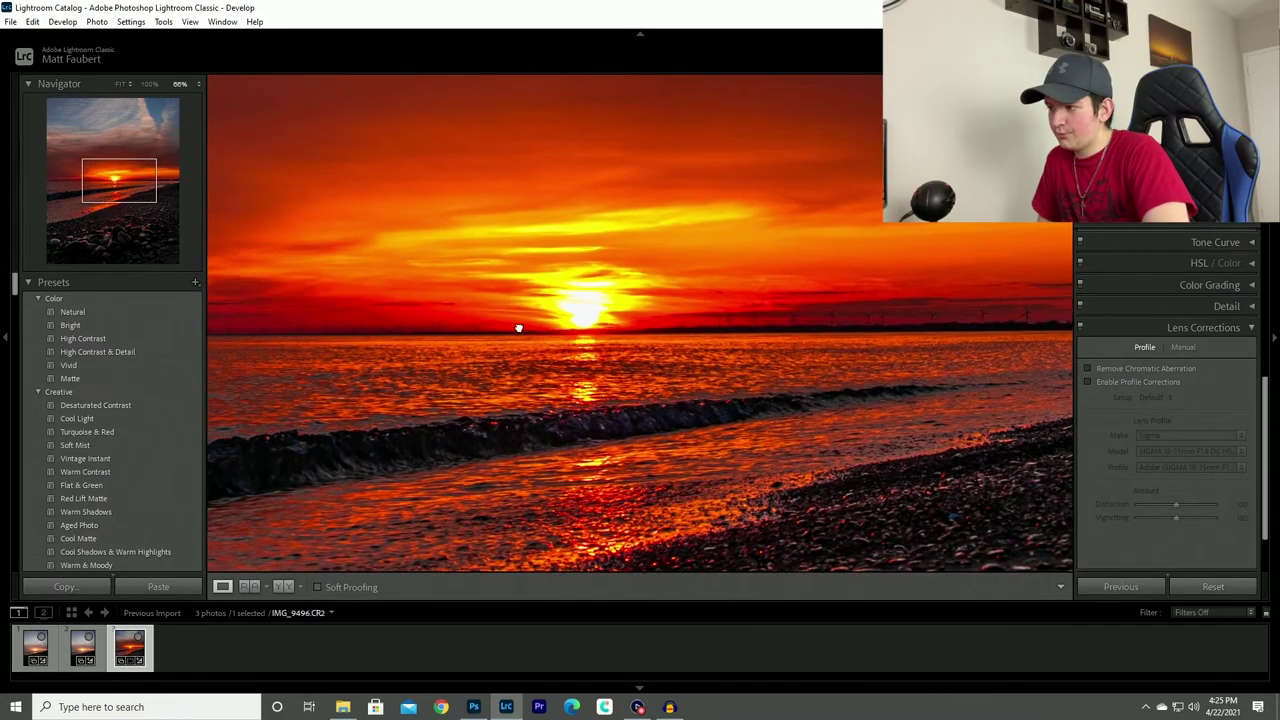
pyautogui.moveTo(501, 328); pyautogui.dragTo(749, 322)
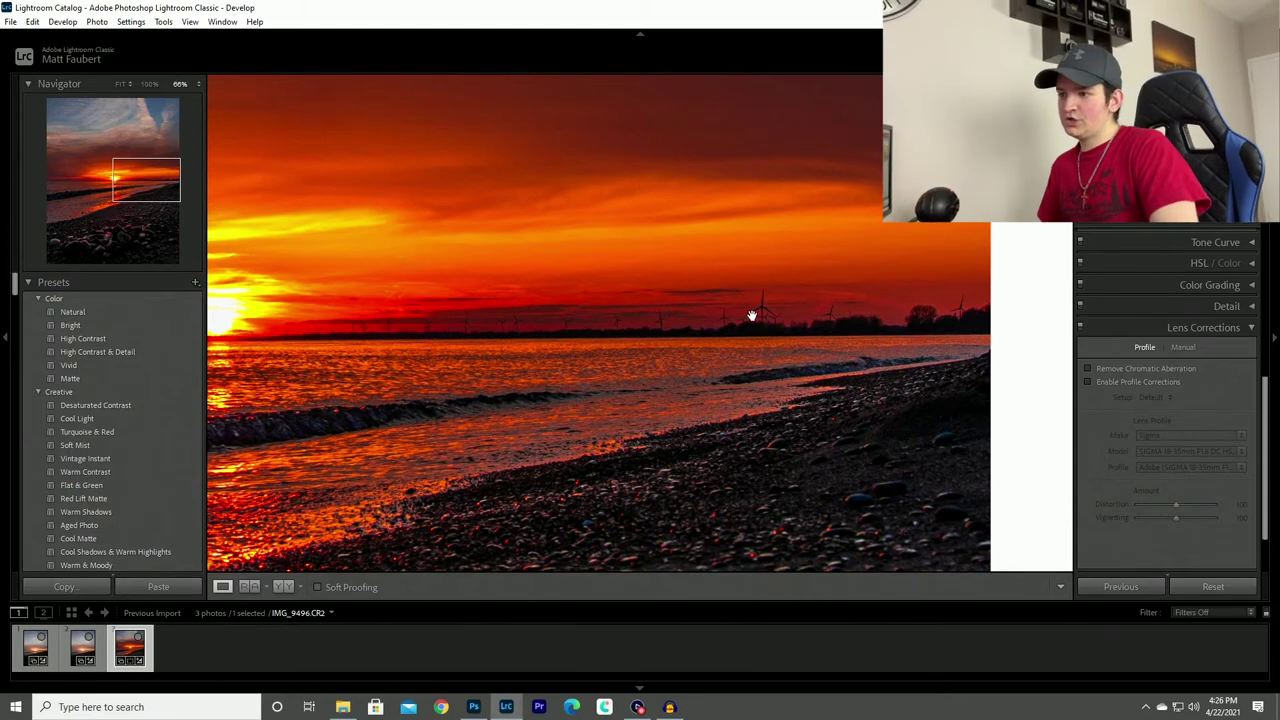
pyautogui.click(1088, 368)
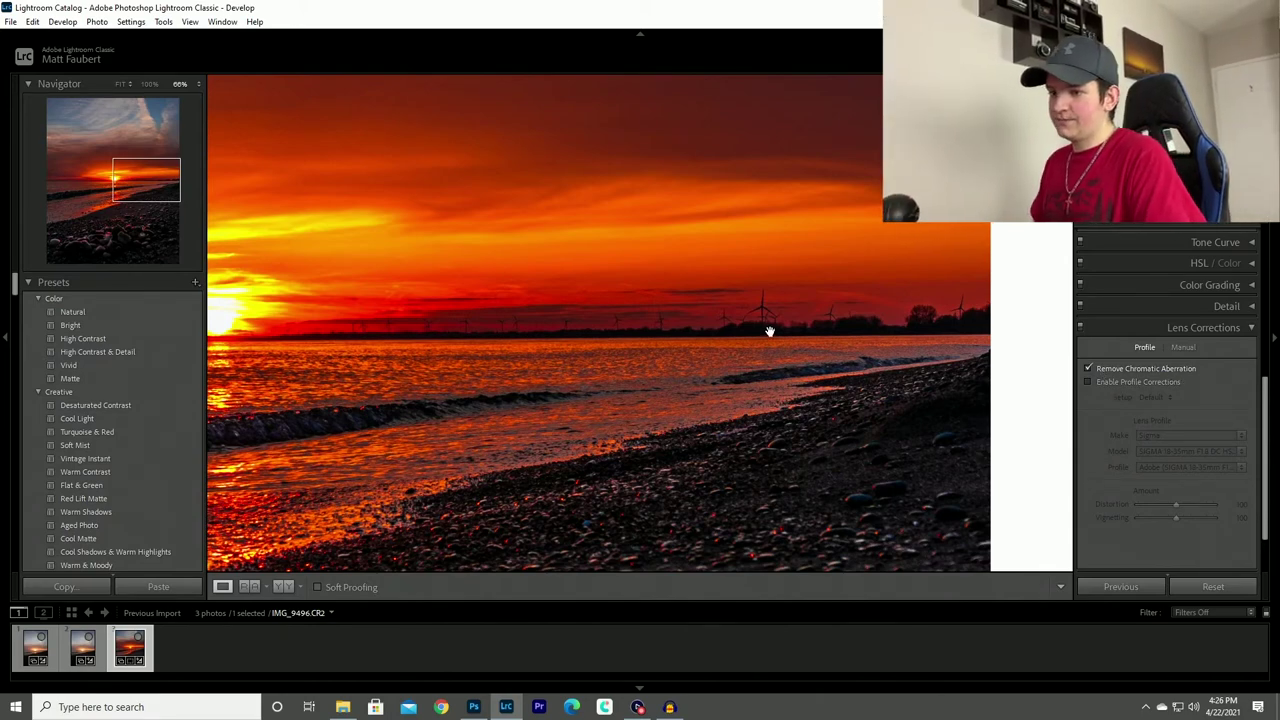
pyautogui.press('z')
pyautogui.click(1135, 381)
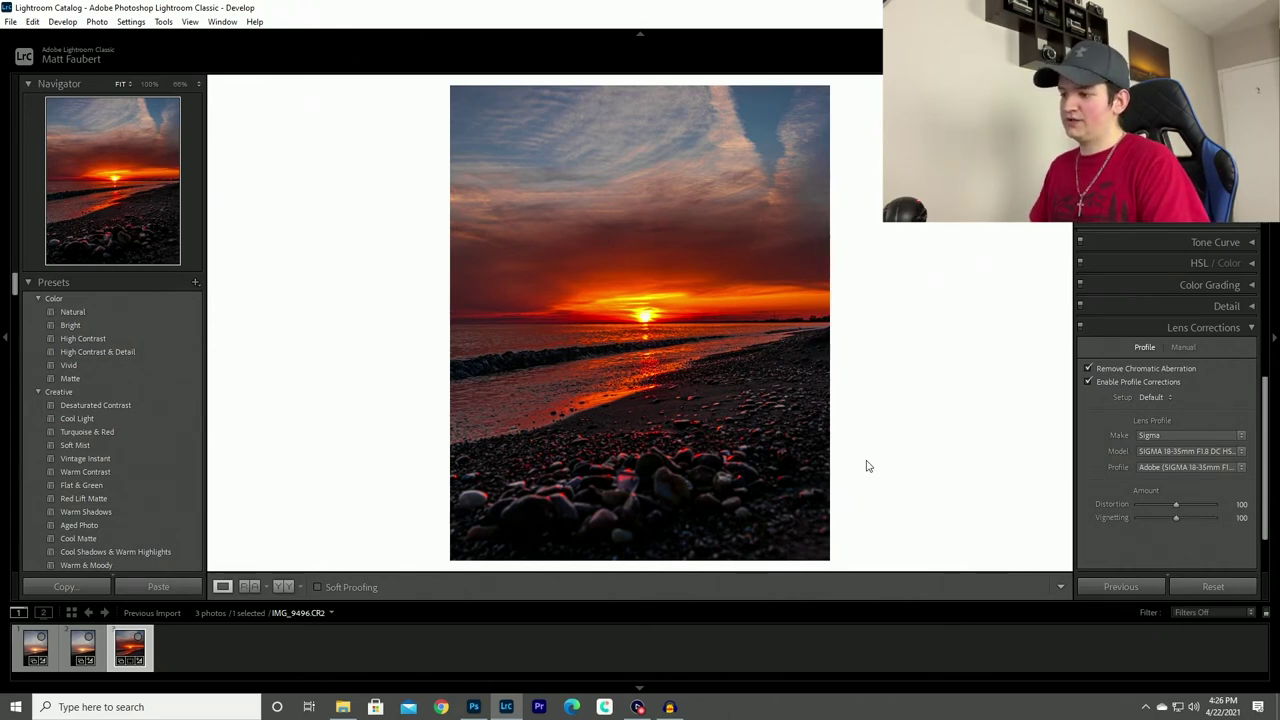
pyautogui.scroll(5, 1161, 228)
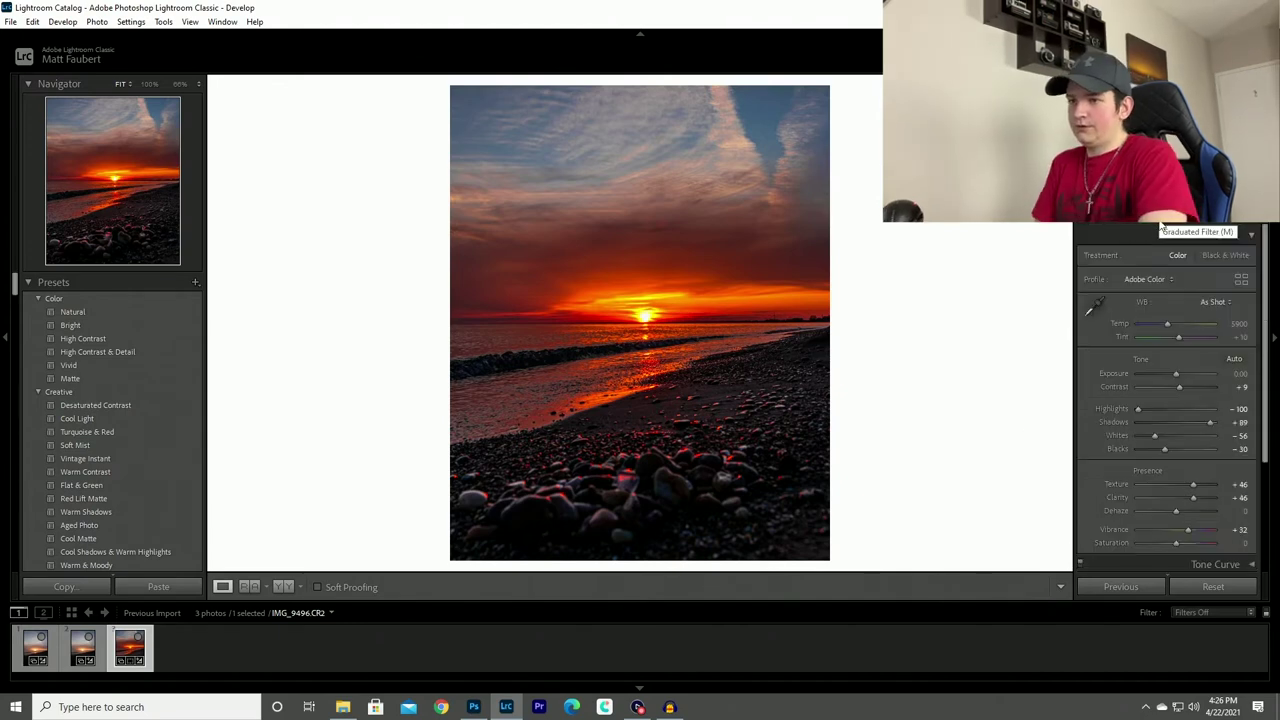
# Step: Draw a level graduated filter across the sun at the horizon
pyautogui.click(1144, 222)
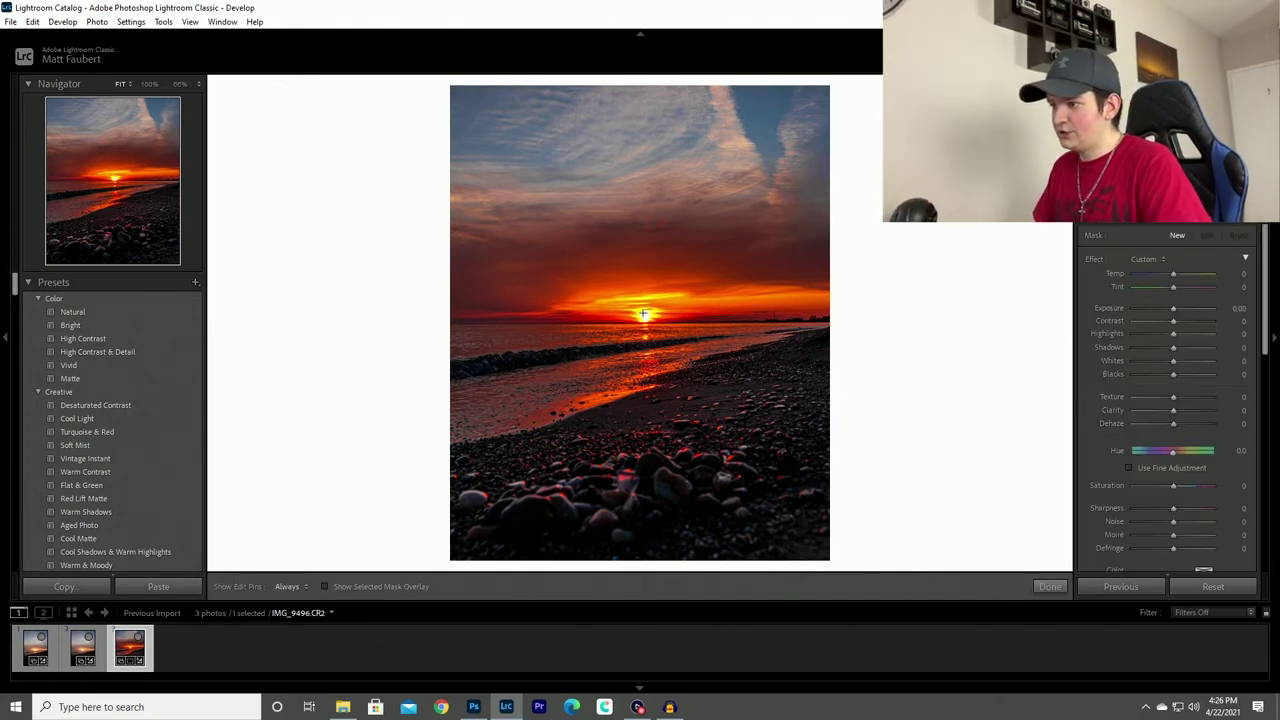
pyautogui.moveTo(639, 311); pyautogui.dragTo(642, 334)
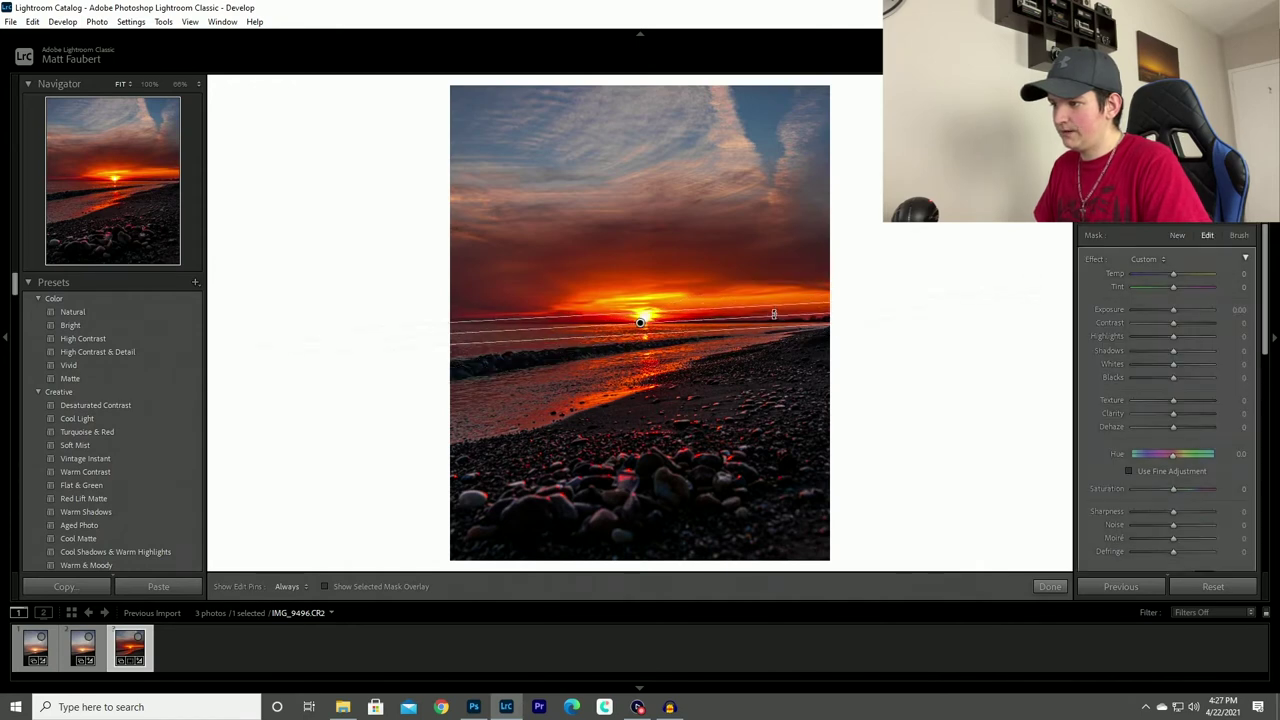
pyautogui.moveTo(778, 313); pyautogui.dragTo(797, 325)
pyautogui.moveTo(658, 328); pyautogui.dragTo(671, 322)
pyautogui.moveTo(794, 317); pyautogui.dragTo(839, 320)
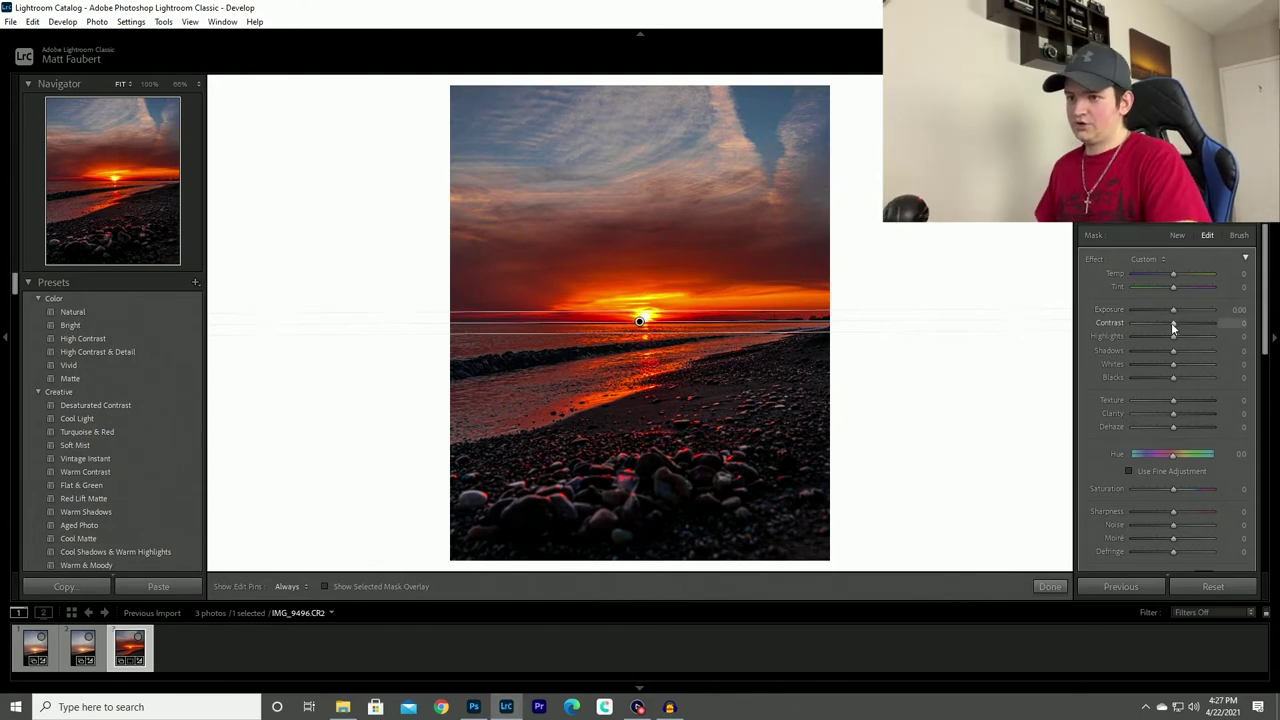
# Step: Set the filter to Highlights -28, Shadows +16, Contrast +28, Texture +58, Clarity +26, Saturation +28
pyautogui.moveTo(1173, 336); pyautogui.dragTo(1158, 337)
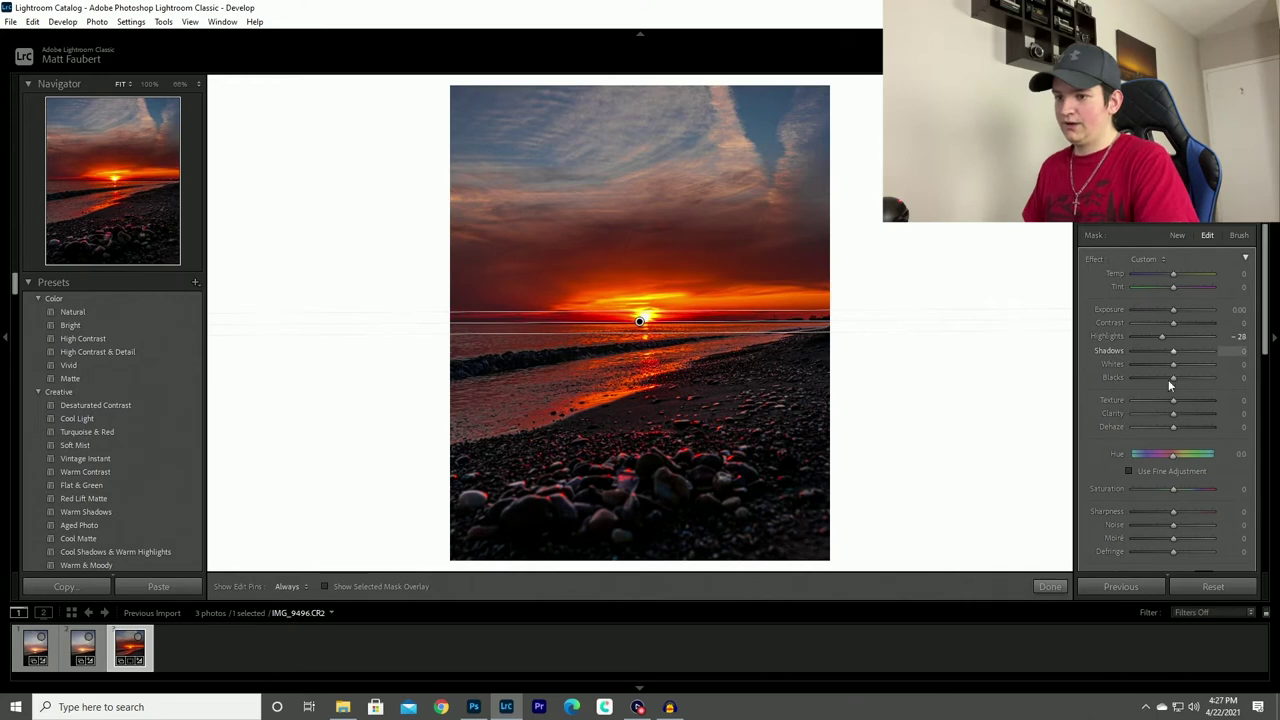
pyautogui.moveTo(1180, 489); pyautogui.dragTo(1185, 492)
pyautogui.moveTo(1181, 402); pyautogui.dragTo(1184, 402)
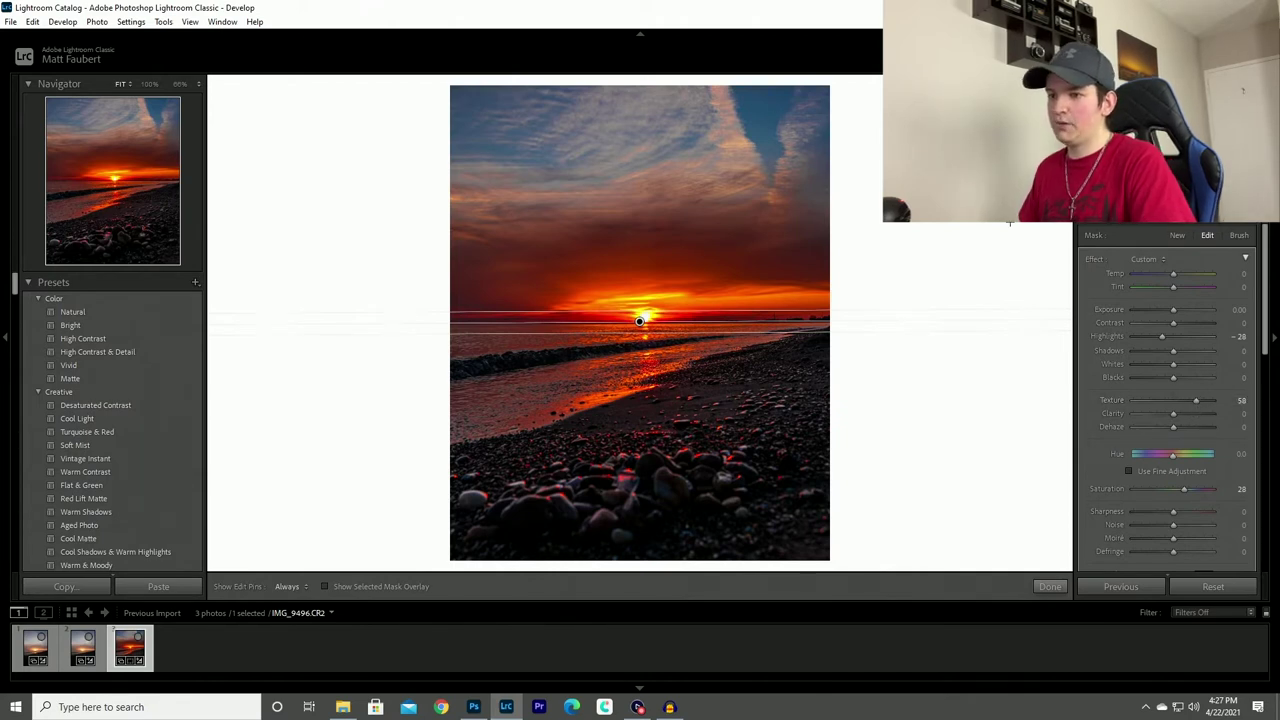
pyautogui.moveTo(1172, 378); pyautogui.dragTo(1183, 352)
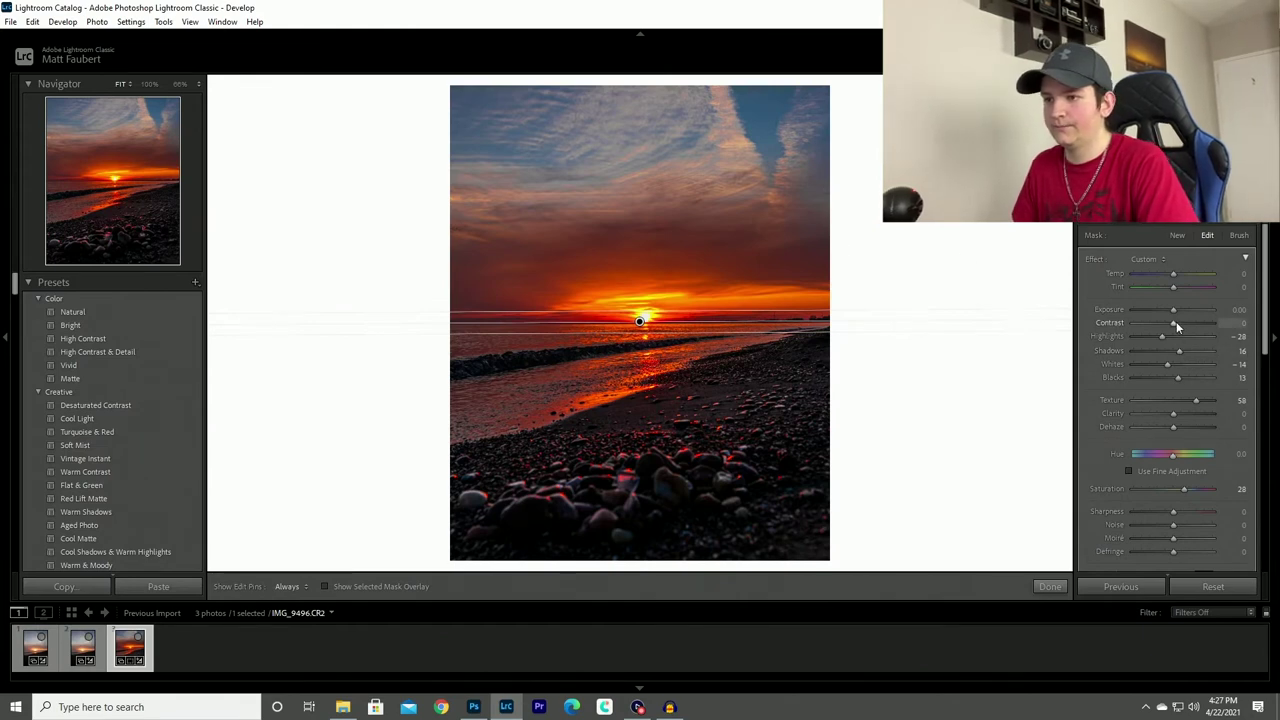
pyautogui.moveTo(1175, 322); pyautogui.dragTo(1188, 320)
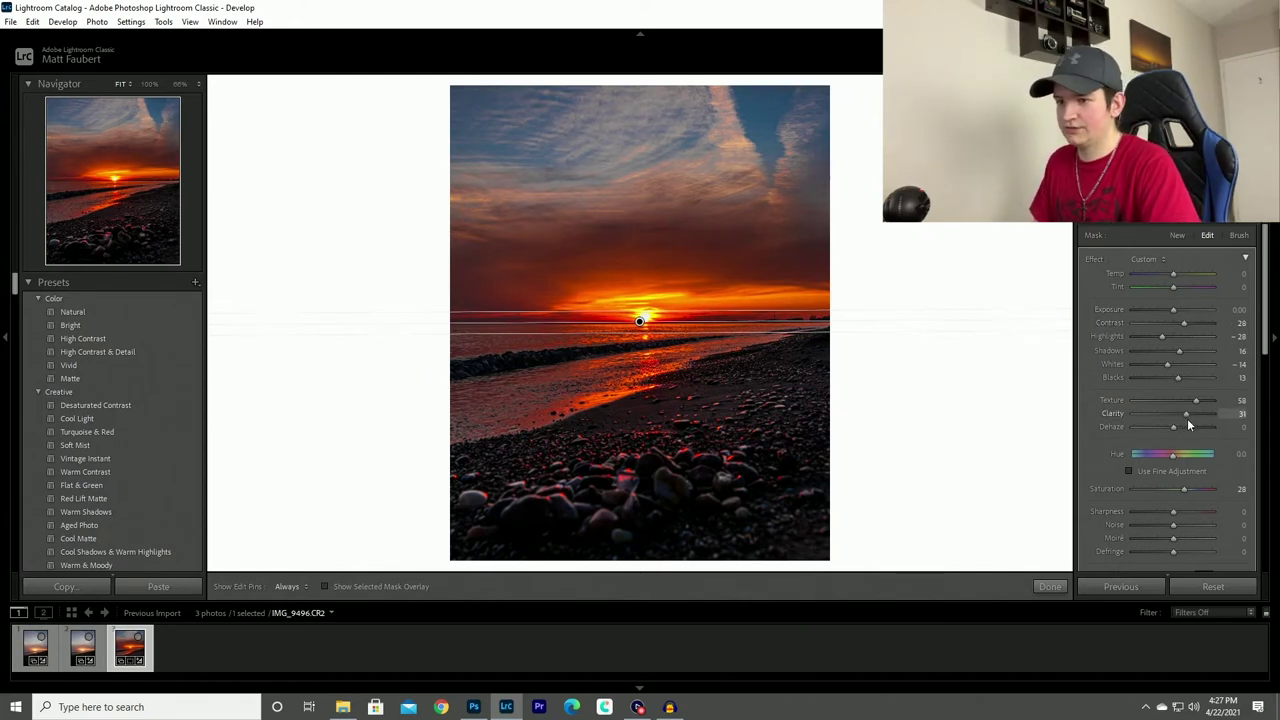
pyautogui.moveTo(1185, 420); pyautogui.dragTo(1185, 424)
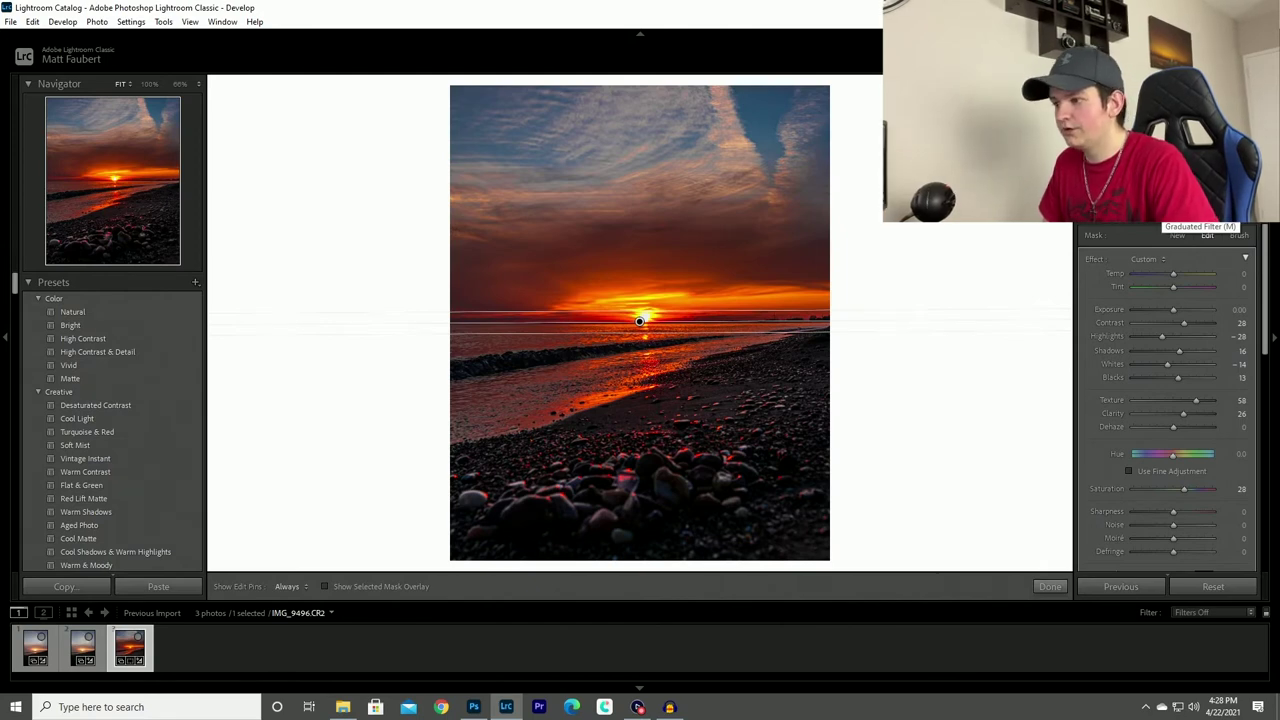
# Step: Close the graduated filter and check the foreground rocks' detail at 1:1
pyautogui.press('m')
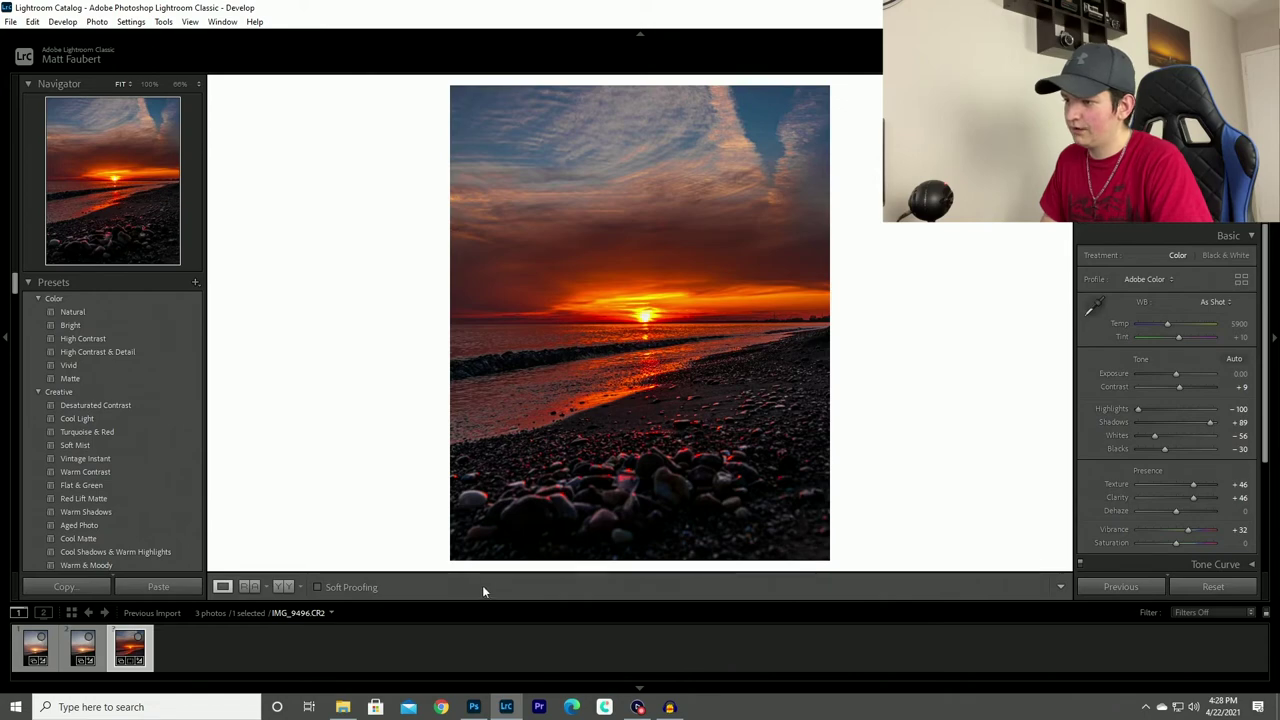
pyautogui.click(678, 491)
pyautogui.moveTo(677, 491); pyautogui.dragTo(830, 298)
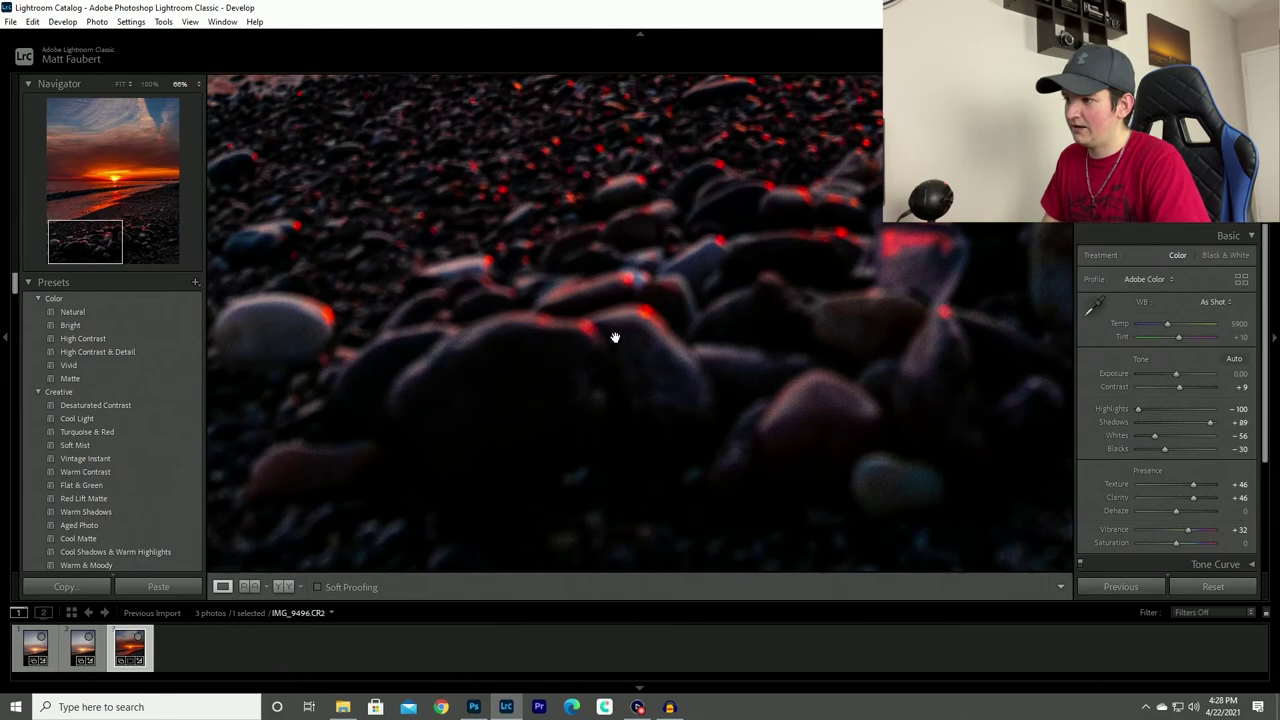
pyautogui.click(705, 333)
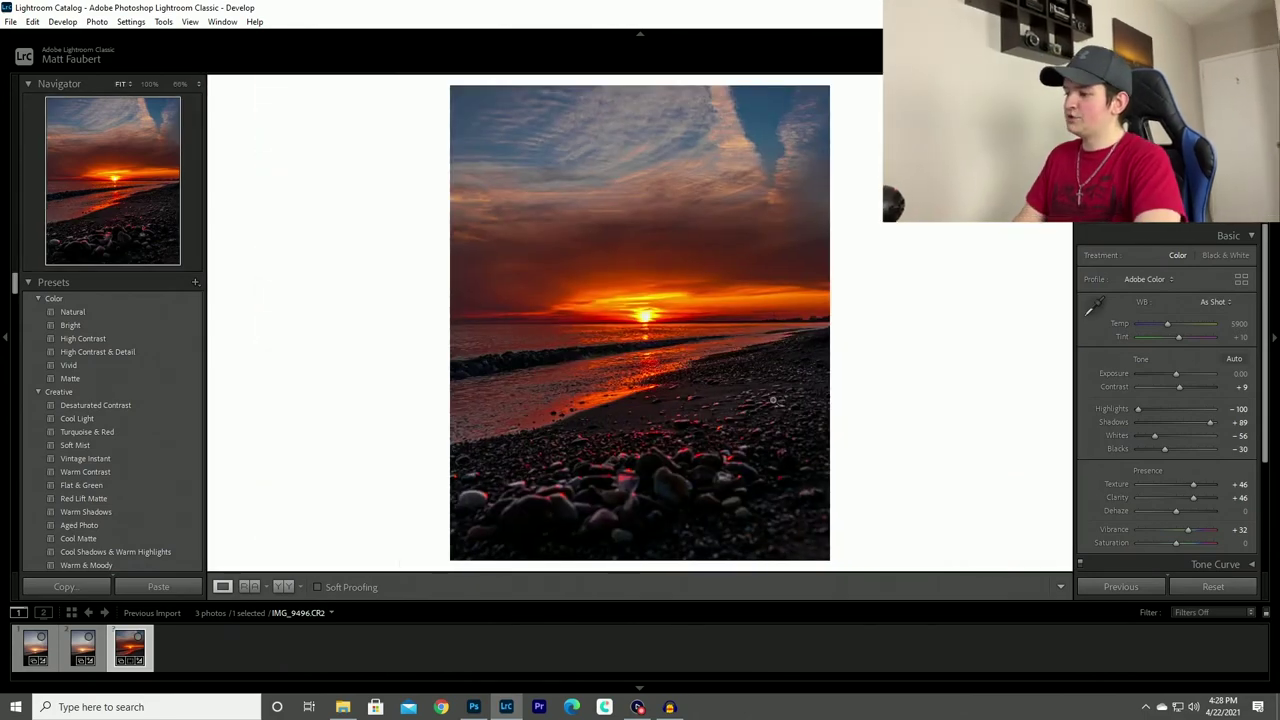
# Step: Compare with the unedited IMG_9494, then select all three sunset shots
pyautogui.click(32, 647)
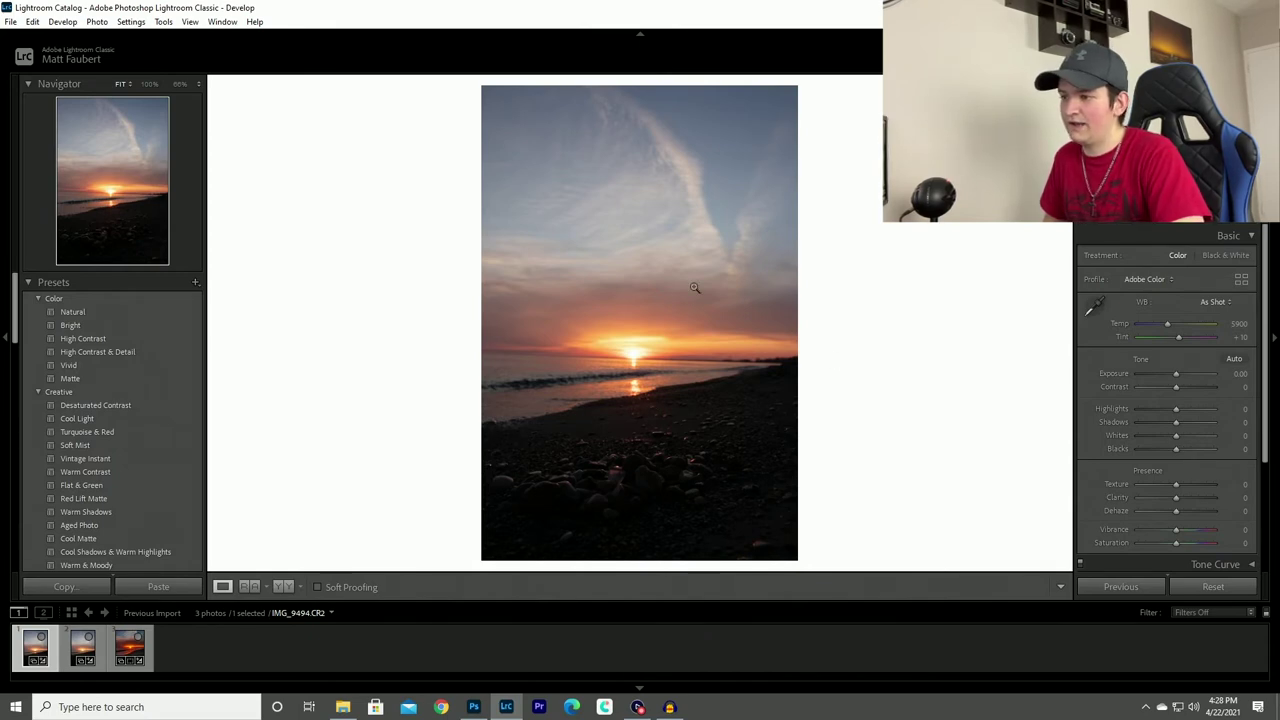
pyautogui.click(118, 645)
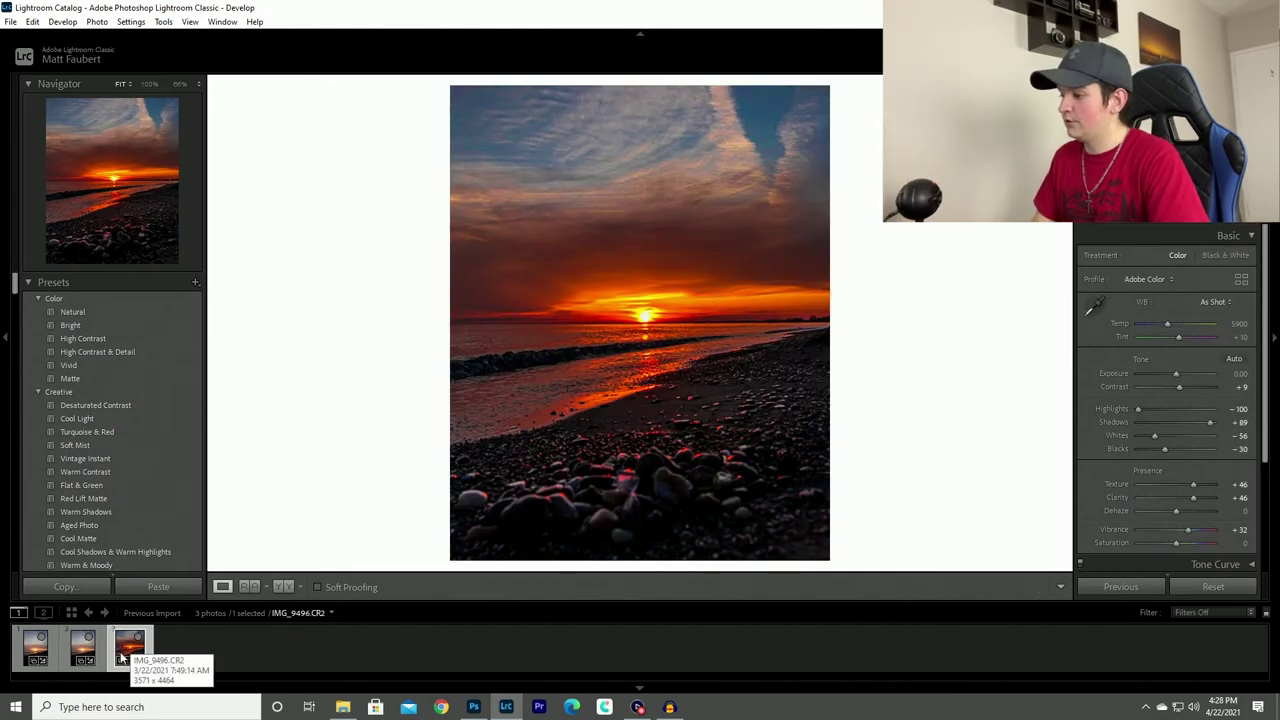
pyautogui.keyDown('shift'); pyautogui.click(33, 651); pyautogui.keyUp('shift')
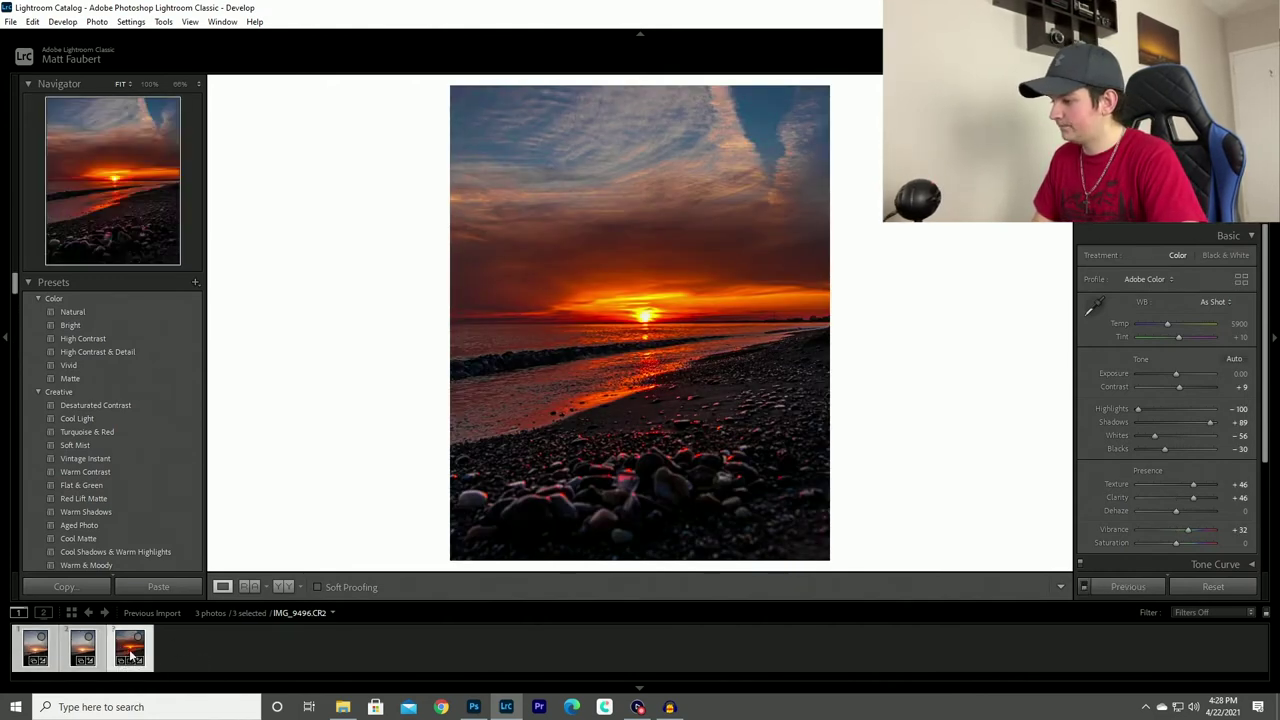
# Step: Synchronize the edited shot's develop settings across all three selected sunset shots
pyautogui.rightClick(123, 653)
pyautogui.moveTo(192, 501)
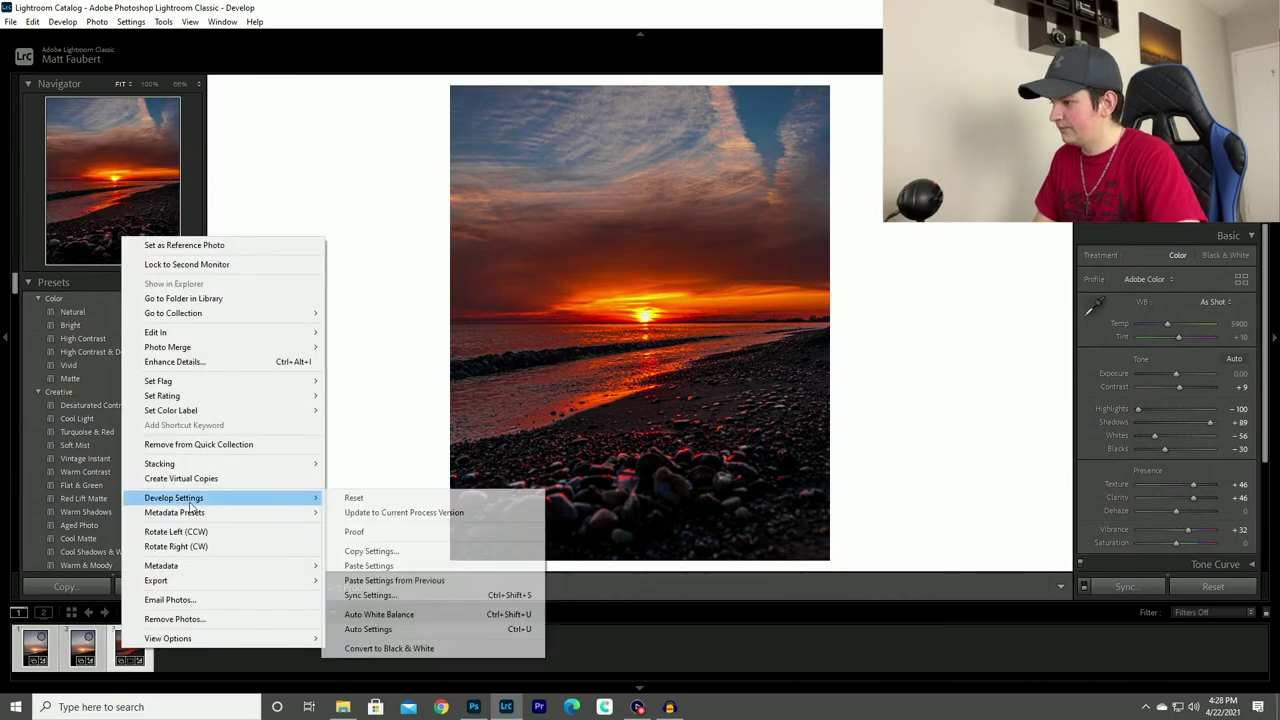
pyautogui.click(465, 595)
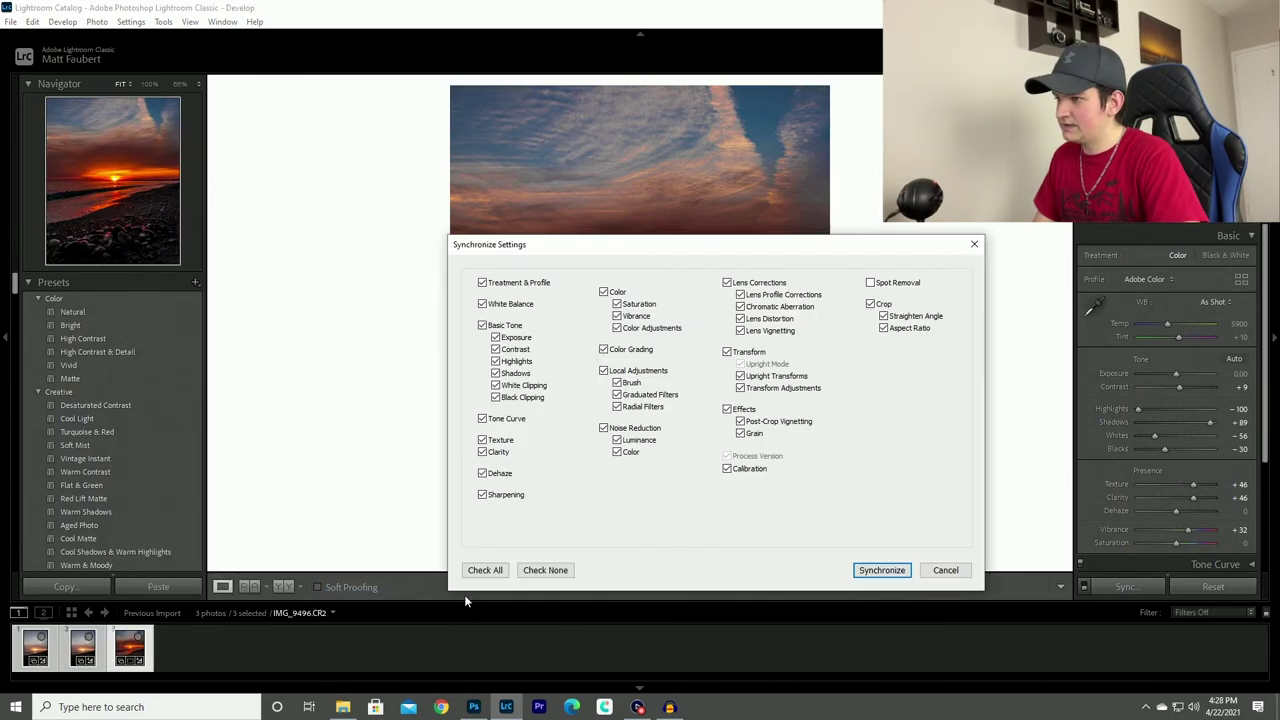
pyautogui.click(894, 571)
# Step: Select IMG_9494 alone and zoom in on its lower-left rocks to inspect the synced edit
pyautogui.click(35, 650)
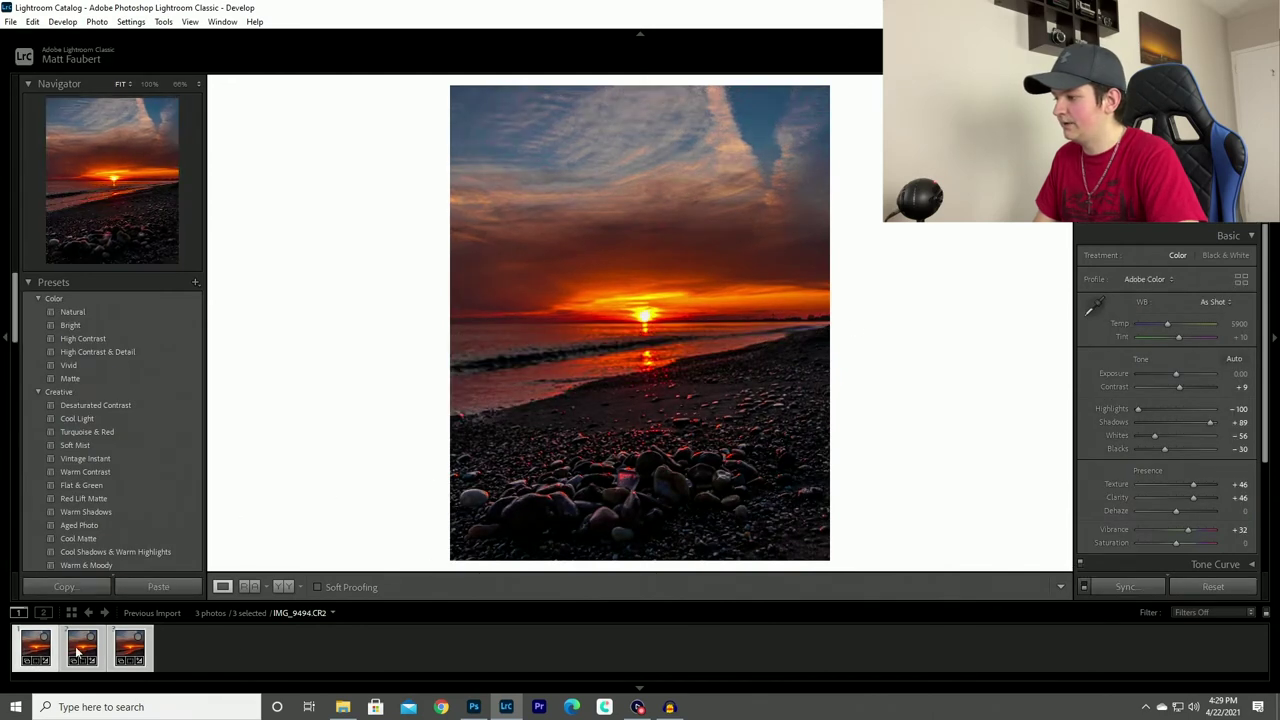
pyautogui.click(194, 651)
pyautogui.click(57, 651)
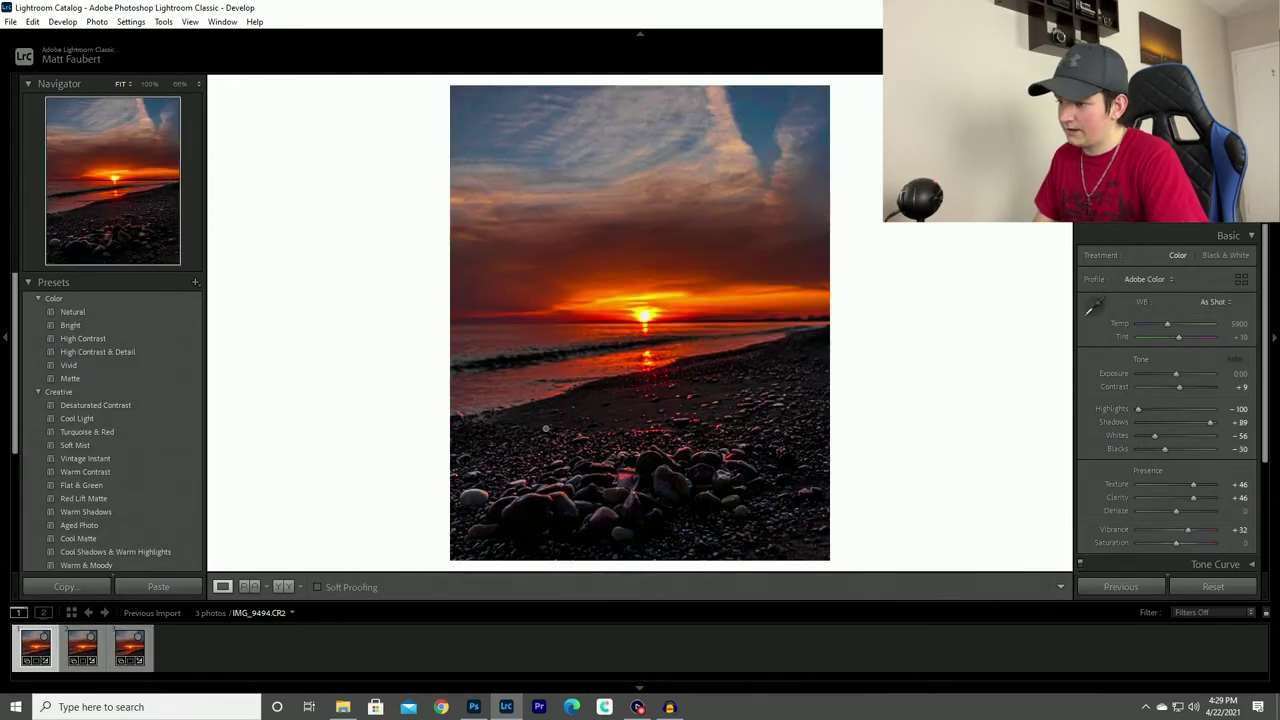
pyautogui.click(648, 489)
pyautogui.moveTo(648, 489); pyautogui.dragTo(609, 357)
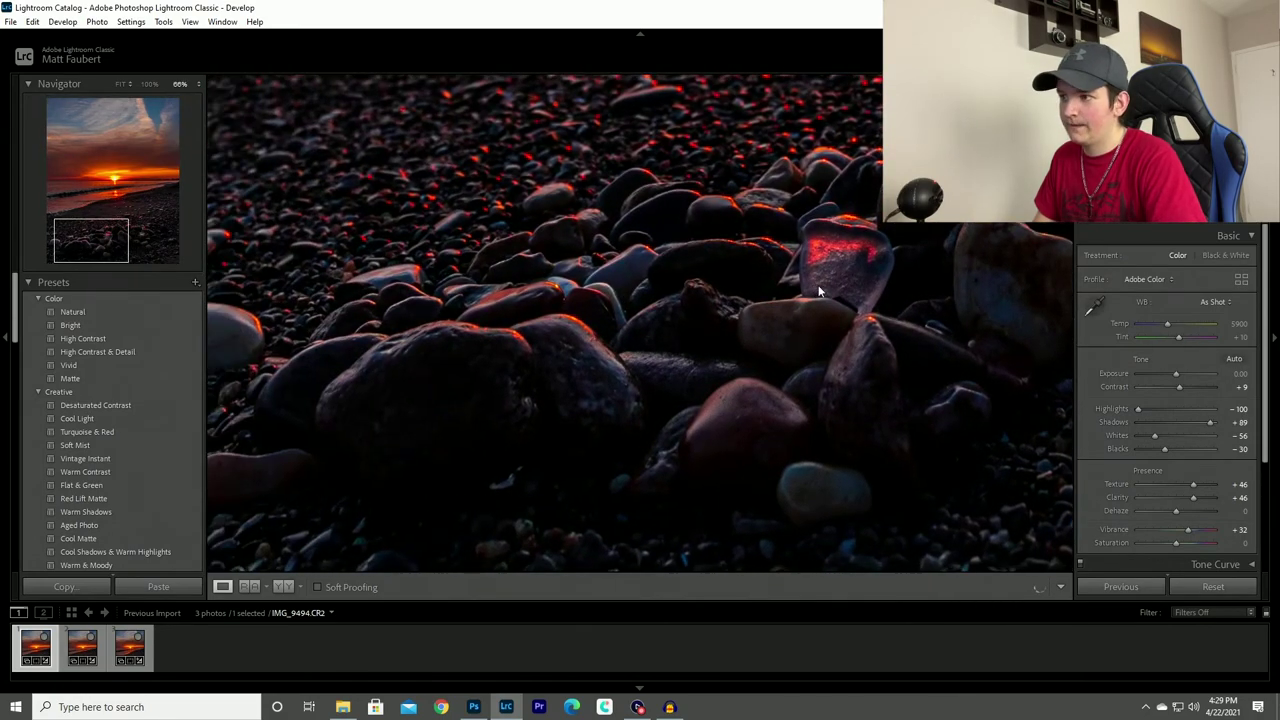
pyautogui.click(751, 346)
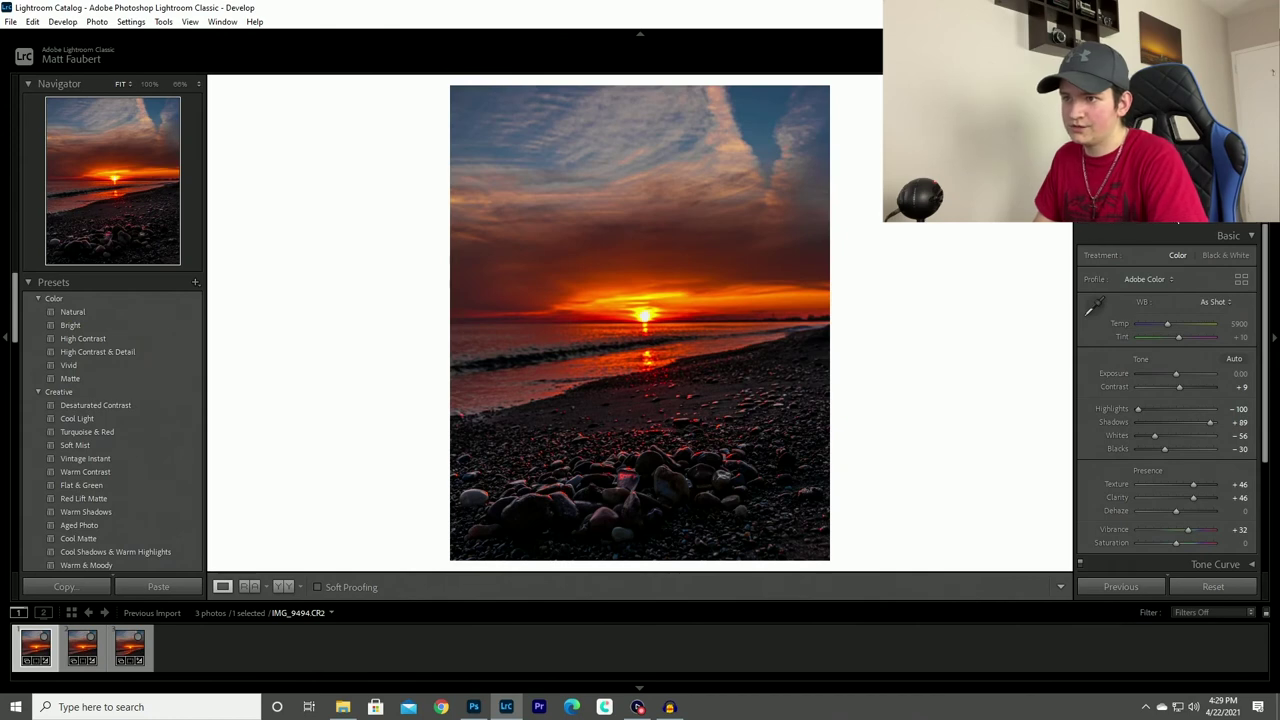
# Step: Lay a graduated filter over the beach below the shoreline and show its red mask overlay
pyautogui.press('m')
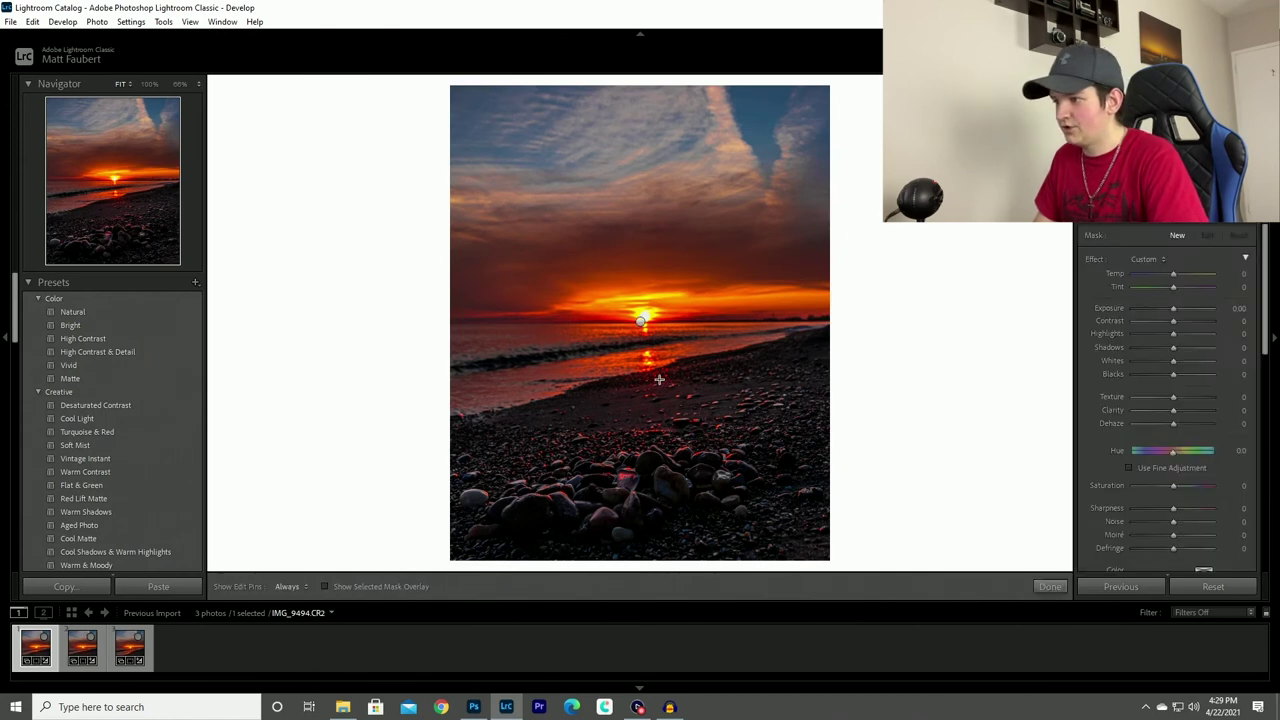
pyautogui.moveTo(659, 379); pyautogui.dragTo(655, 365)
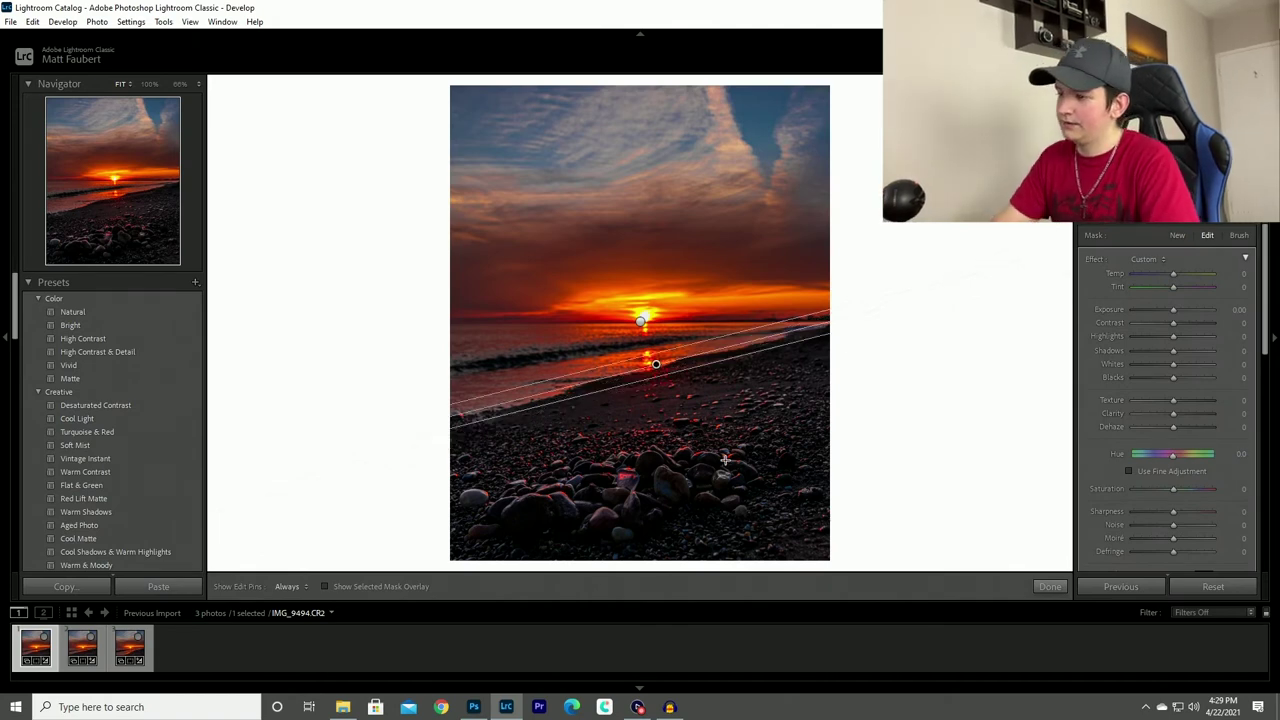
pyautogui.press('o')
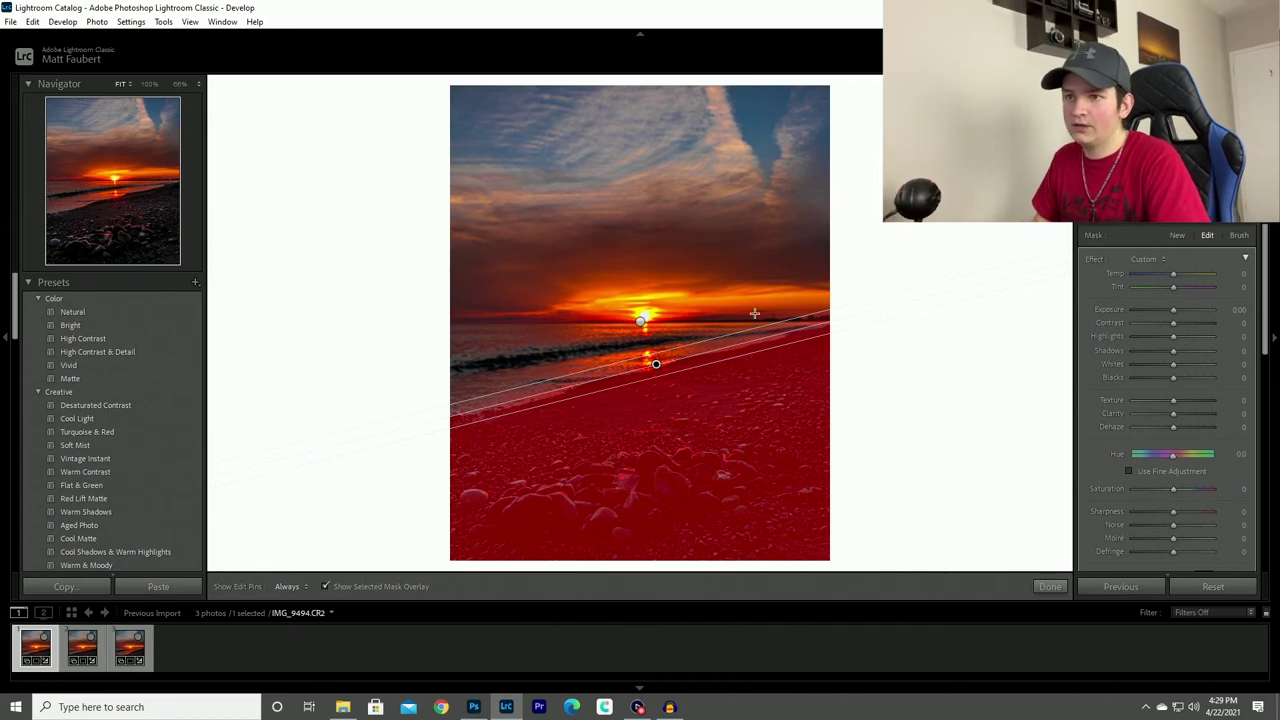
# Step: Erase the gradient mask along the waterline with the brush eraser
pyautogui.click(1240, 236)
pyautogui.scroll(-3, 1222, 291)
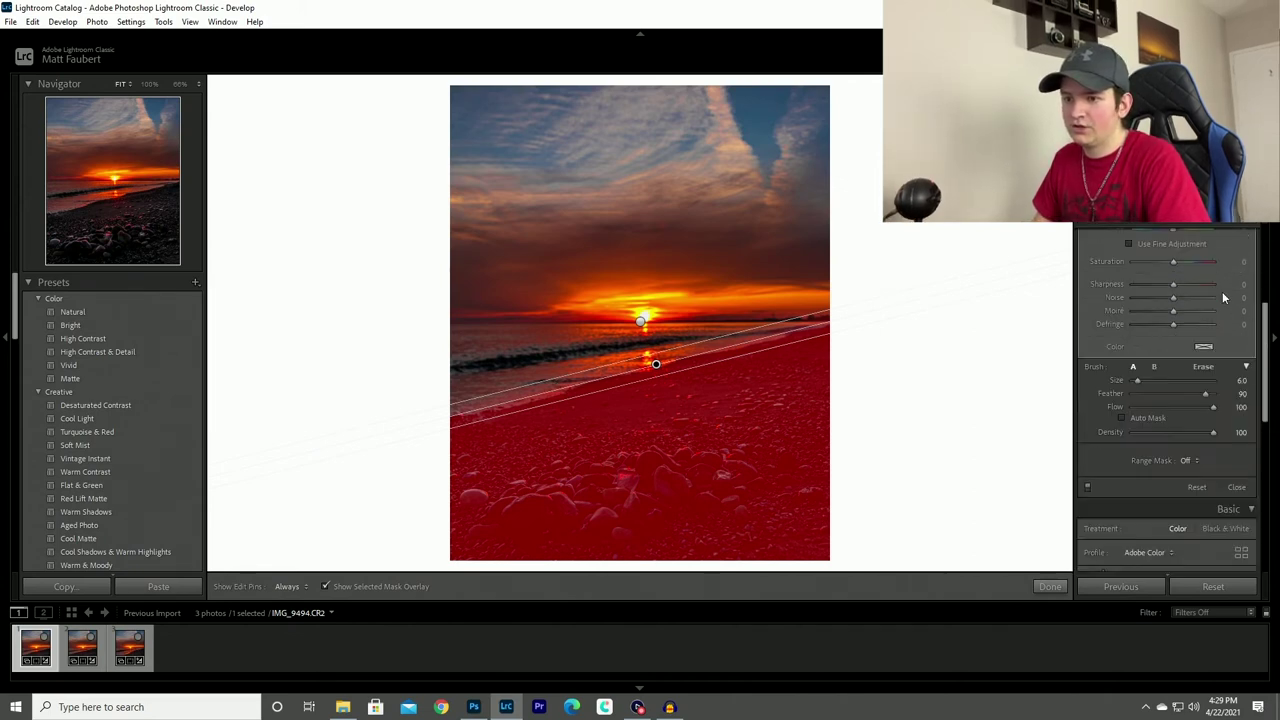
pyautogui.click(1202, 368)
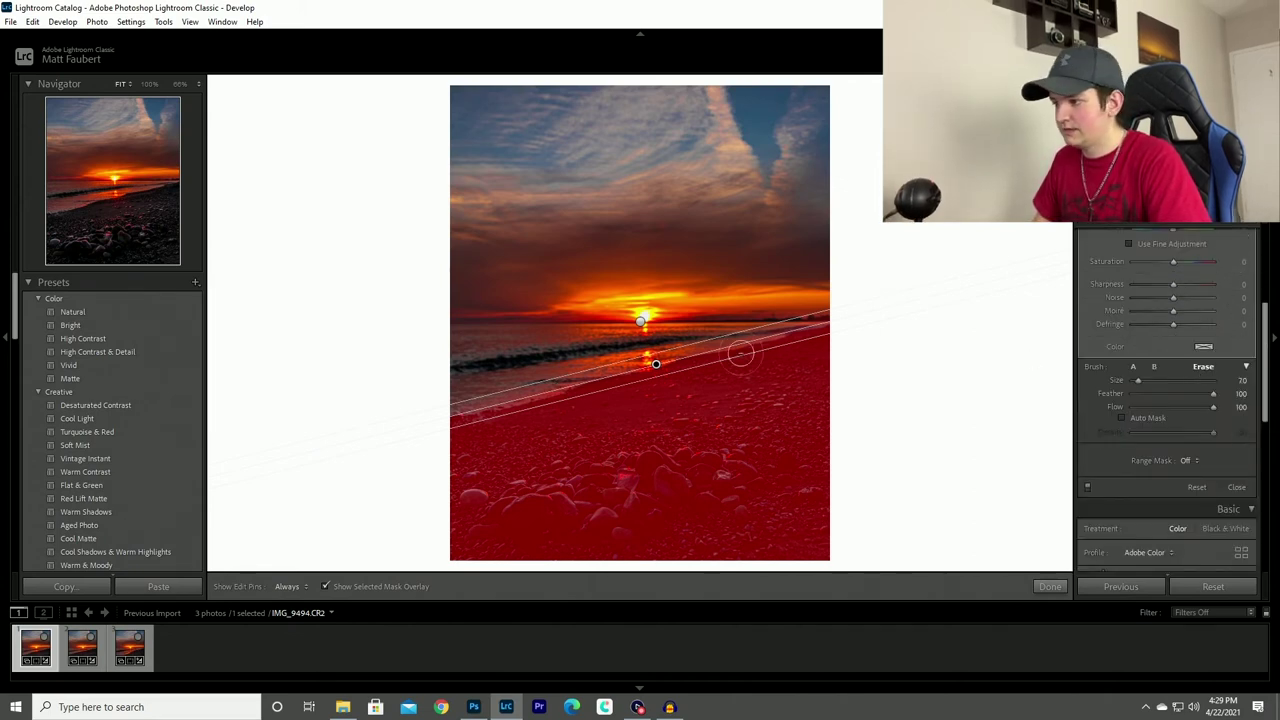
pyautogui.press('h')
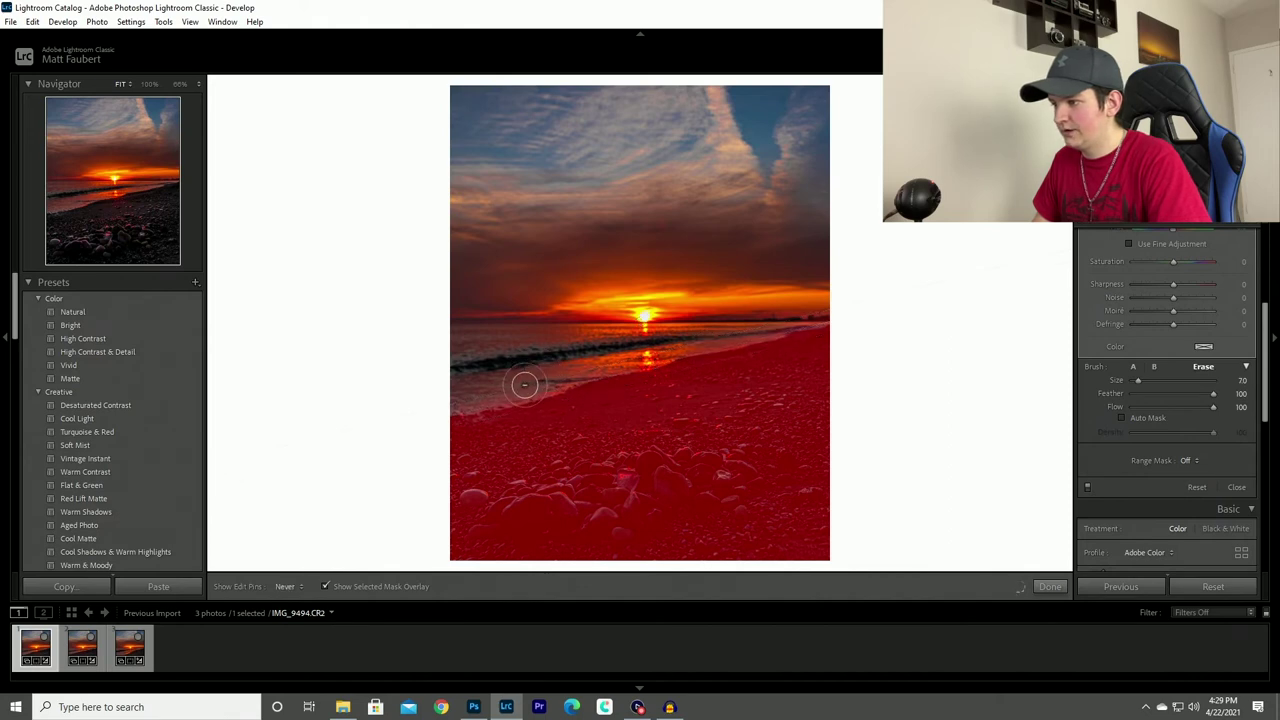
pyautogui.moveTo(452, 393)
pyautogui.mouseDown()
pyautogui.moveTo(566, 374)
pyautogui.moveTo(649, 338)
pyautogui.moveTo(815, 314)
pyautogui.moveTo(643, 343)
pyautogui.moveTo(452, 400)
pyautogui.mouseUp()
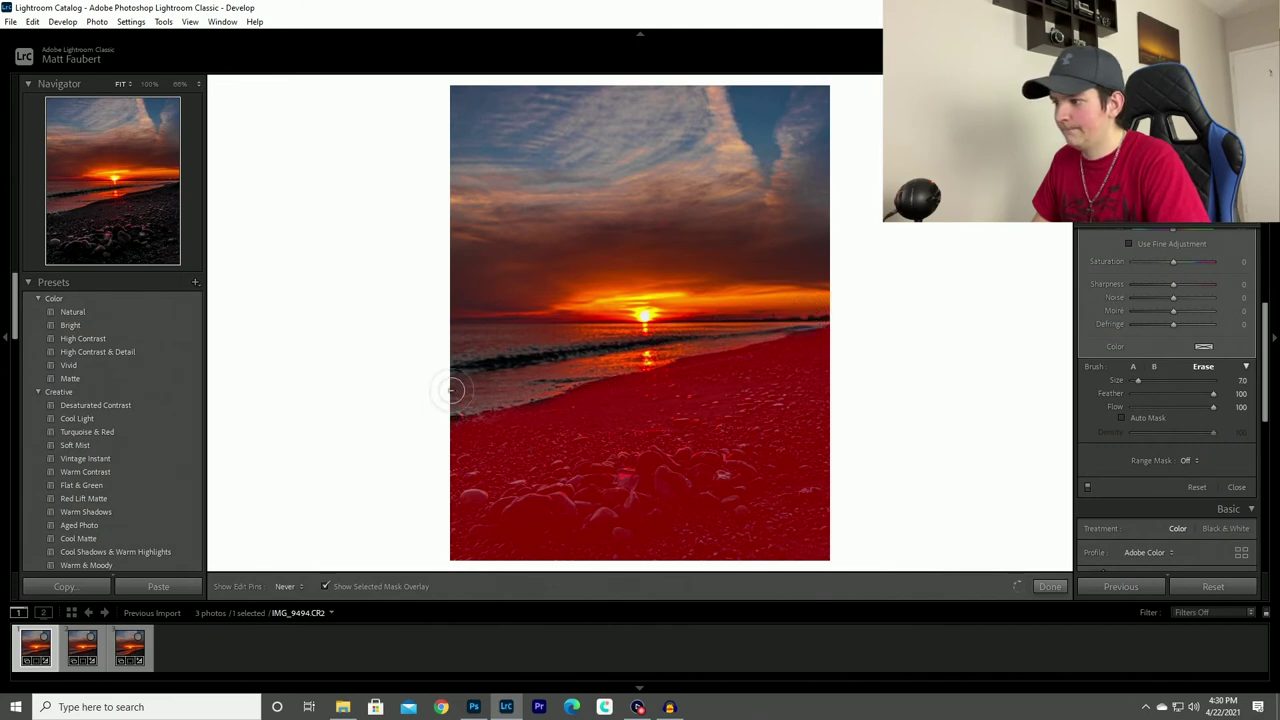
pyautogui.press('h')
pyautogui.scroll(4, 1156, 307)
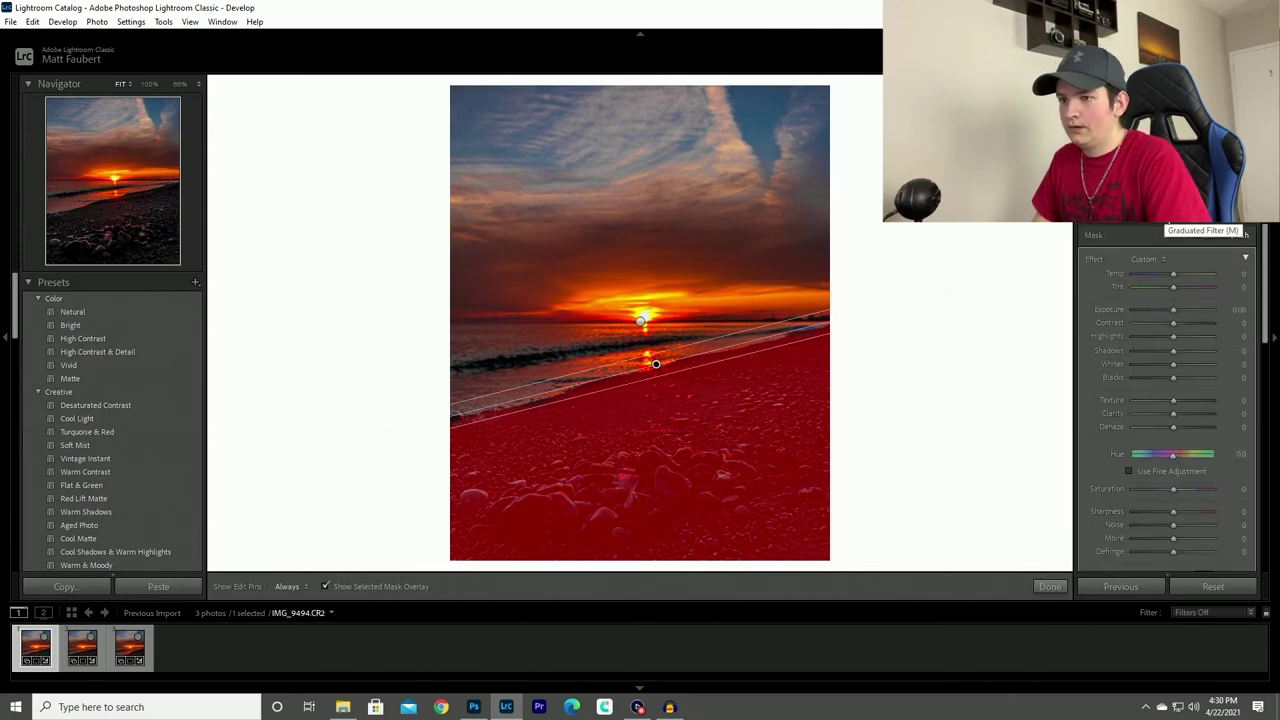
# Step: Set the mask to Highlights 41, Shadows 46, Texture 39, Clarity 21, Contrast 31, Saturation 43, adjusting Whites
pyautogui.press('o')
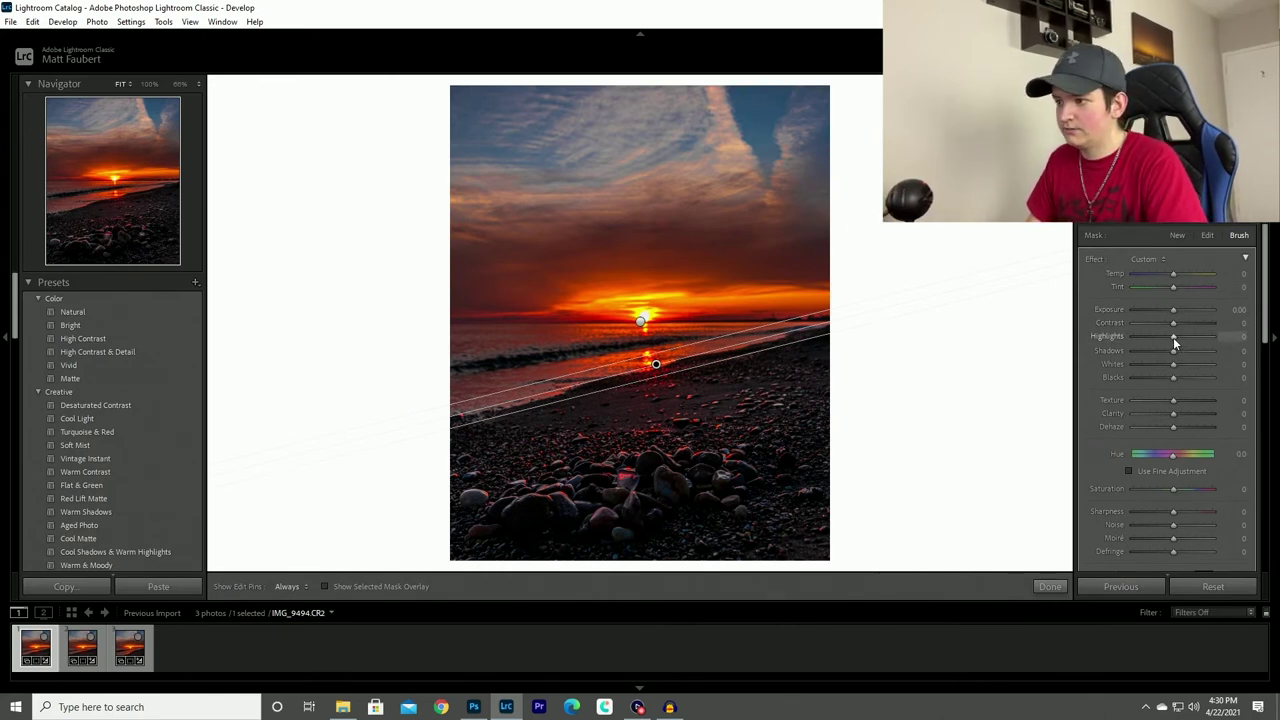
pyautogui.moveTo(1173, 337); pyautogui.dragTo(1193, 349)
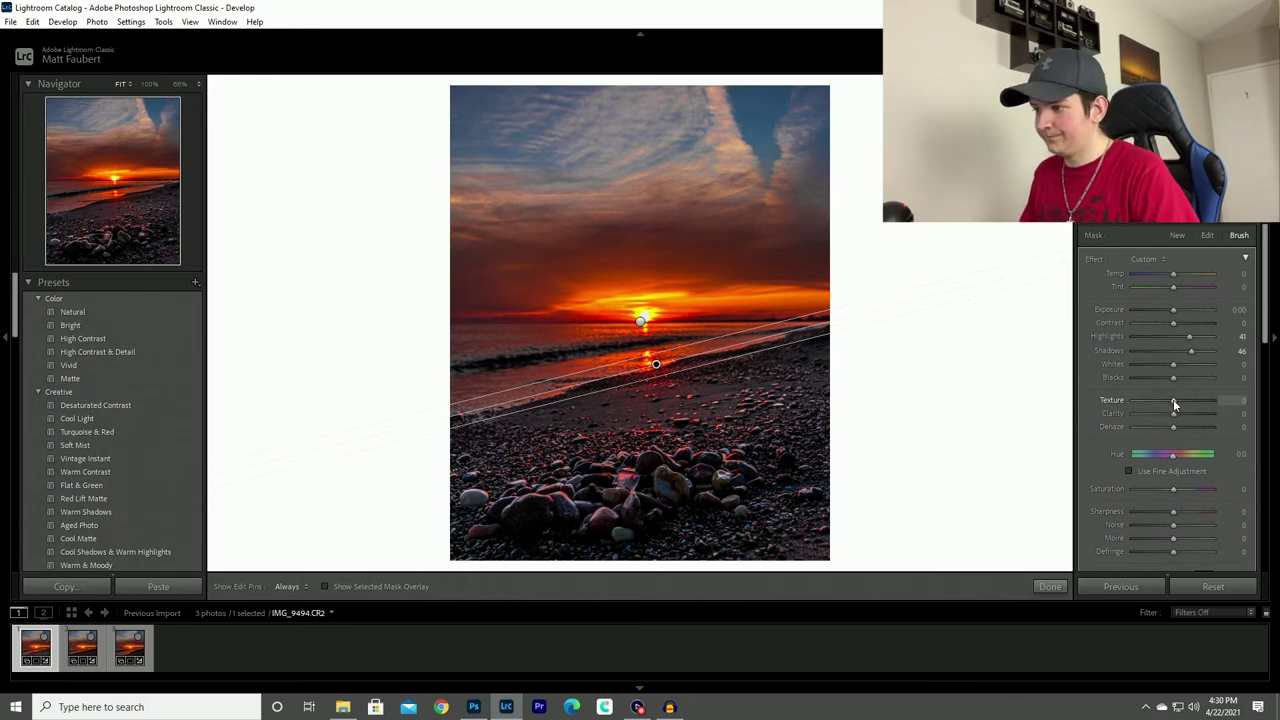
pyautogui.moveTo(1173, 401); pyautogui.dragTo(1188, 403)
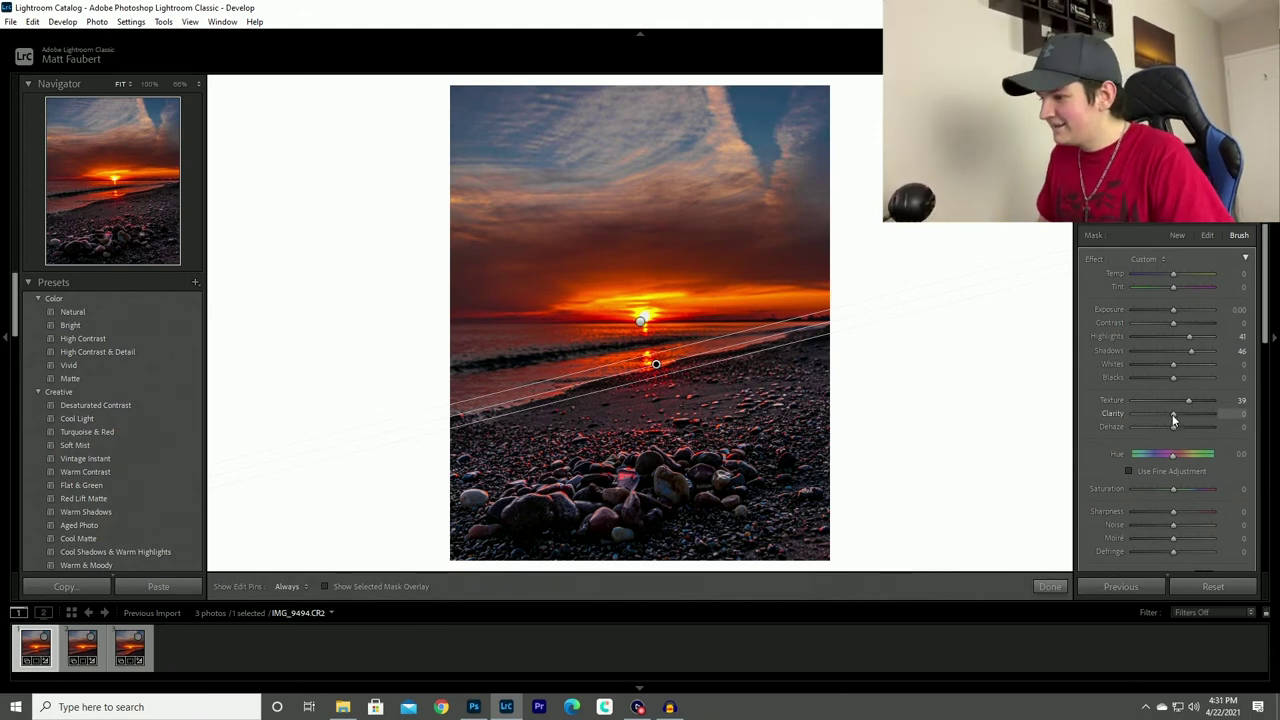
pyautogui.moveTo(1173, 414); pyautogui.dragTo(1180, 416)
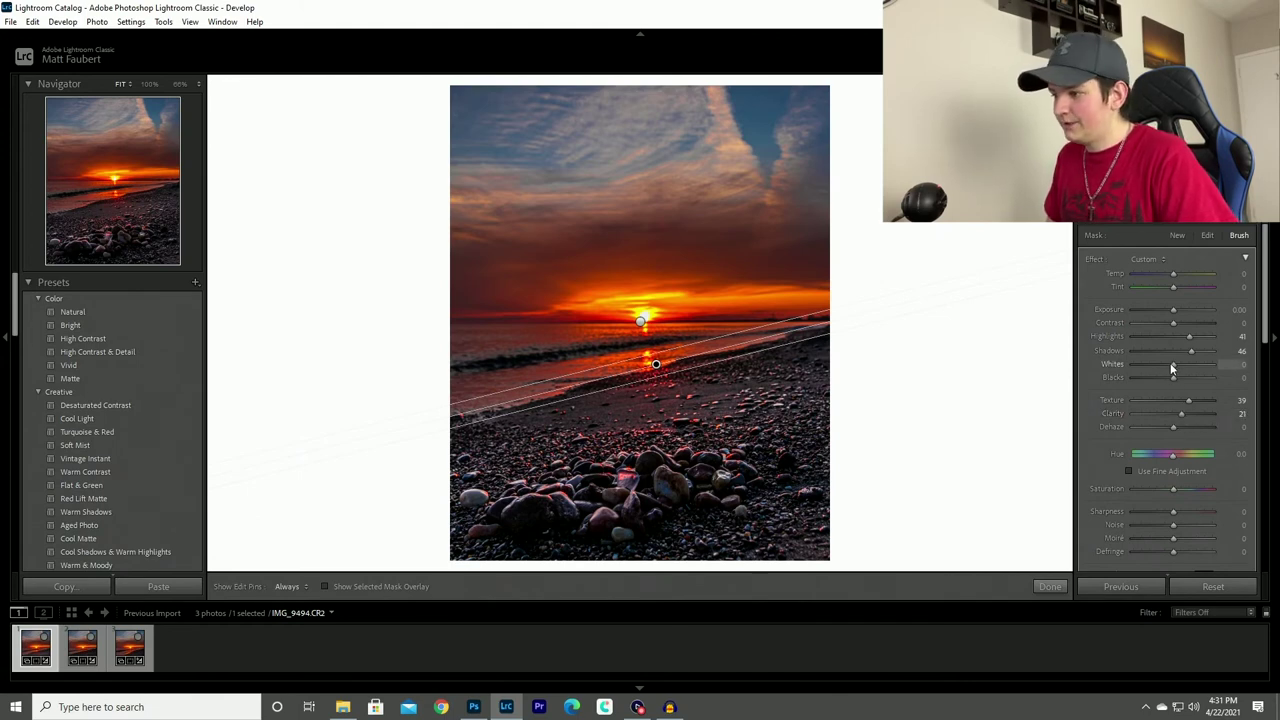
pyautogui.moveTo(1171, 362)
pyautogui.mouseDown()
pyautogui.moveTo(1166, 377)
pyautogui.moveTo(1202, 377)
pyautogui.moveTo(1179, 378)
pyautogui.mouseUp()
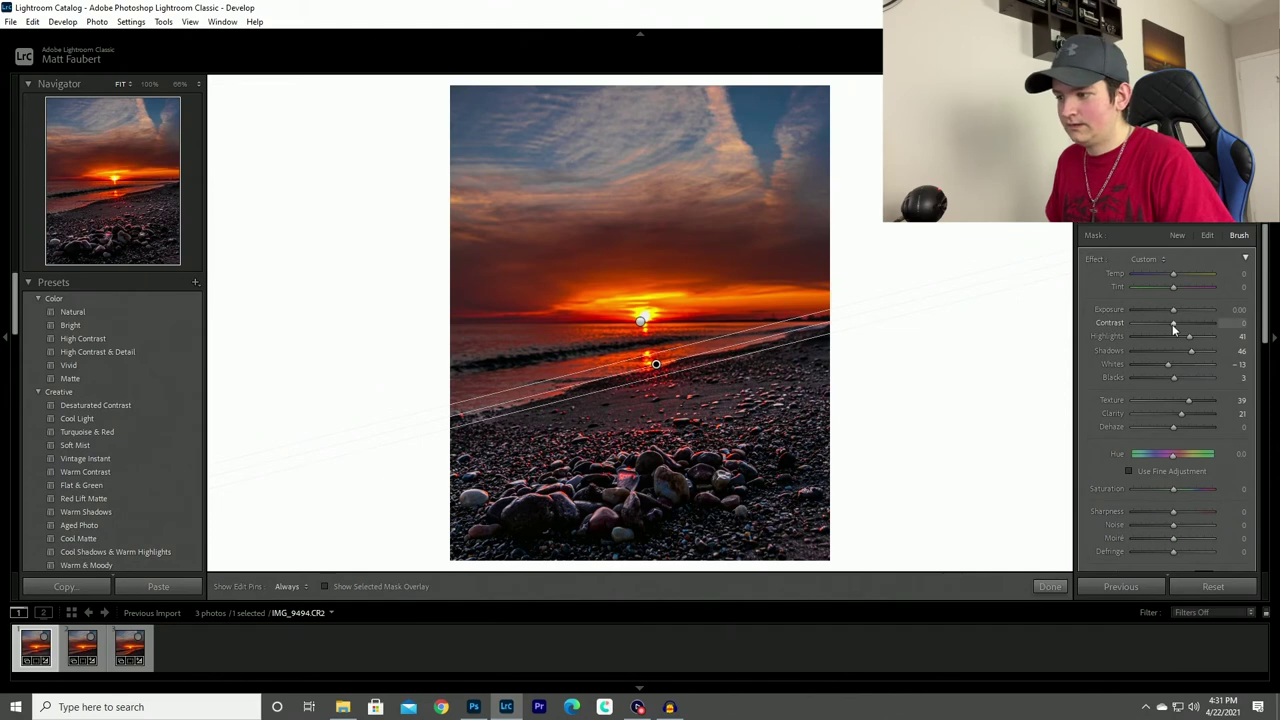
pyautogui.moveTo(1172, 324); pyautogui.dragTo(1184, 326)
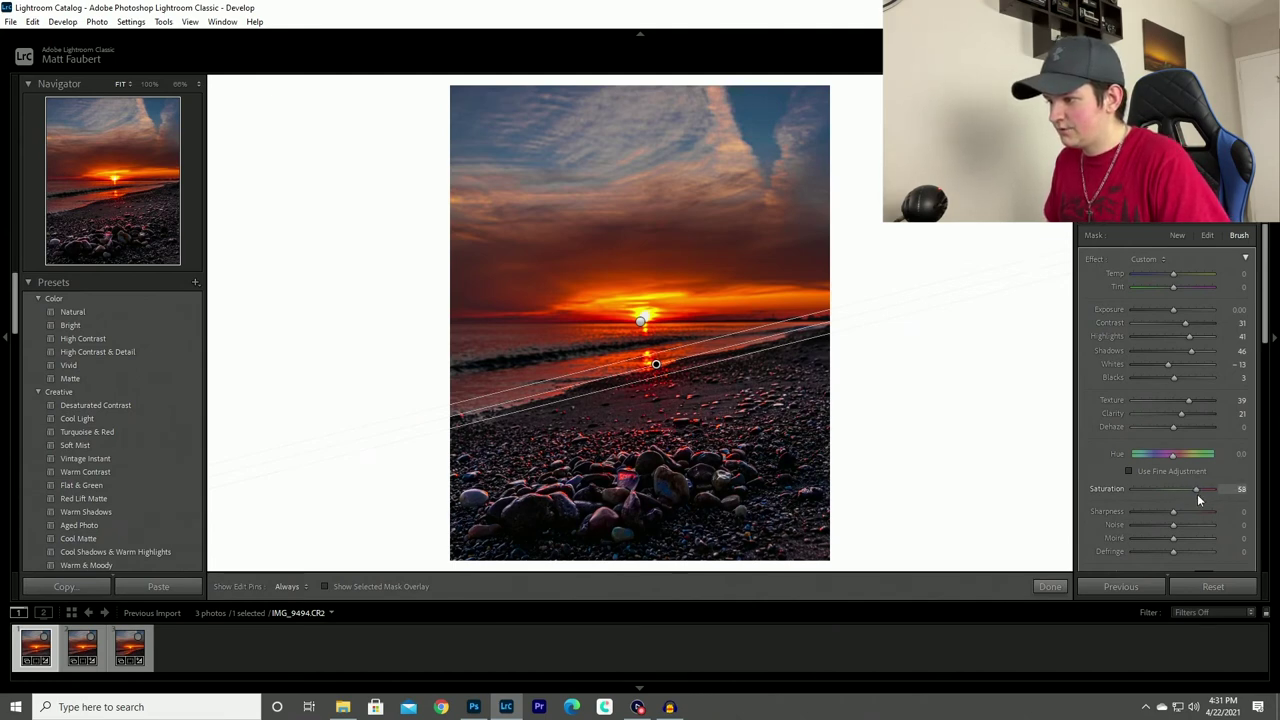
pyautogui.moveTo(1197, 494); pyautogui.dragTo(1191, 498)
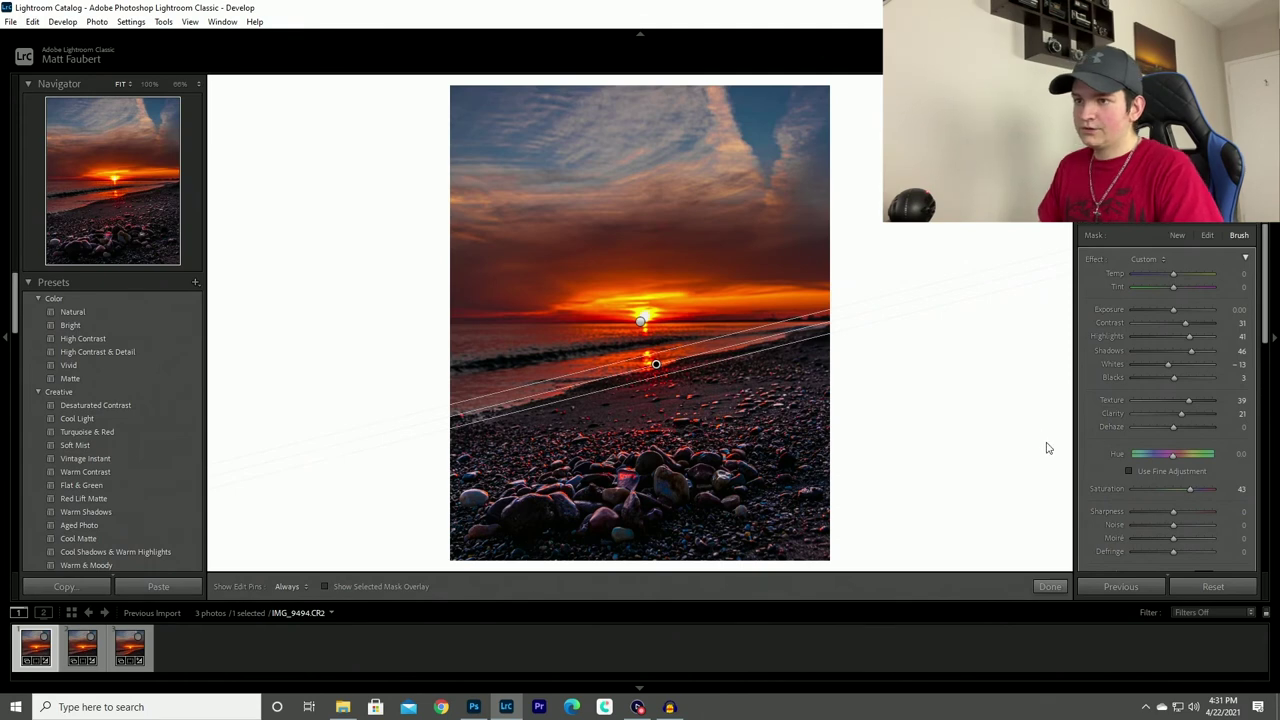
# Step: Close the mask and sync IMG_9494's settings, including the foreground mask, to all three shots
pyautogui.click(1155, 210)
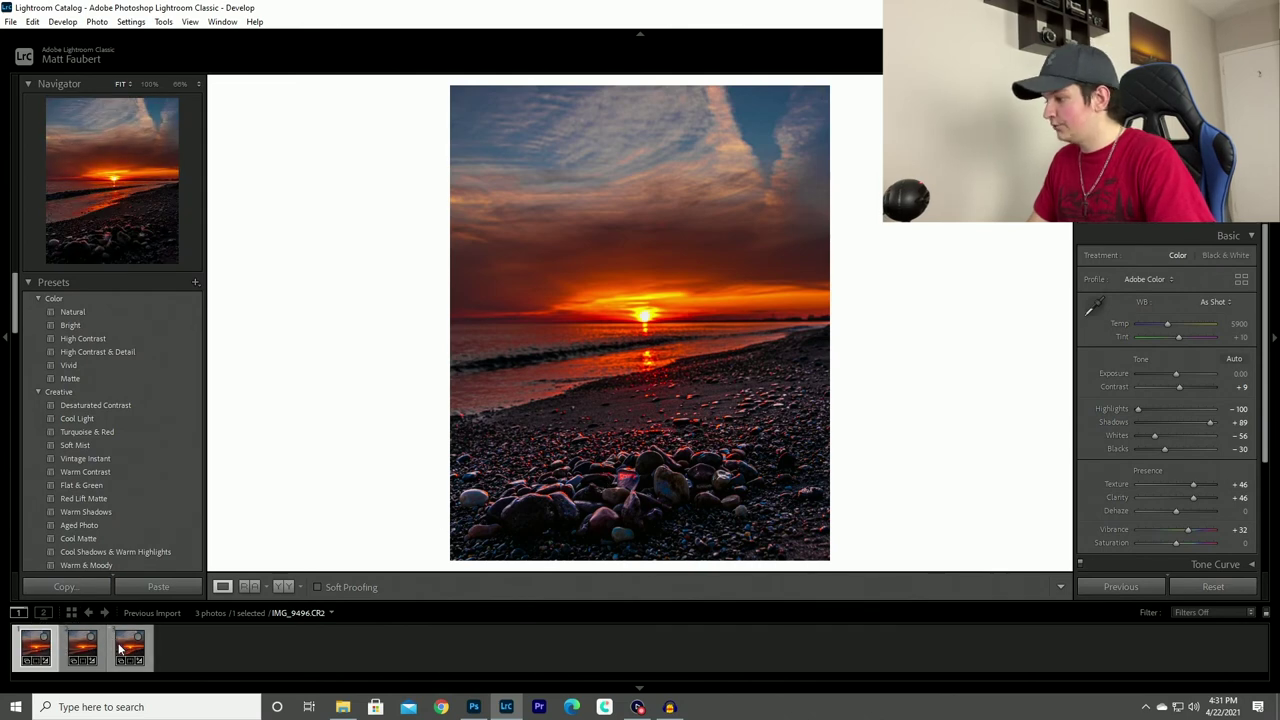
pyautogui.keyDown('shift'); pyautogui.click(30, 648); pyautogui.keyUp('shift')
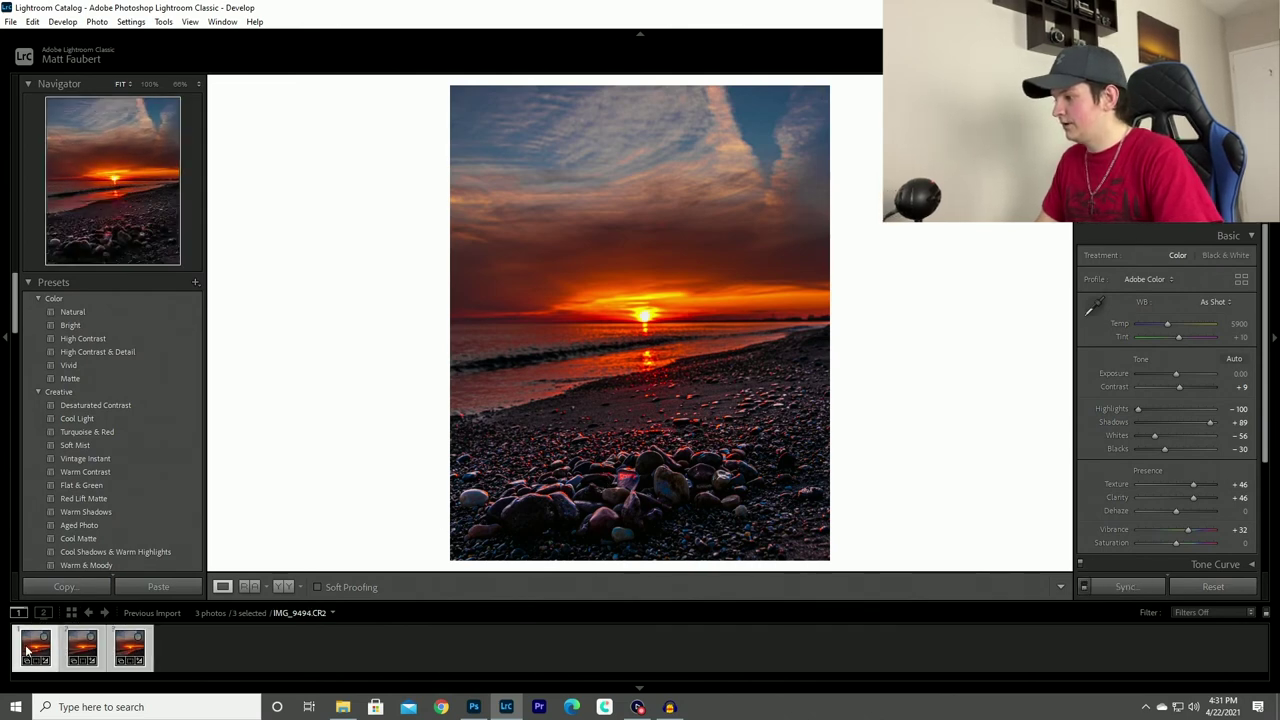
pyautogui.rightClick(122, 652)
pyautogui.moveTo(187, 500)
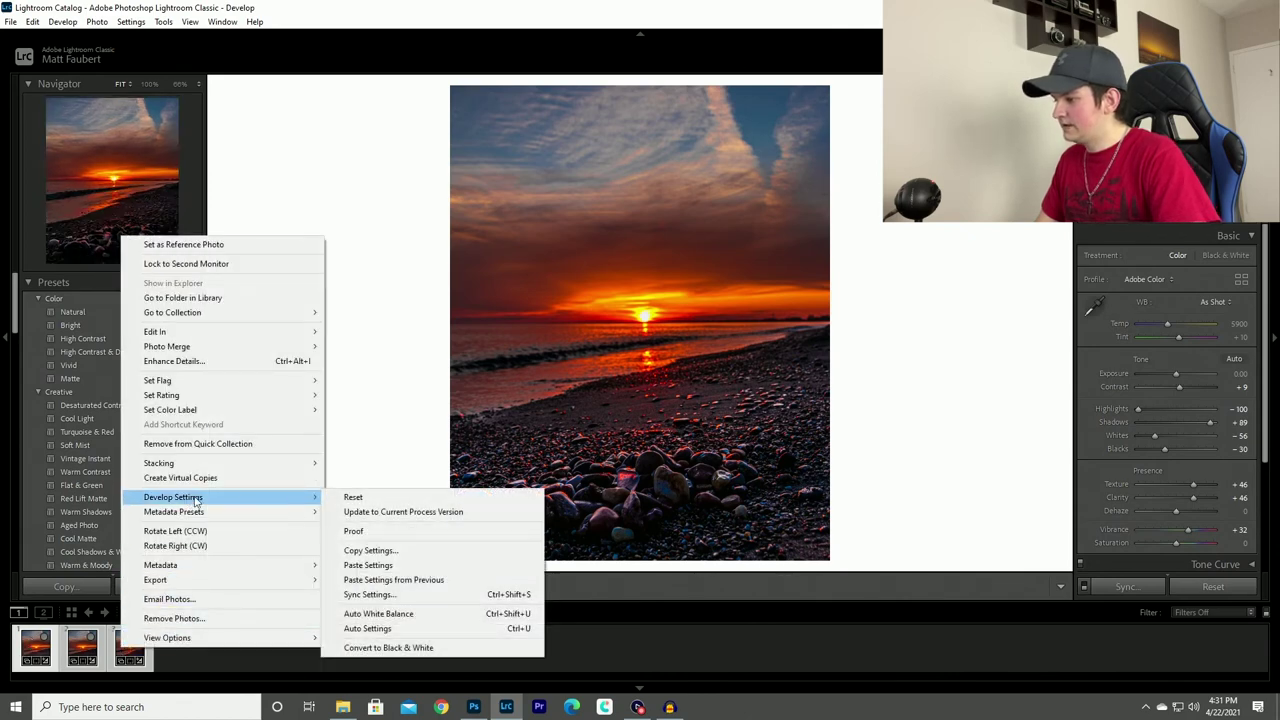
pyautogui.click(370, 595)
pyautogui.click(878, 574)
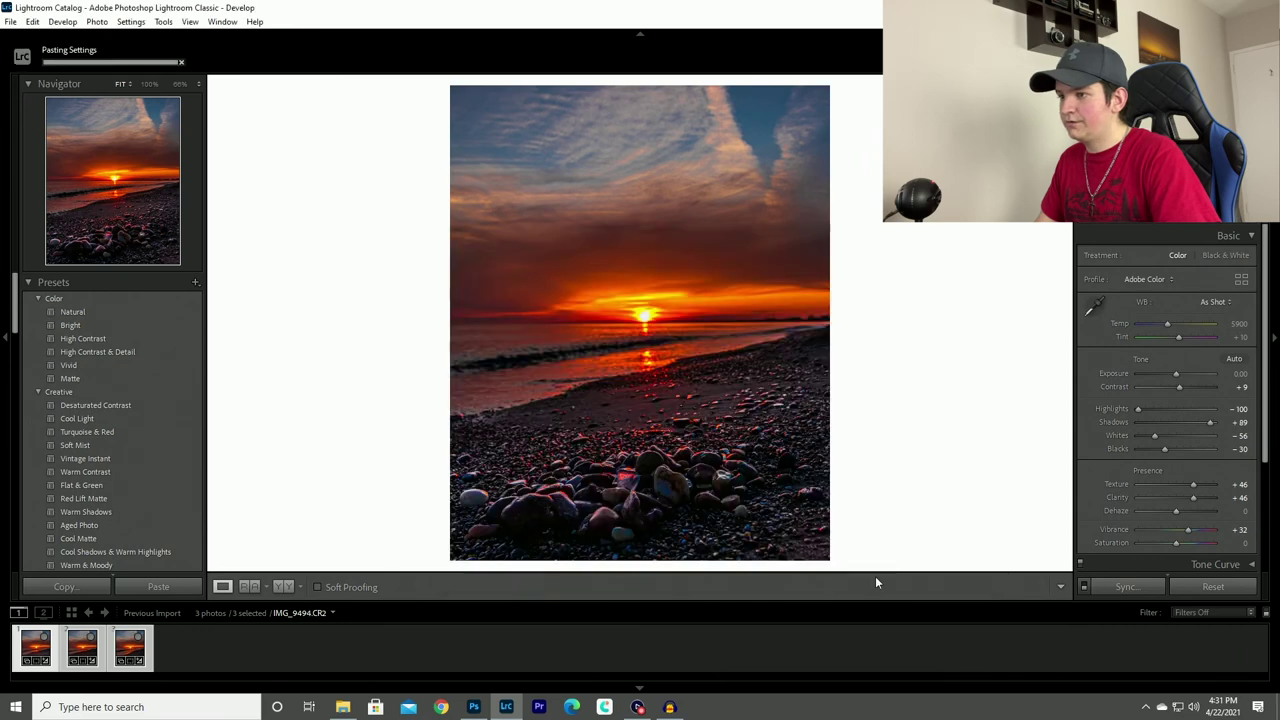
# Step: View IMG_9495, IMG_9496, then IMG_9494 in turn to compare the synced edits
pyautogui.click(100, 640)
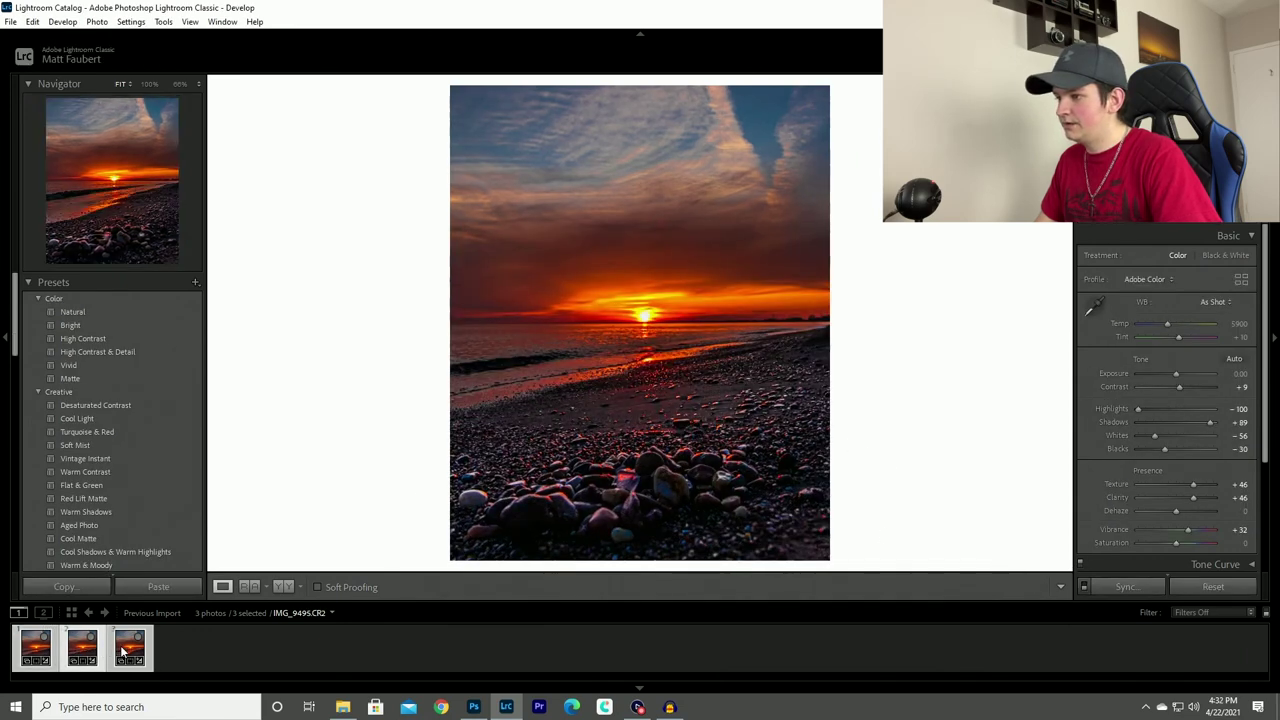
pyautogui.click(122, 652)
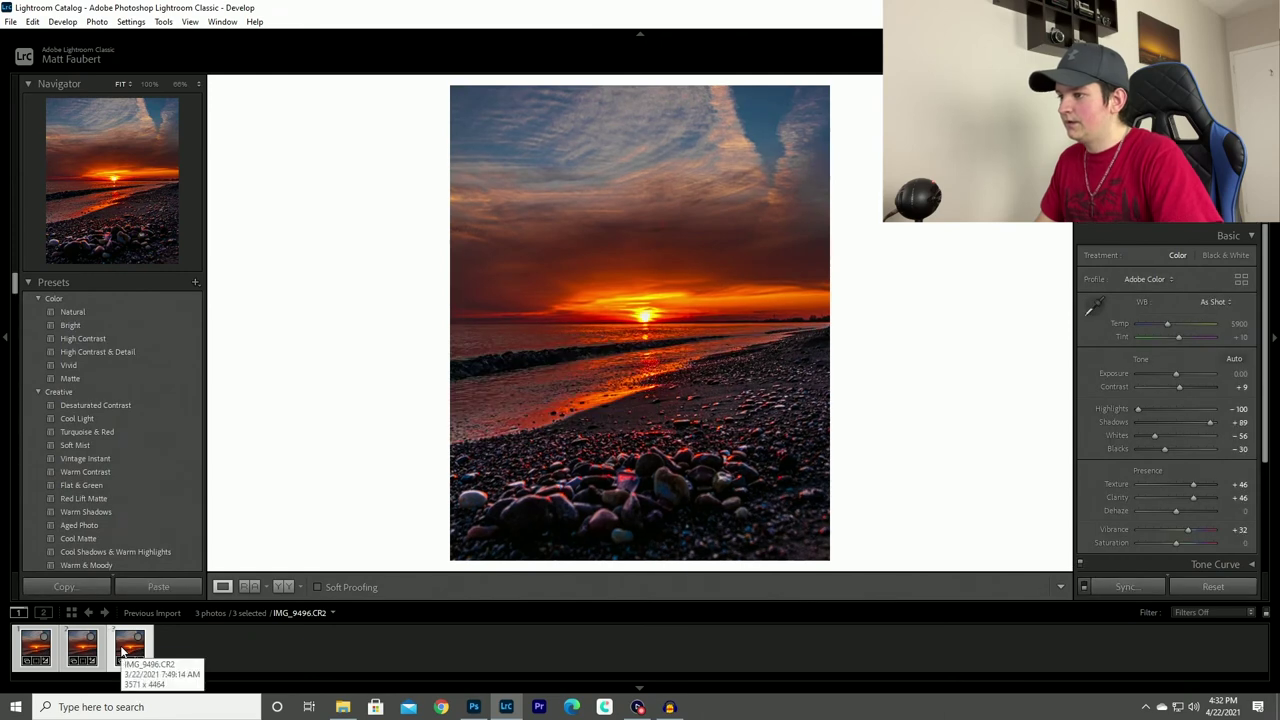
pyautogui.click(89, 648)
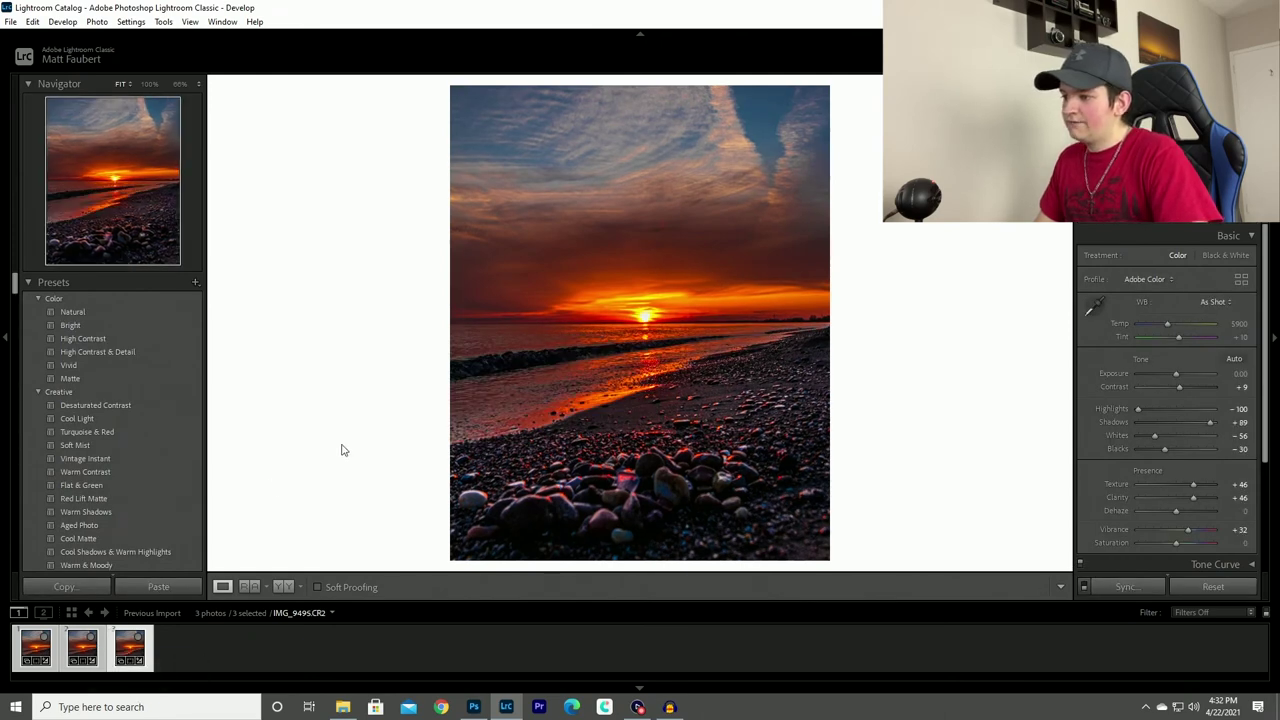
pyautogui.click(20, 648)
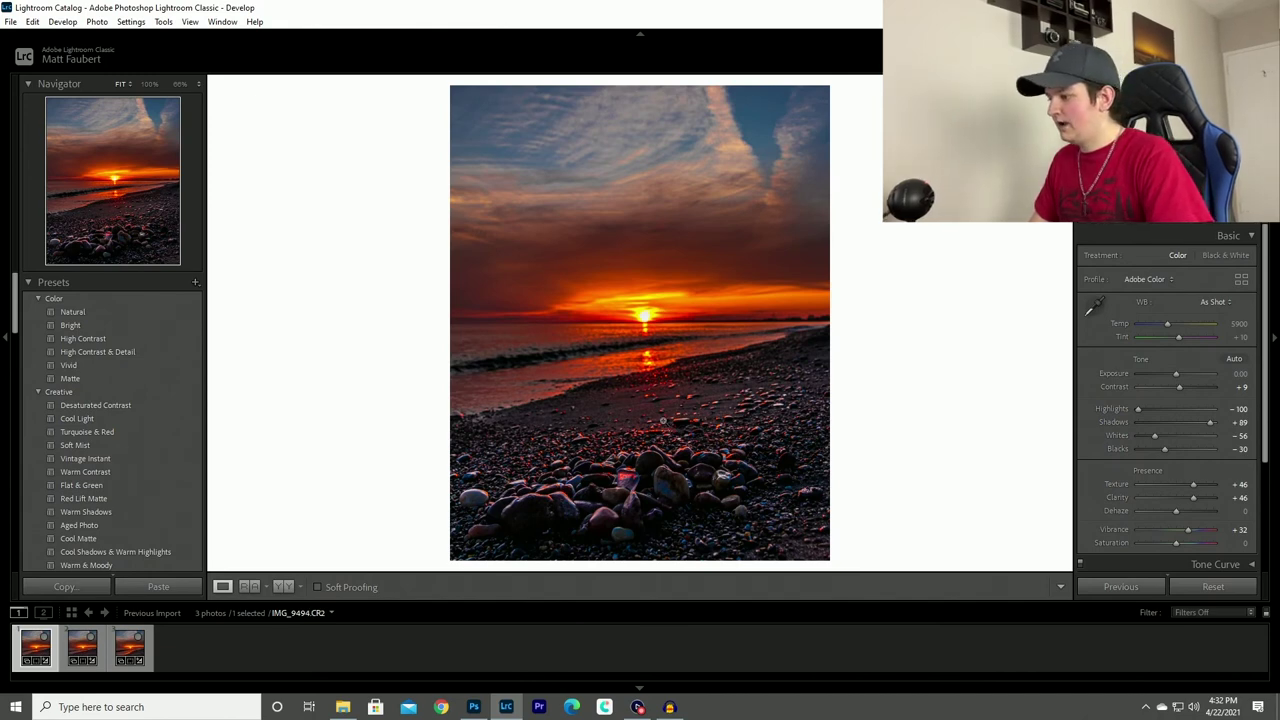
# Step: Open IMG_9494, IMG_9495 and IMG_9496 as layers of one Photoshop document
pyautogui.keyDown('shift'); pyautogui.click(118, 654); pyautogui.keyUp('shift')
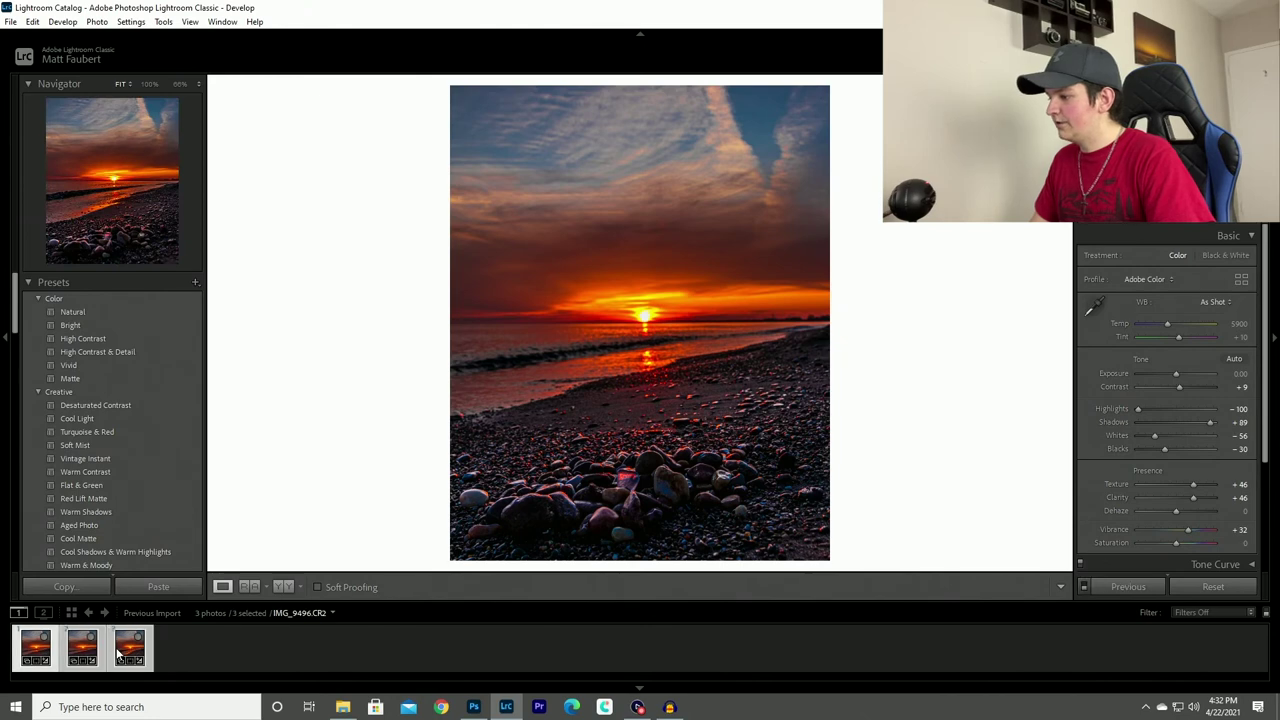
pyautogui.rightClick(118, 654)
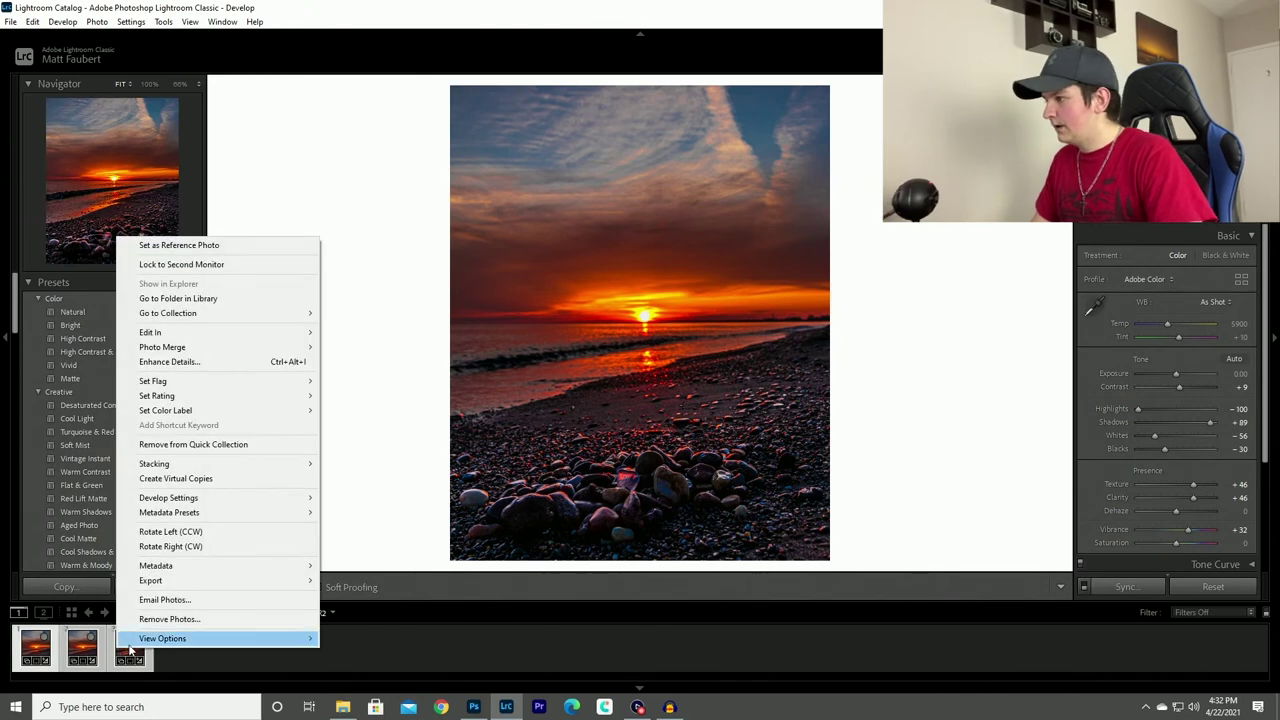
pyautogui.moveTo(162, 334)
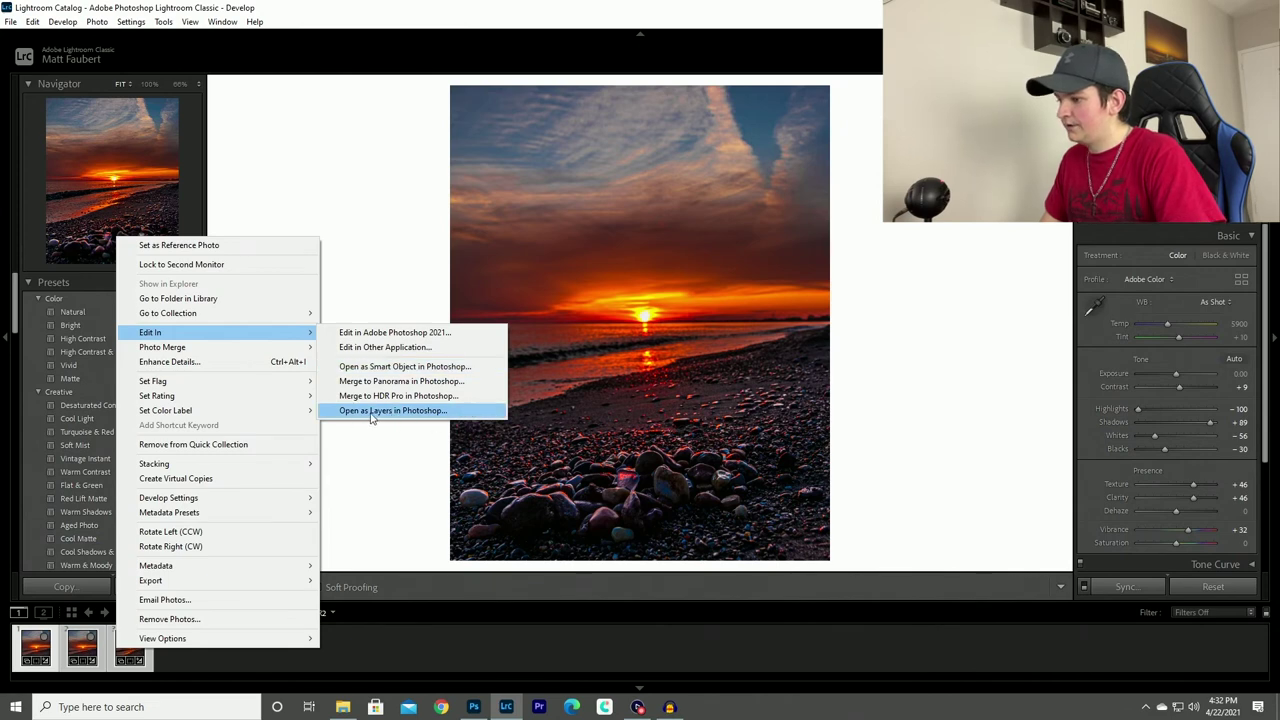
pyautogui.click(370, 411)
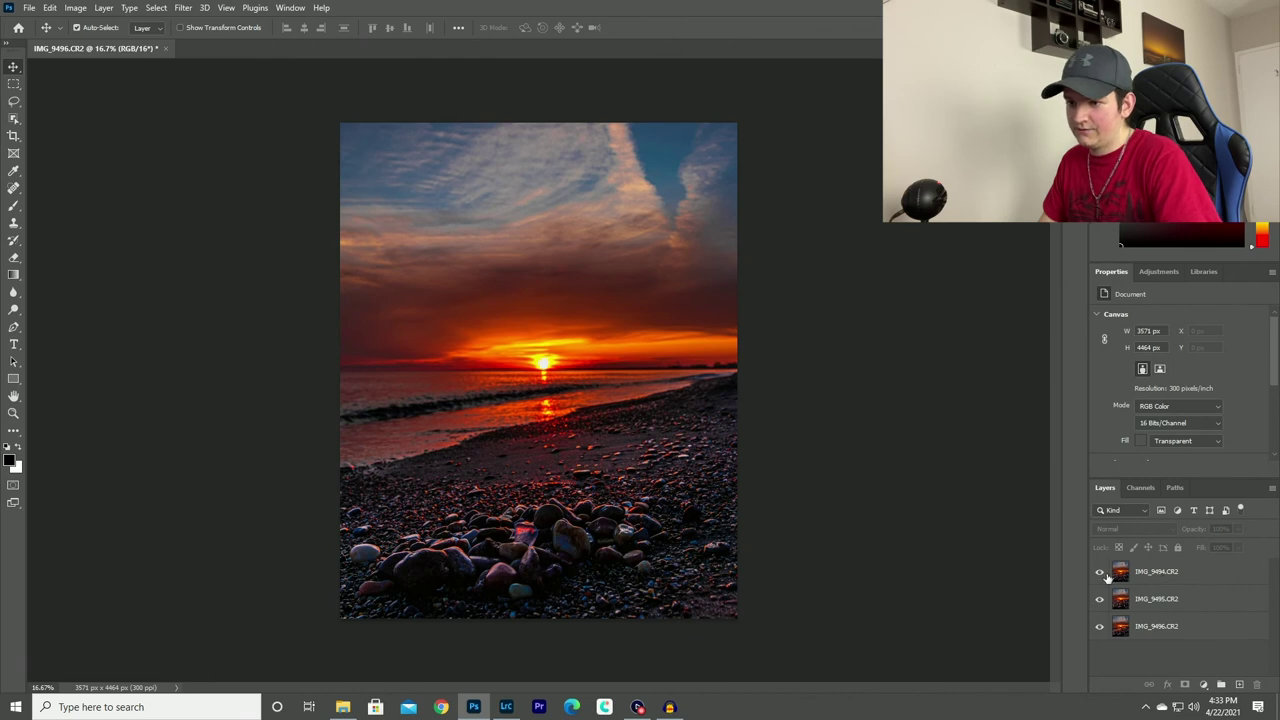
# Step: Toggle the IMG_9494 and IMG_9495 layers' visibility to compare the three shots
pyautogui.click(1100, 575)
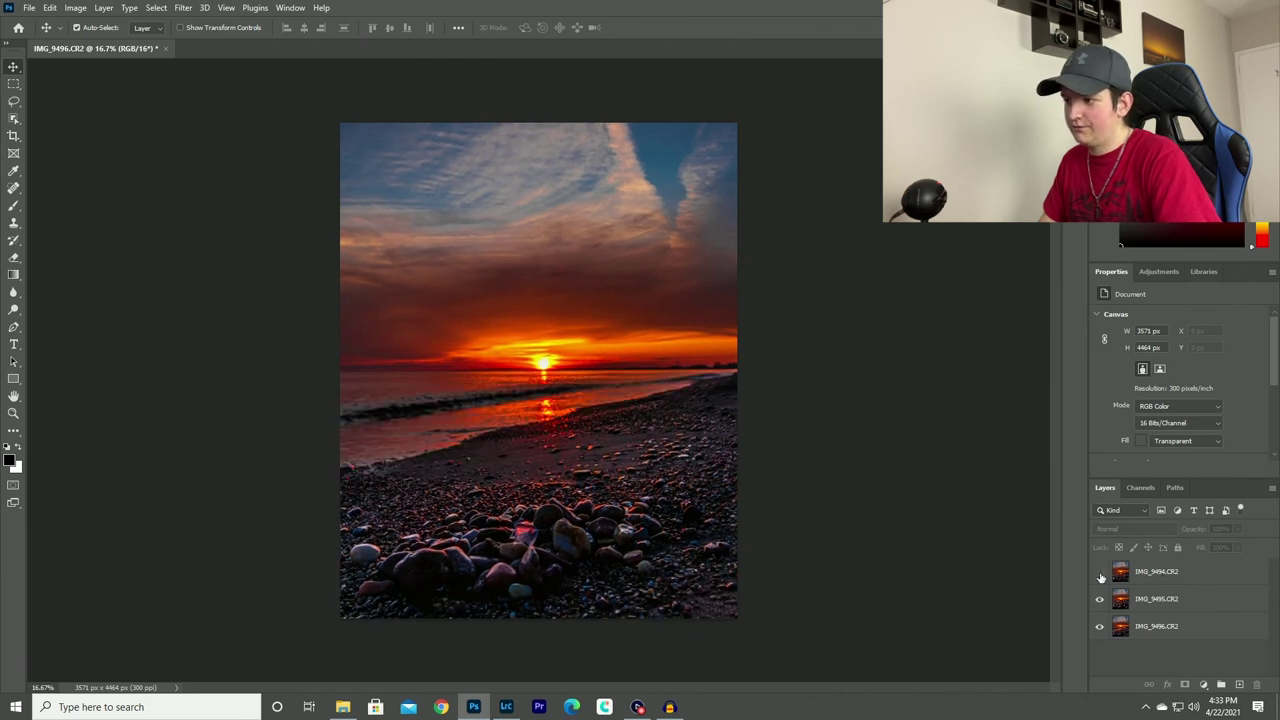
pyautogui.click(1100, 577)
pyautogui.click(1100, 602)
pyautogui.click(1100, 600)
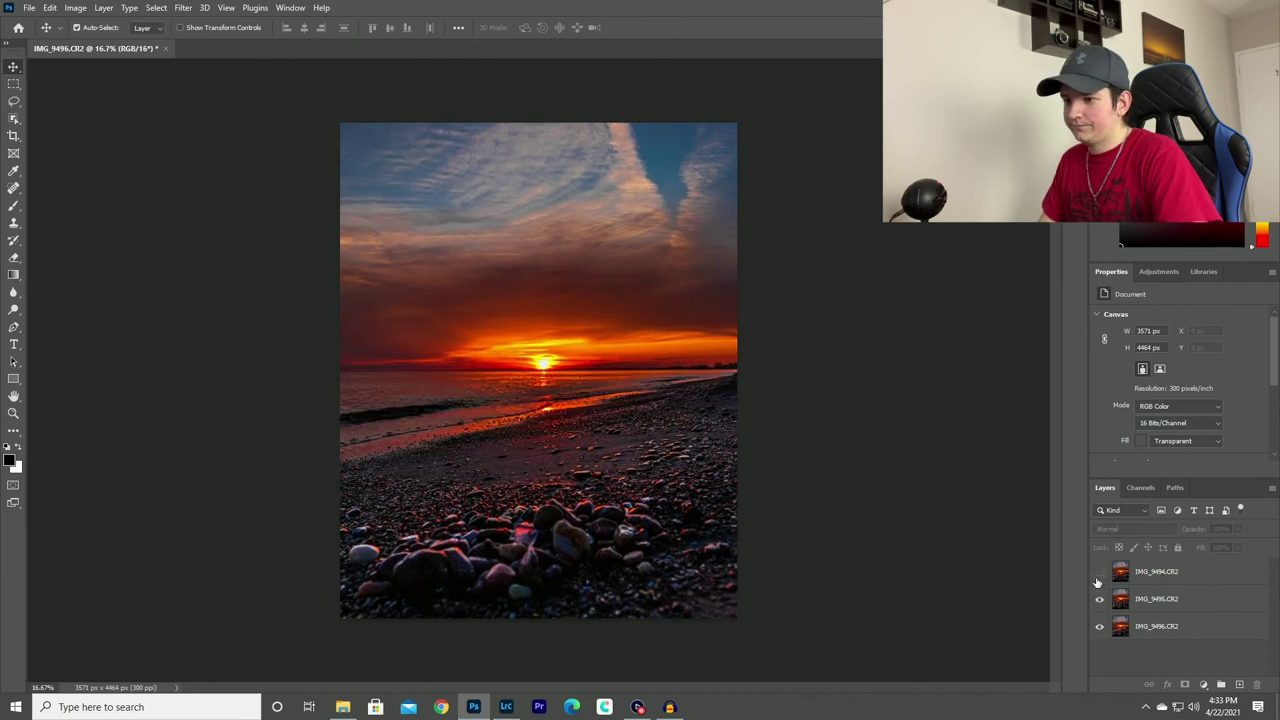
pyautogui.click(1099, 575)
# Step: Select all three layers and auto-align them with Auto projection
pyautogui.click(1168, 573)
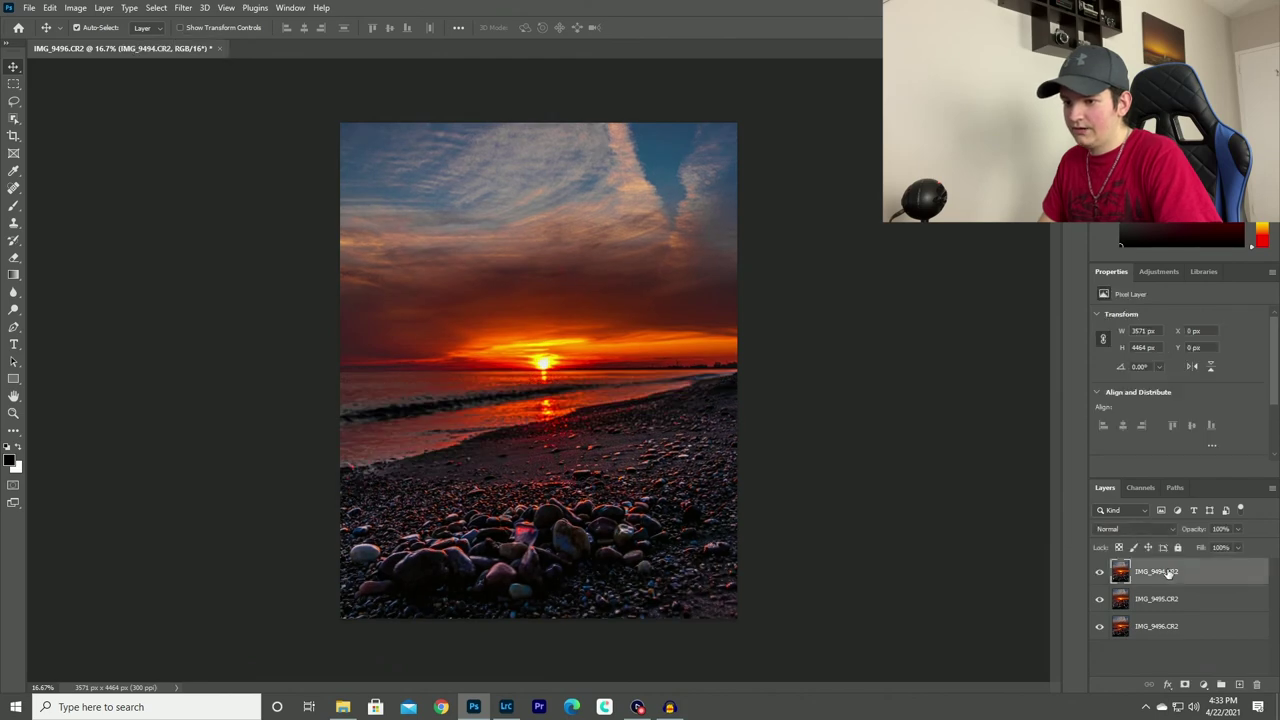
pyautogui.keyDown('shift'); pyautogui.click(1176, 626); pyautogui.keyUp('shift')
pyautogui.click(49, 8)
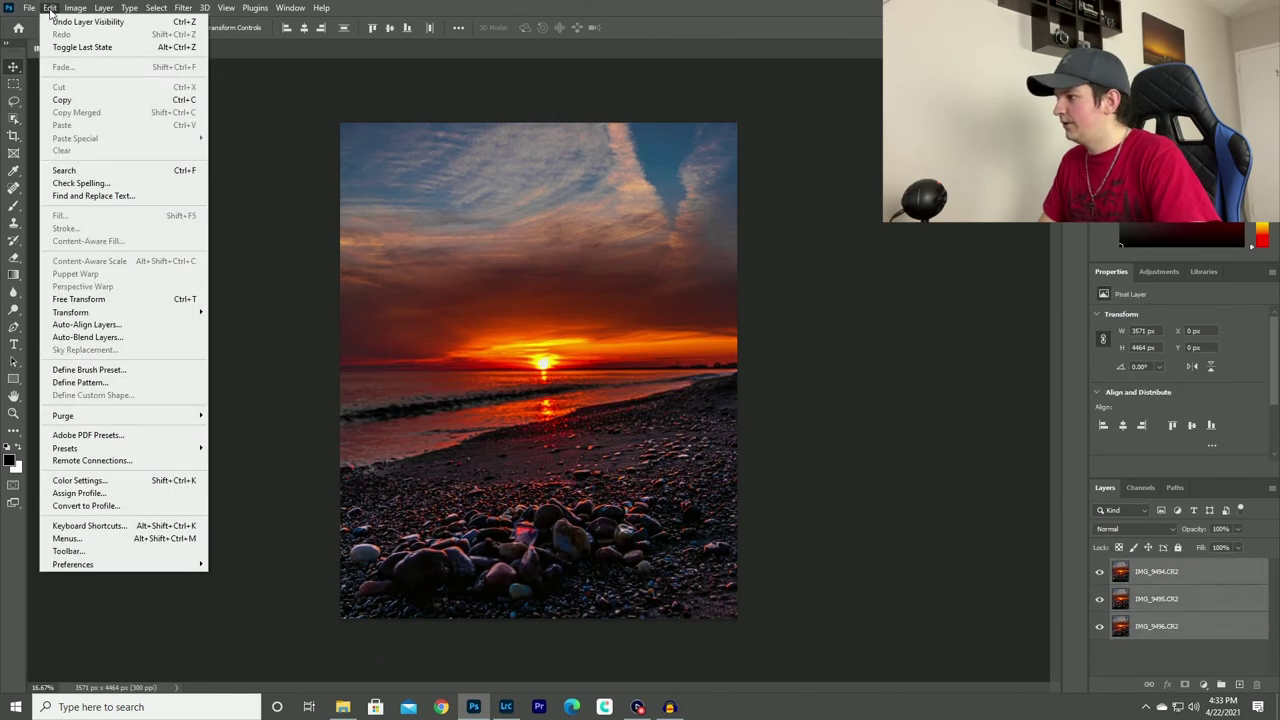
pyautogui.click(114, 327)
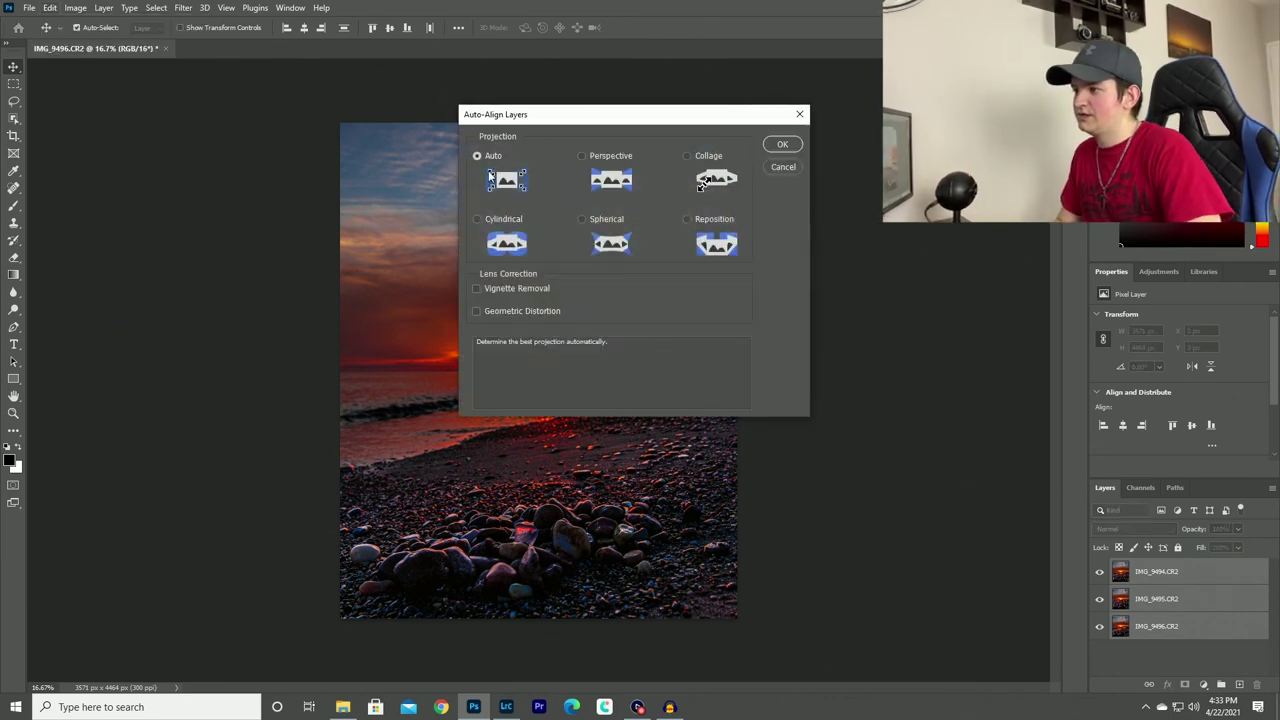
pyautogui.click(782, 144)
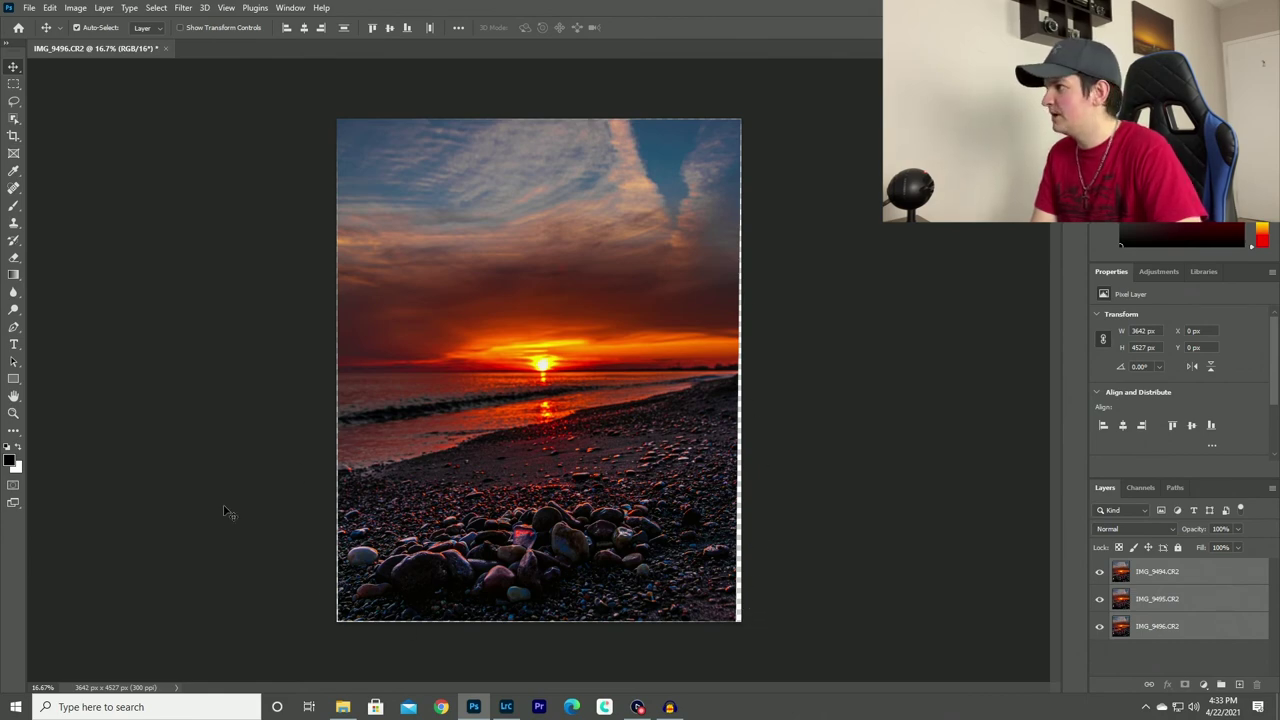
# Step: Auto-blend the layers using Stack Images with Seamless Tones and Content Aware Fill
pyautogui.click(50, 8)
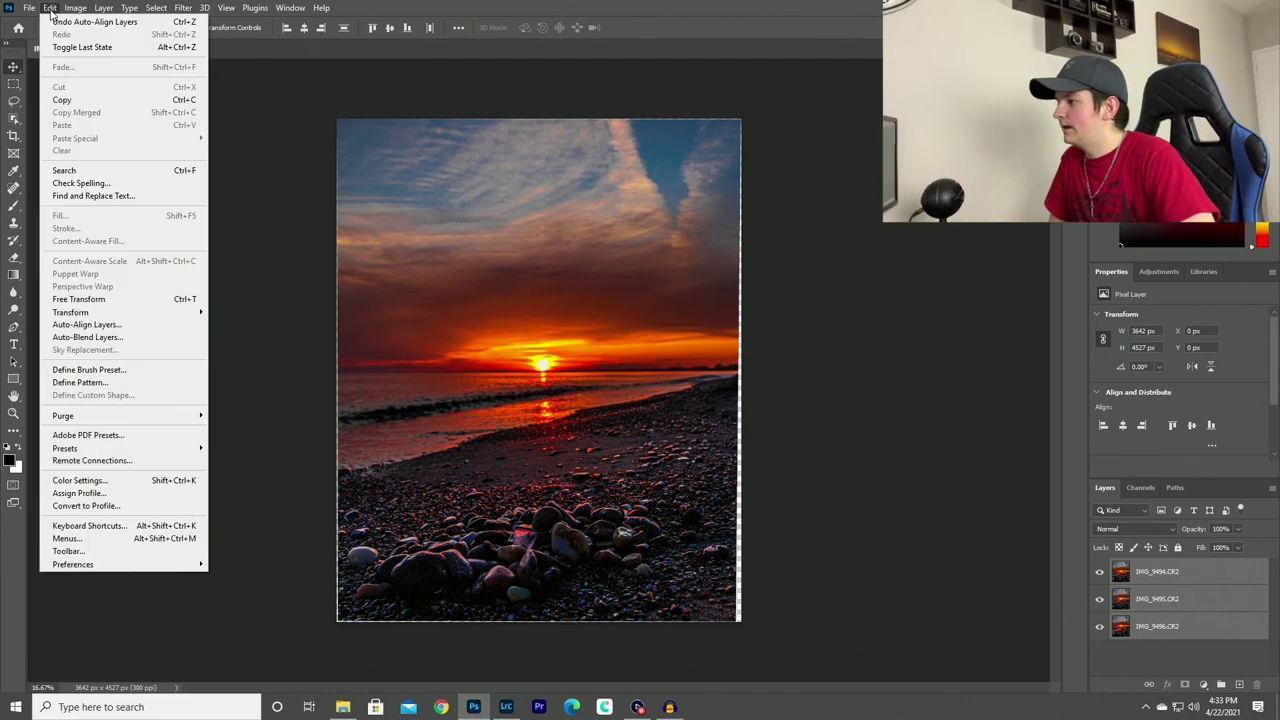
pyautogui.click(124, 340)
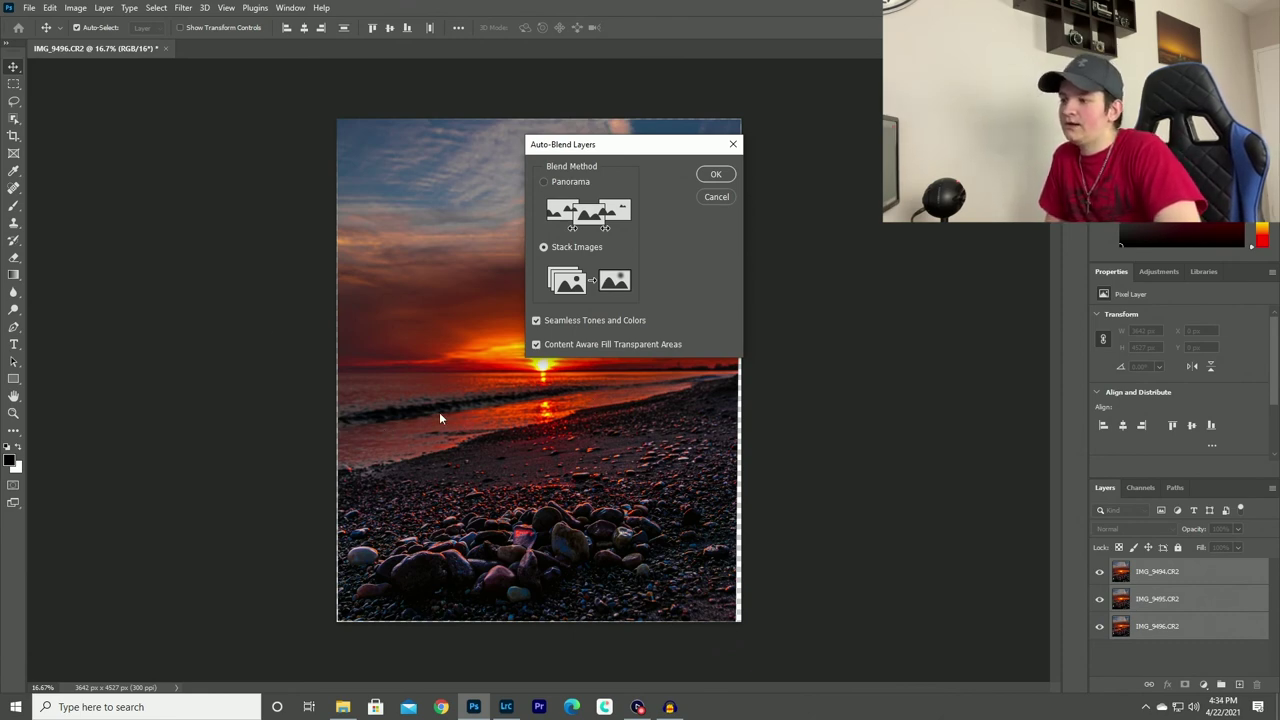
pyautogui.click(716, 174)
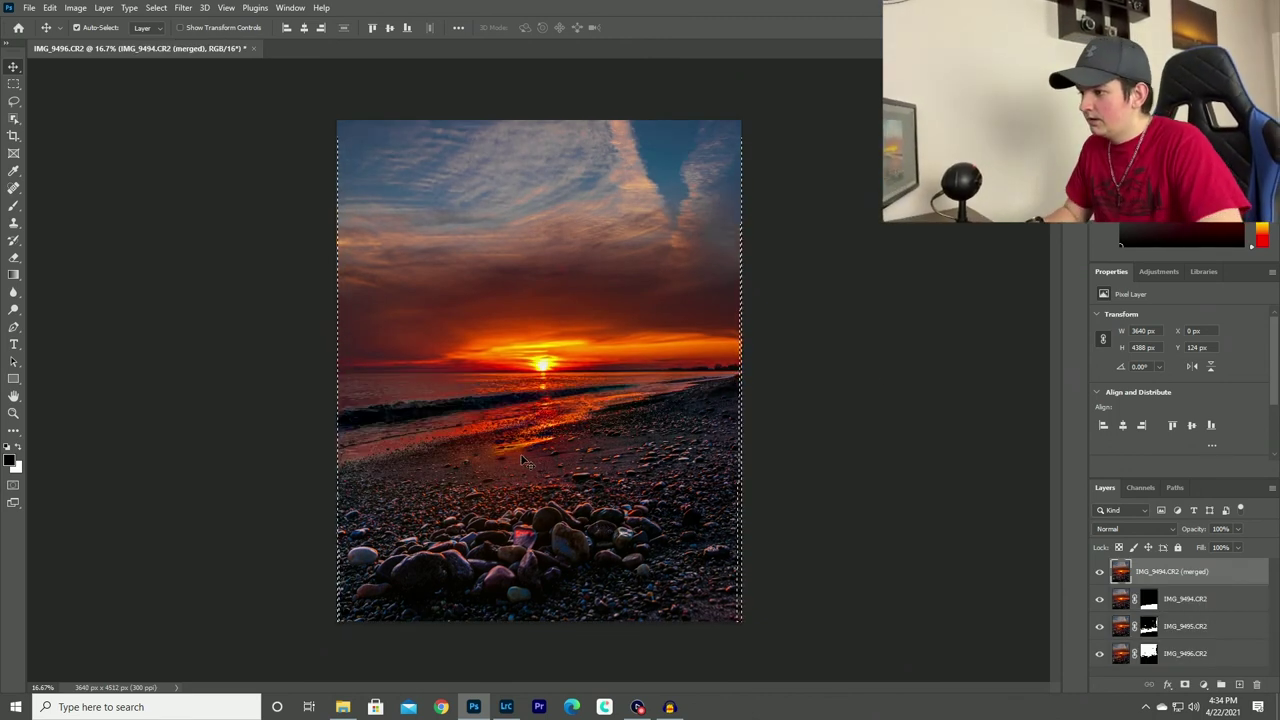
# Step: Zoom into the beach and scroll around to check the composite's sharpness
pyautogui.moveTo(531, 480); pyautogui.dragTo(643, 463)
pyautogui.scroll(10, 826, 316)
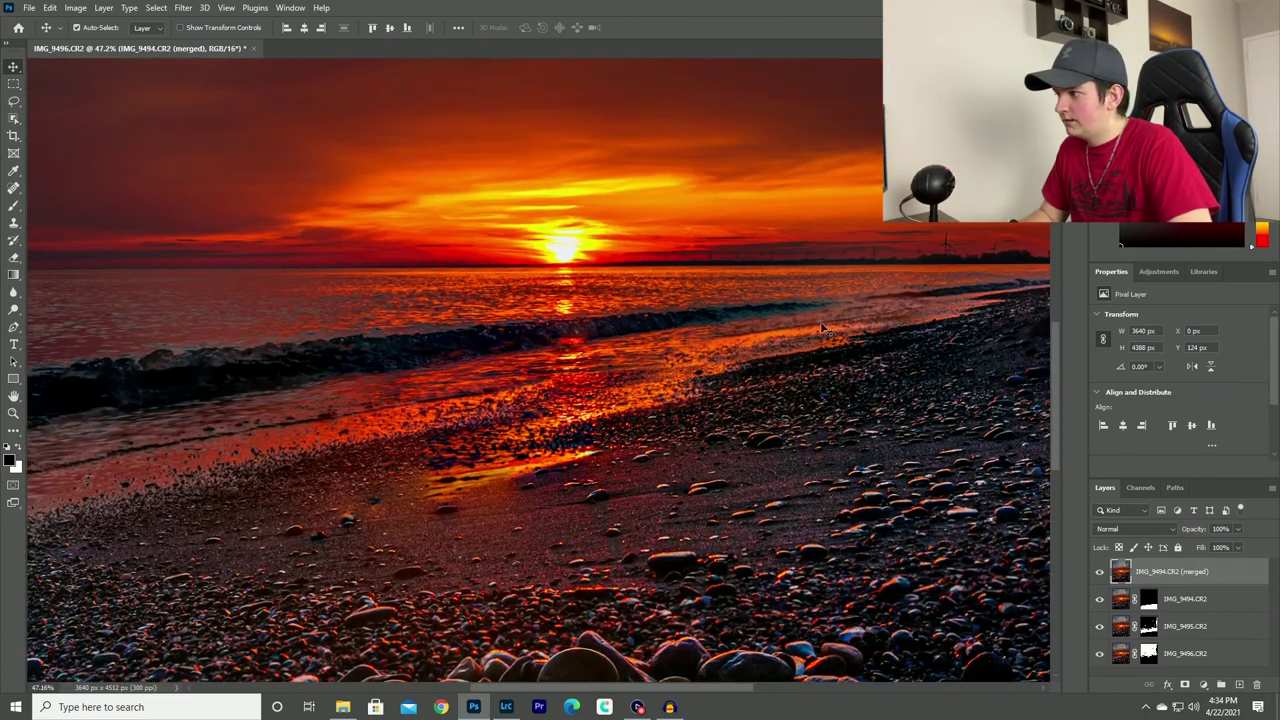
pyautogui.scroll(5, 788, 380)
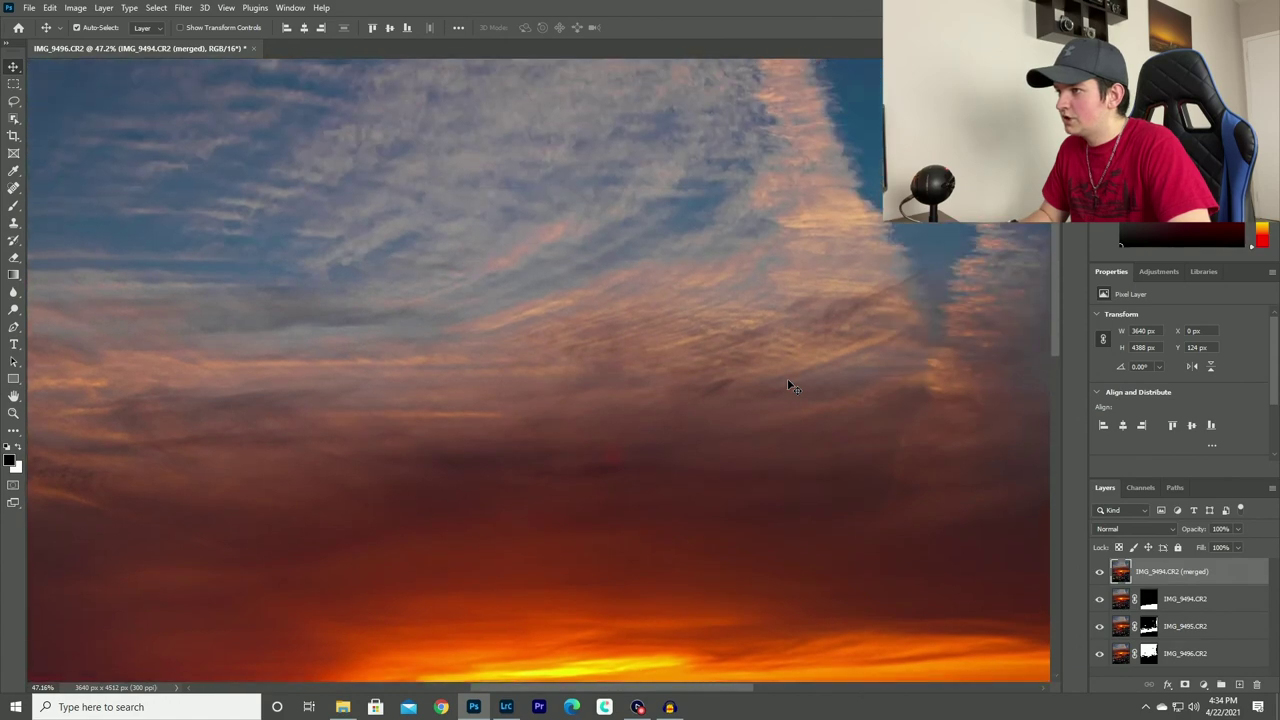
pyautogui.scroll(-6, 788, 385)
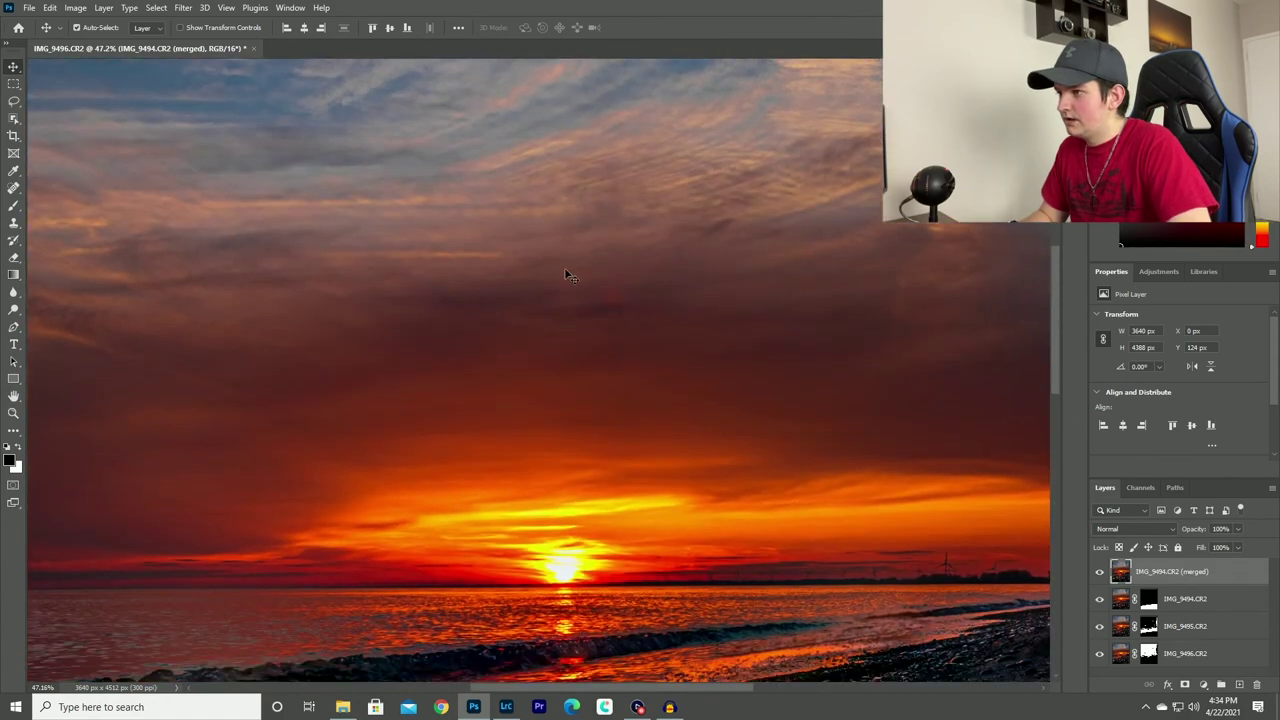
pyautogui.scroll(-8, 703, 292)
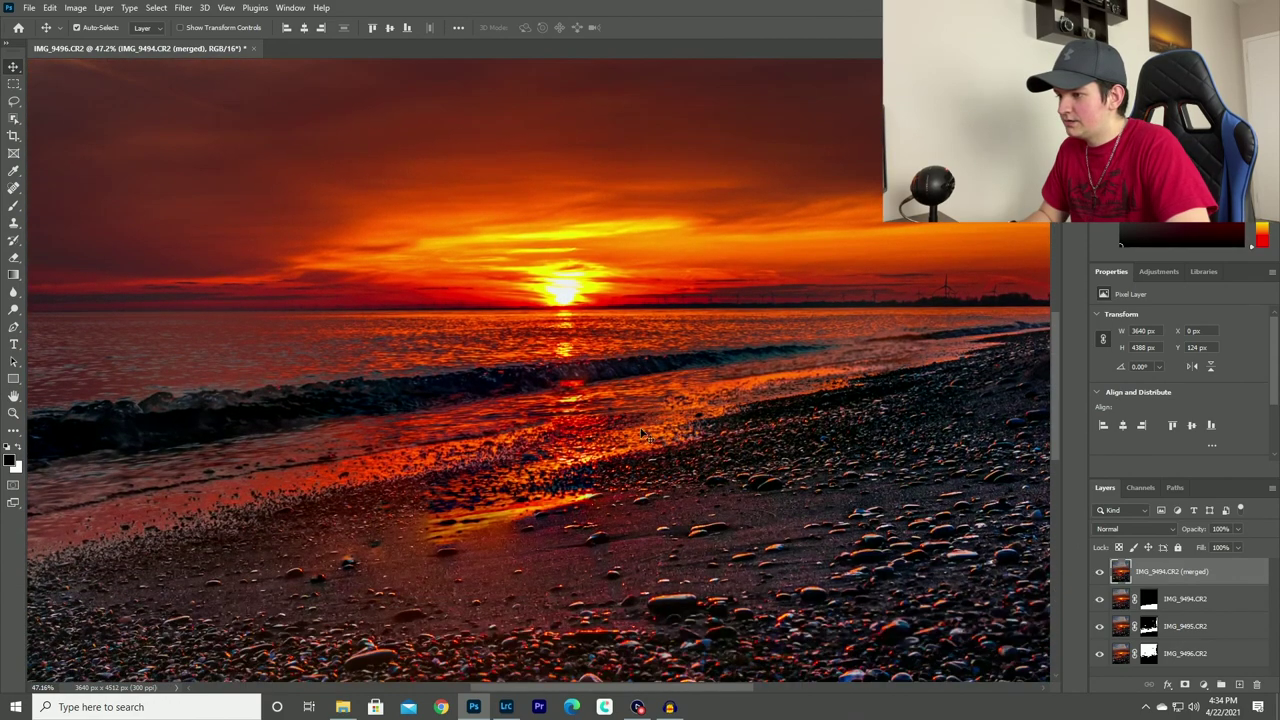
pyautogui.scroll(-2, 740, 425)
pyautogui.scroll(6, 462, 393)
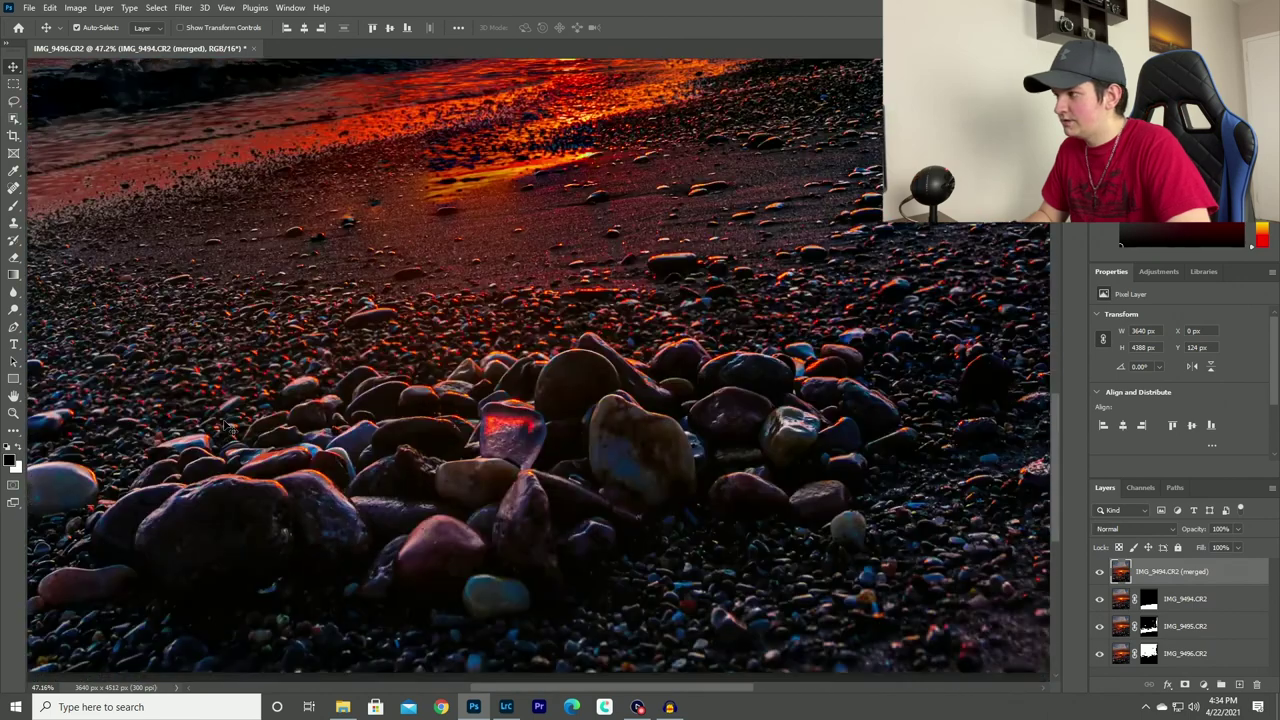
pyautogui.scroll(-5, 462, 393)
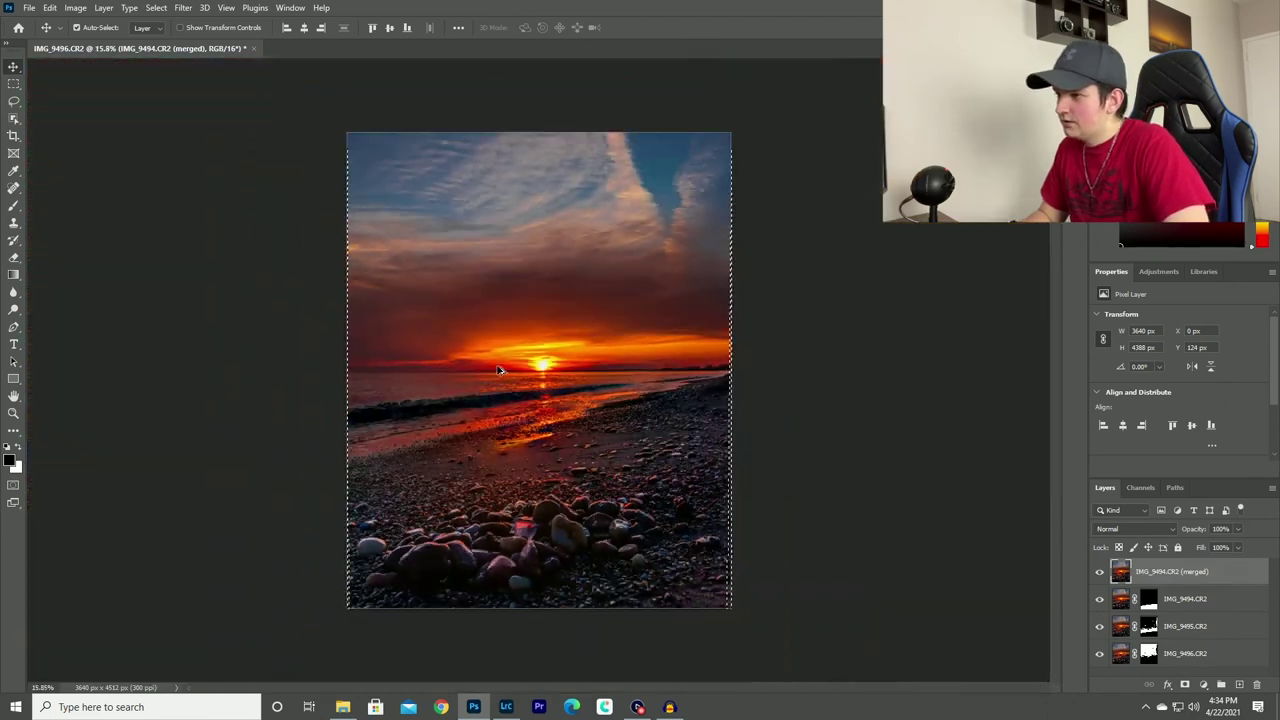
pyautogui.scroll(2, 508, 363)
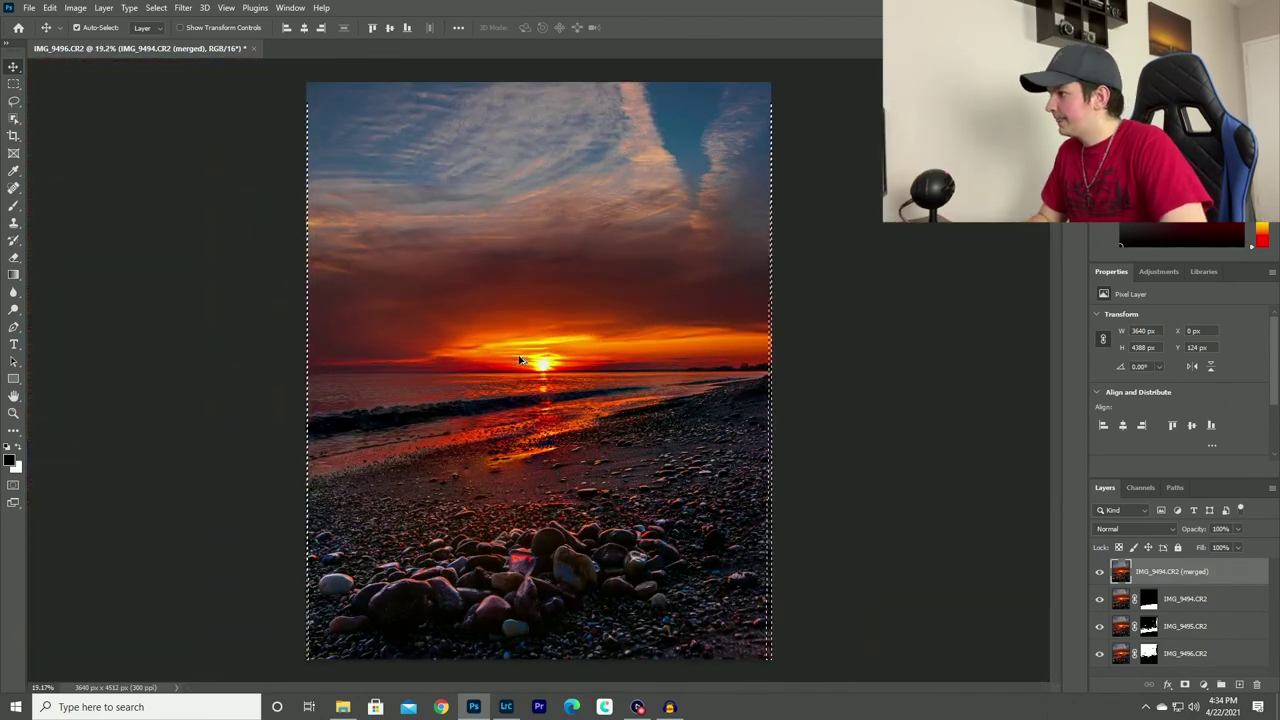
# Step: Crop the composite inward to 3666 x 4299 px, removing the ragged alignment edges
pyautogui.click(13, 136)
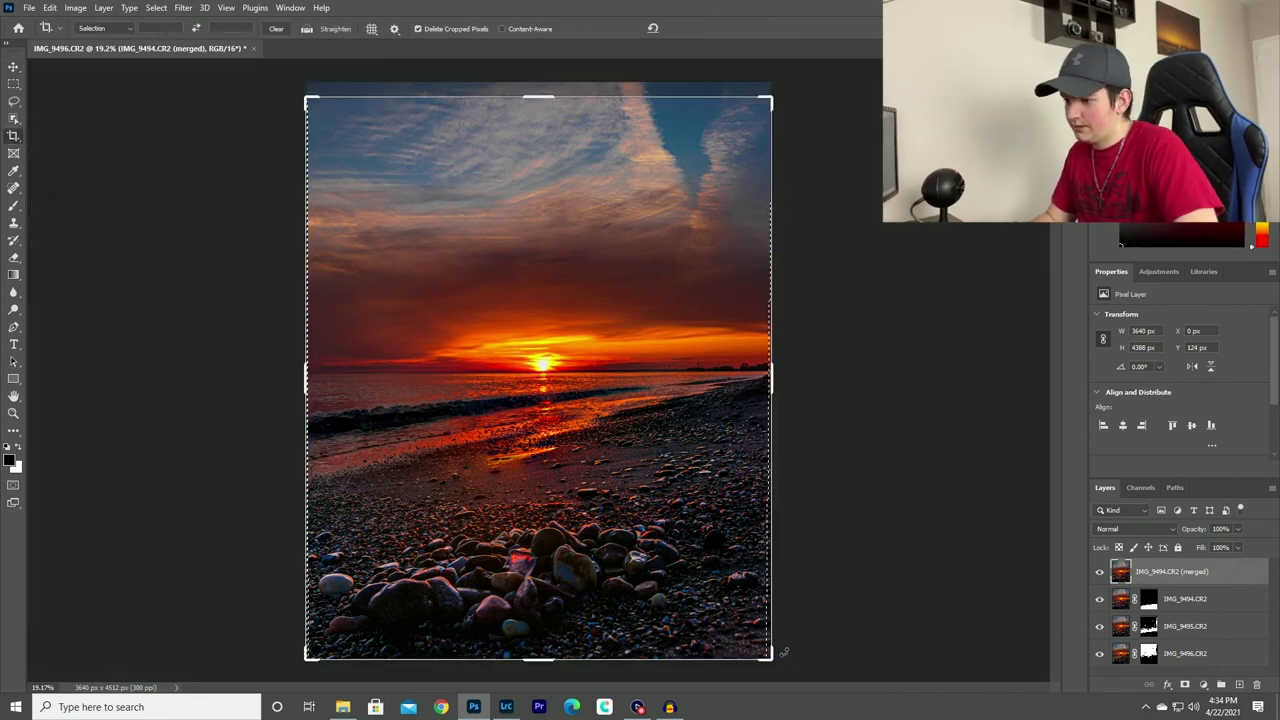
pyautogui.moveTo(771, 657); pyautogui.dragTo(774, 657)
pyautogui.moveTo(564, 384); pyautogui.dragTo(560, 382)
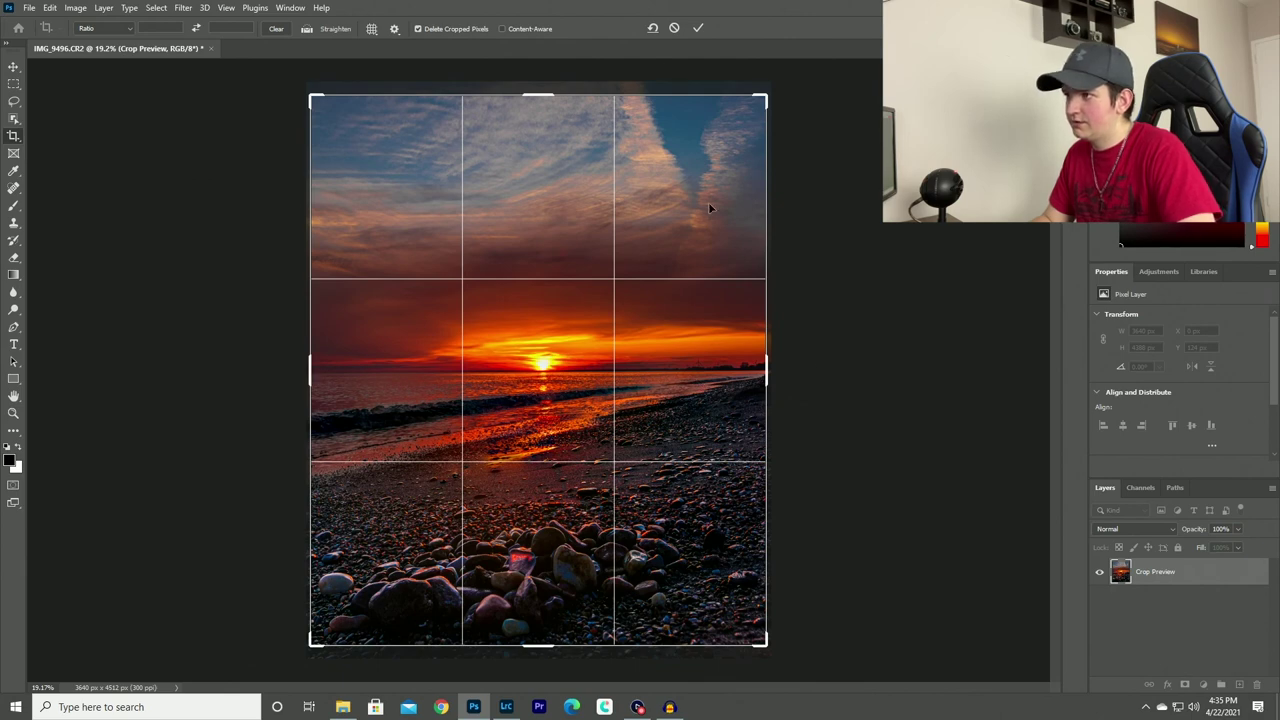
pyautogui.click(698, 28)
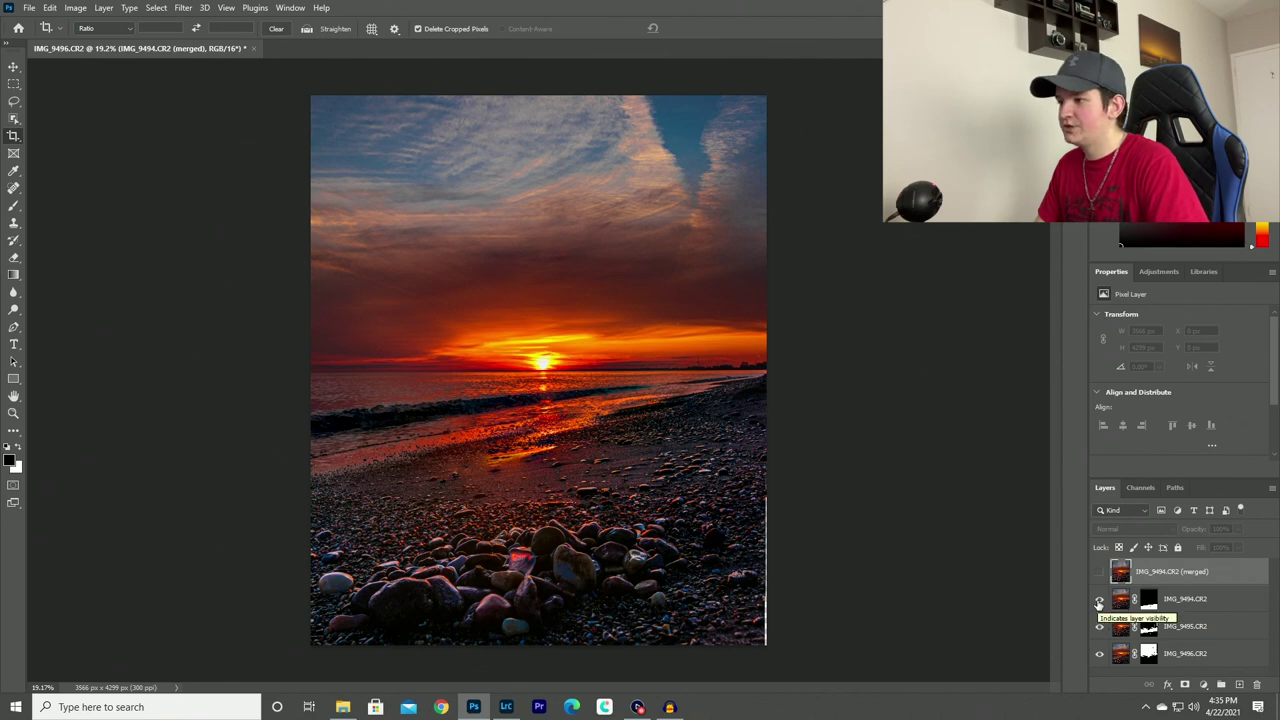
pyautogui.click(1099, 599)
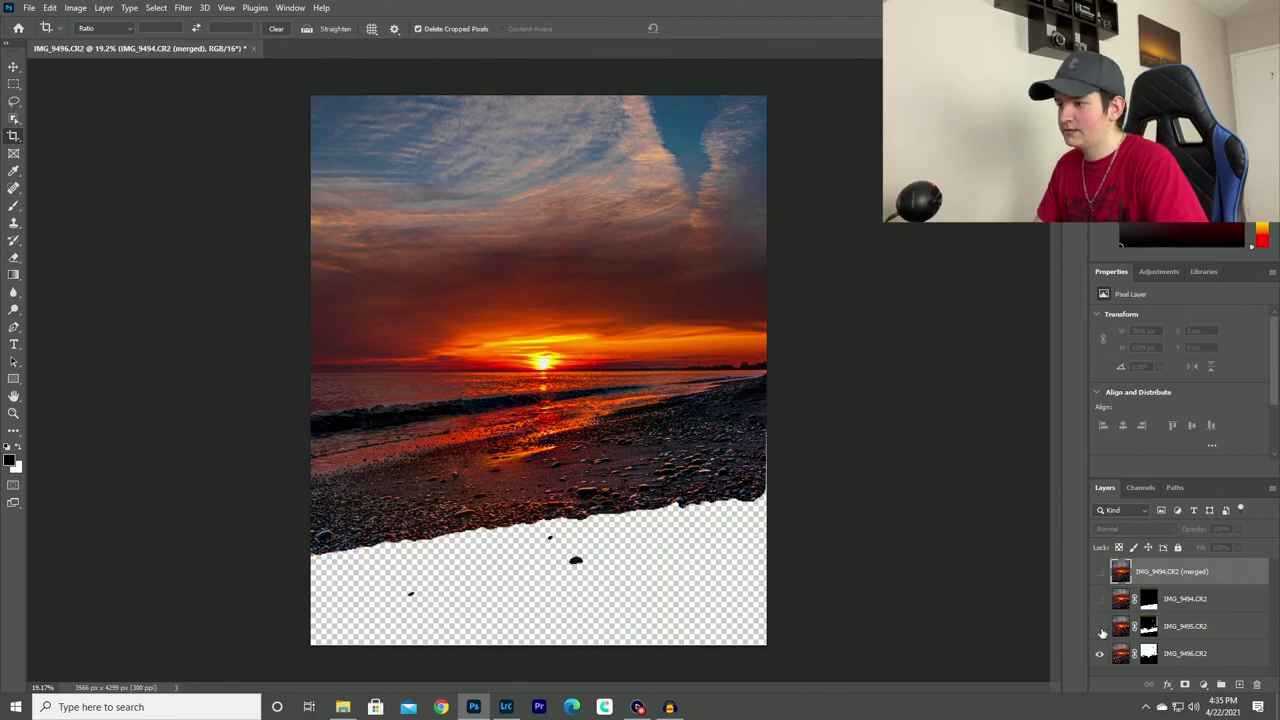
pyautogui.click(1100, 628)
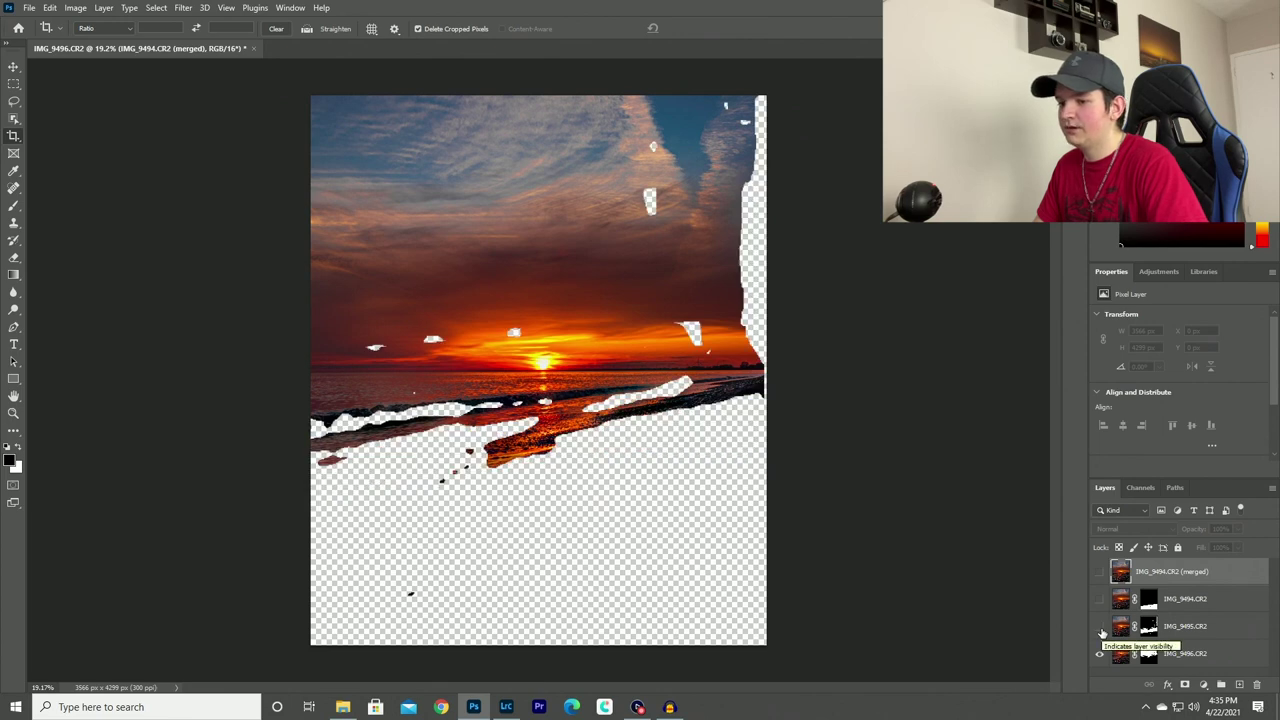
pyautogui.click(1100, 656)
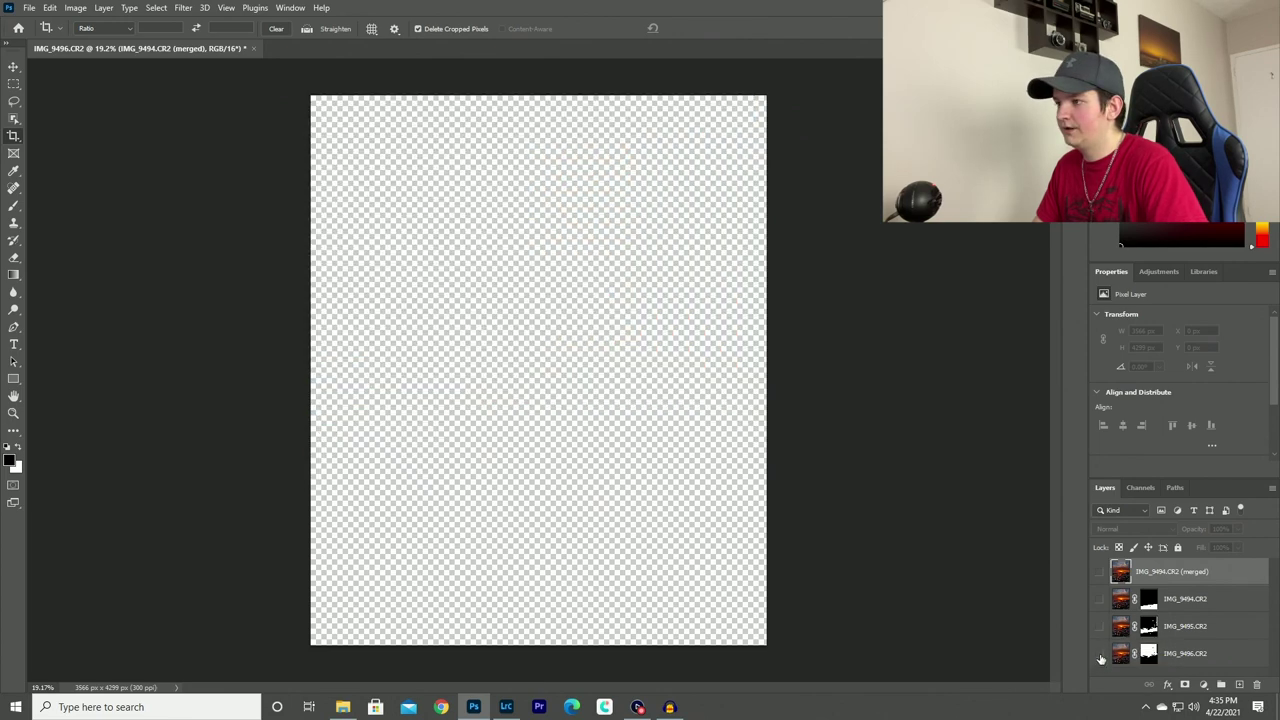
pyautogui.click(1100, 656)
pyautogui.click(1100, 627)
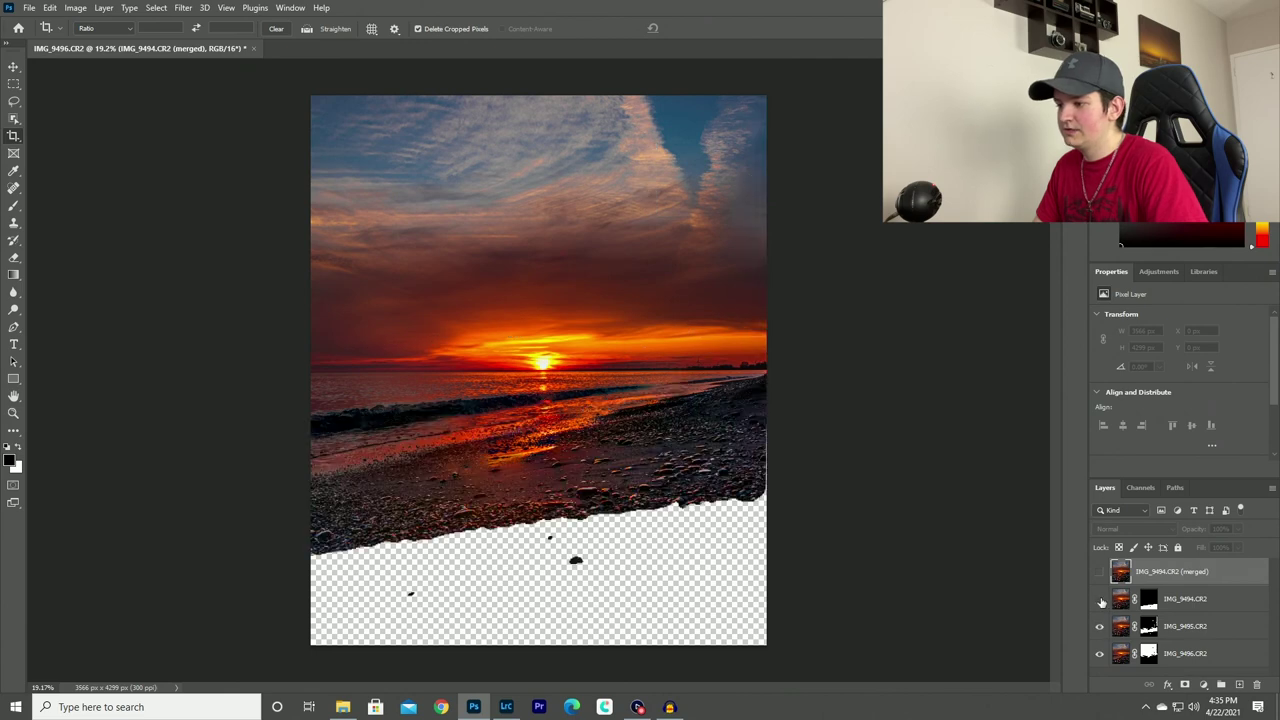
pyautogui.click(1100, 600)
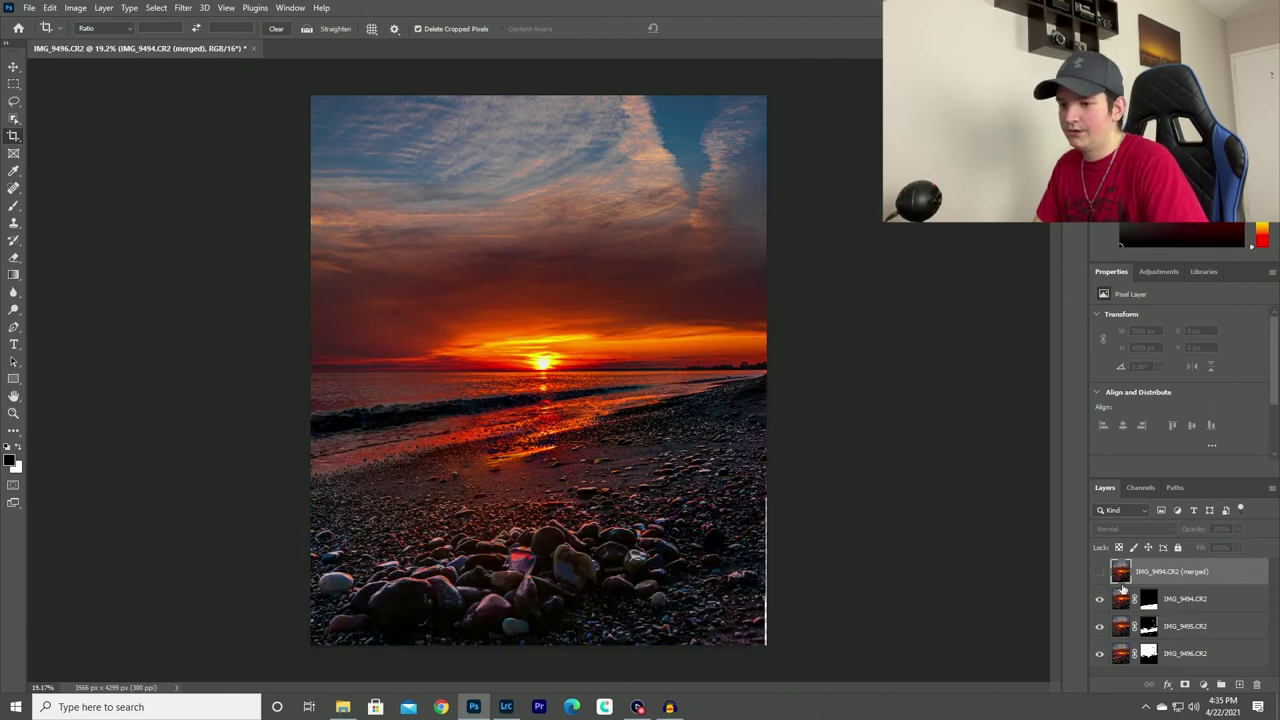
pyautogui.click(1099, 572)
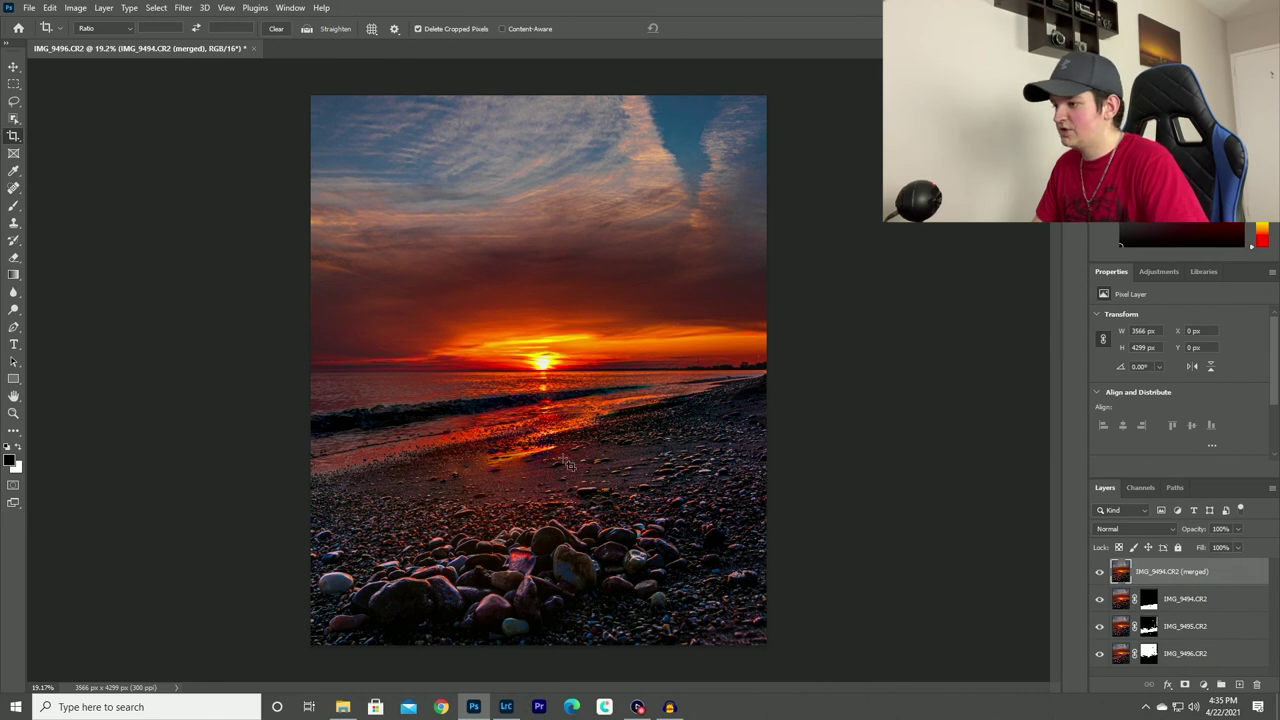